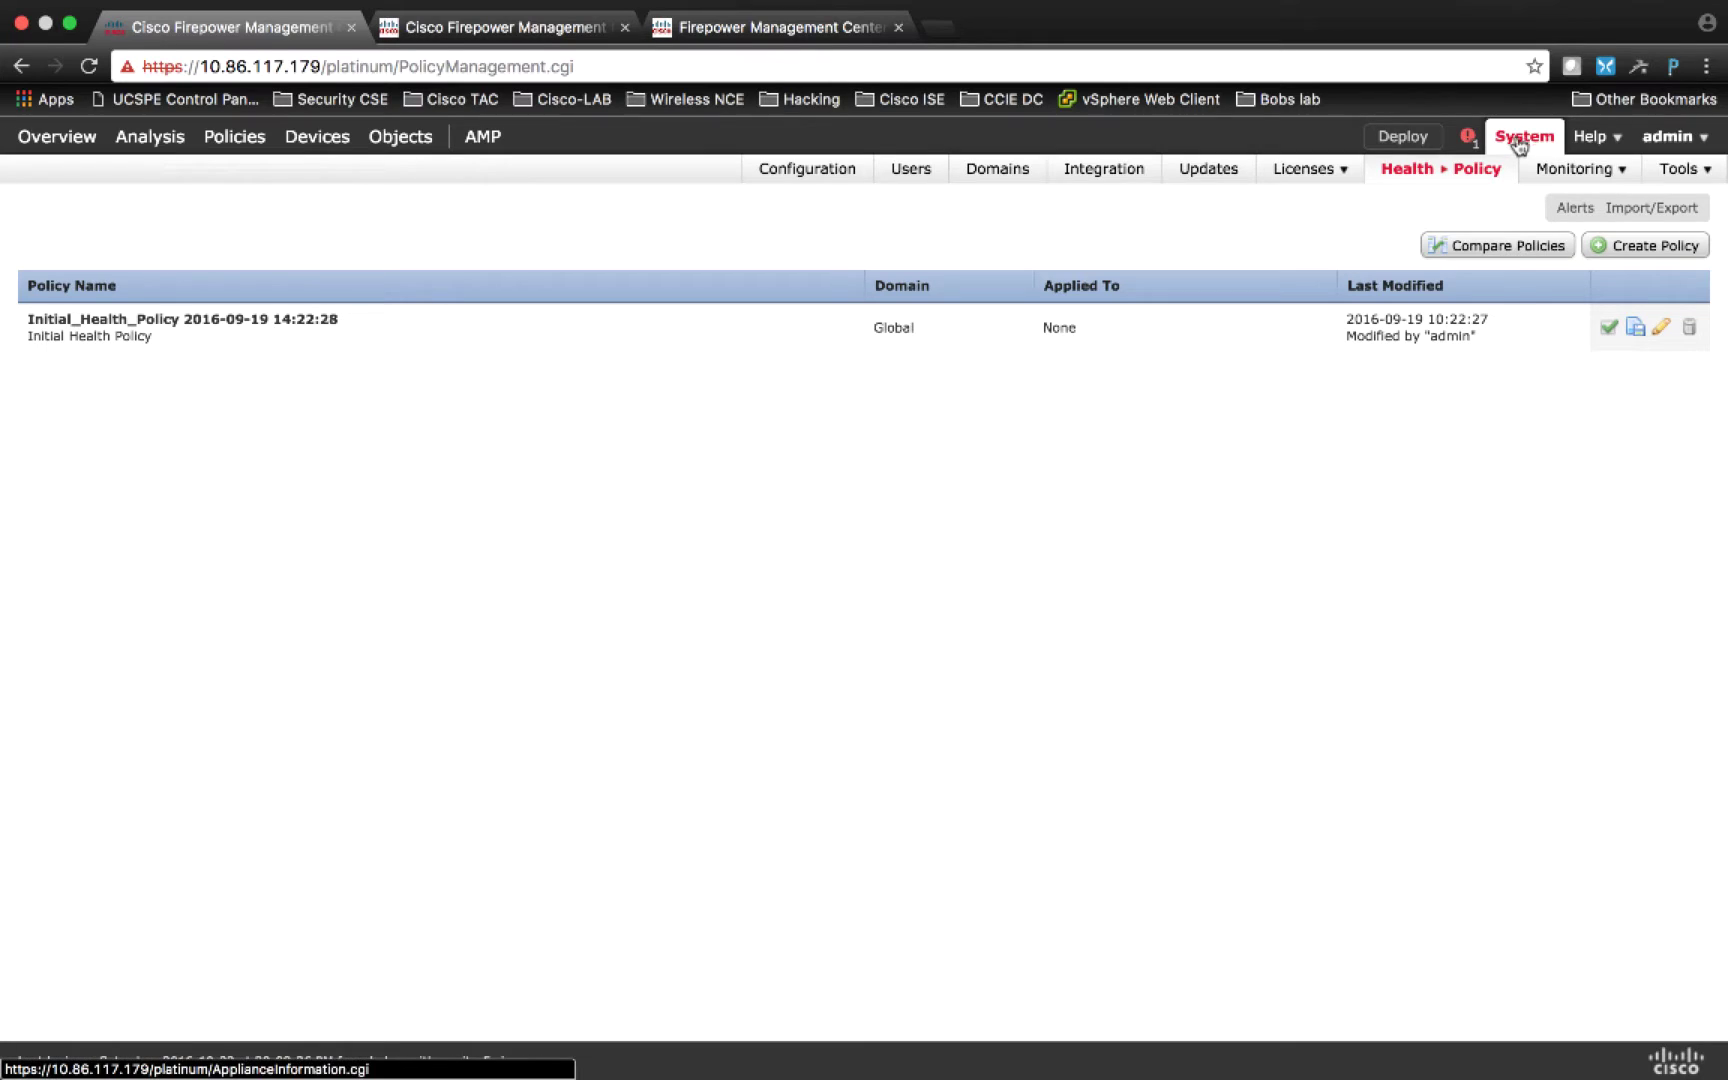
mouse_move(1457, 178)
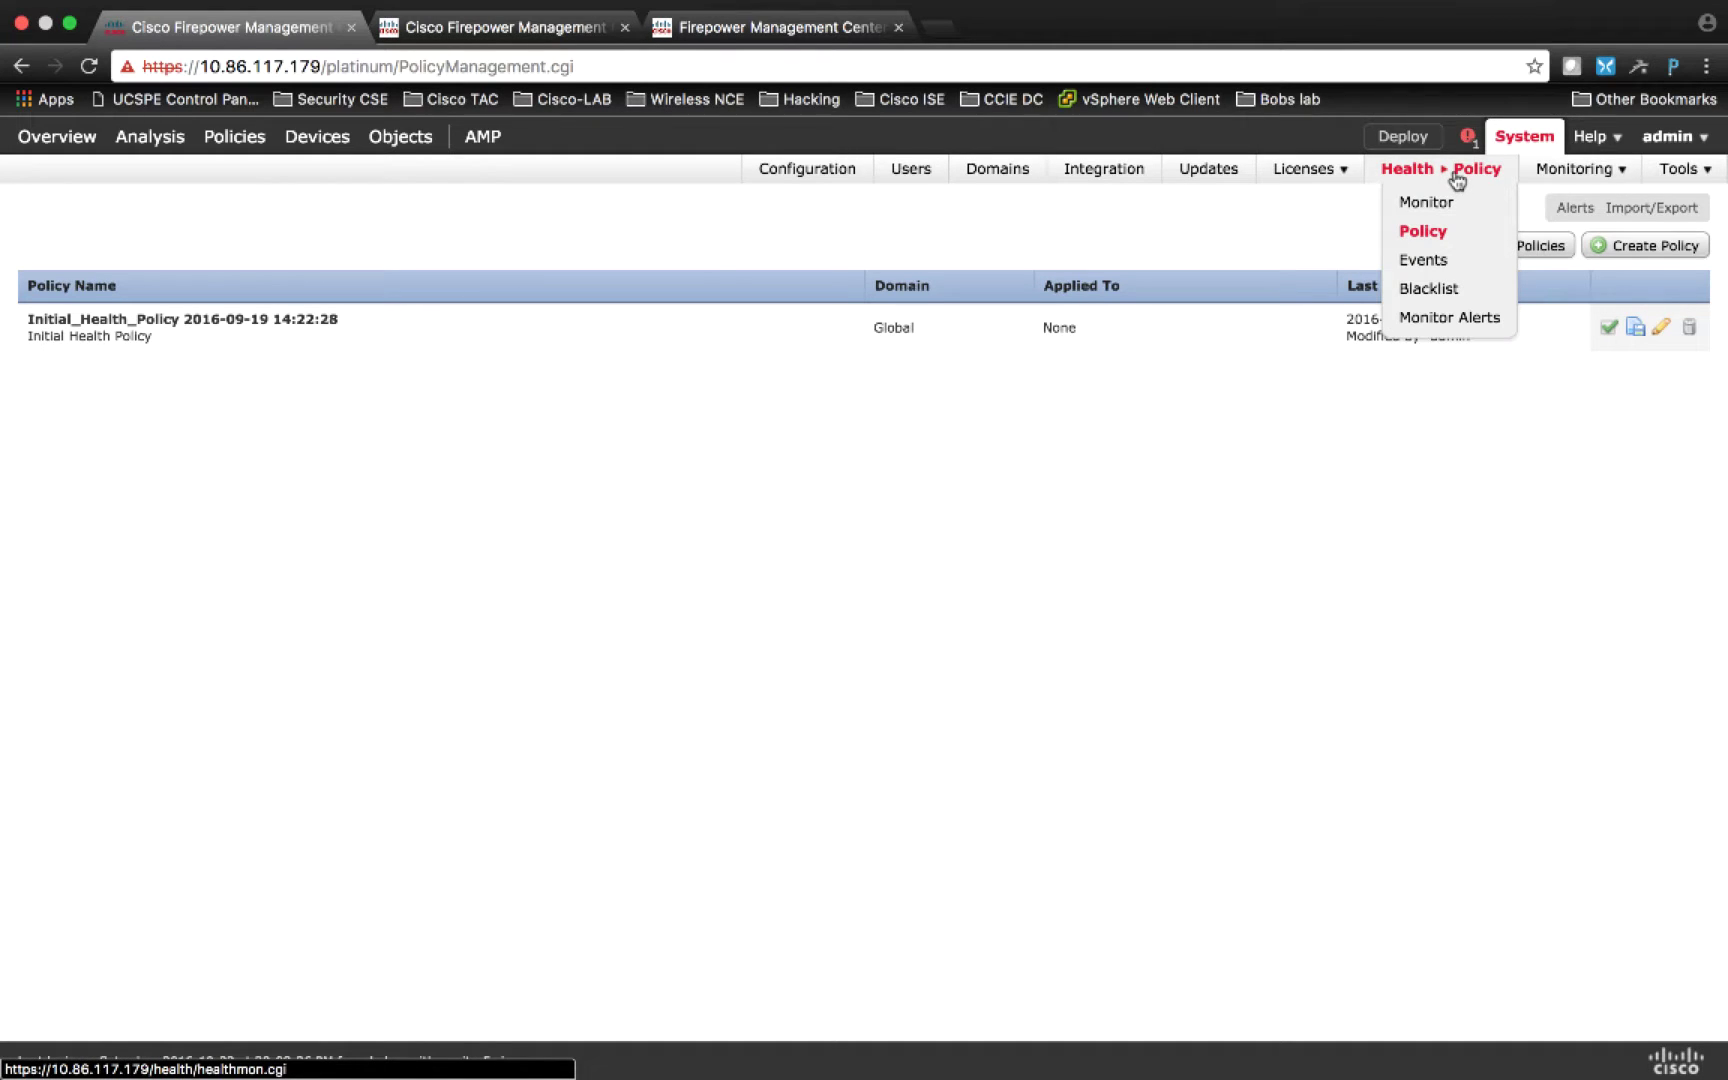
click(1425, 232)
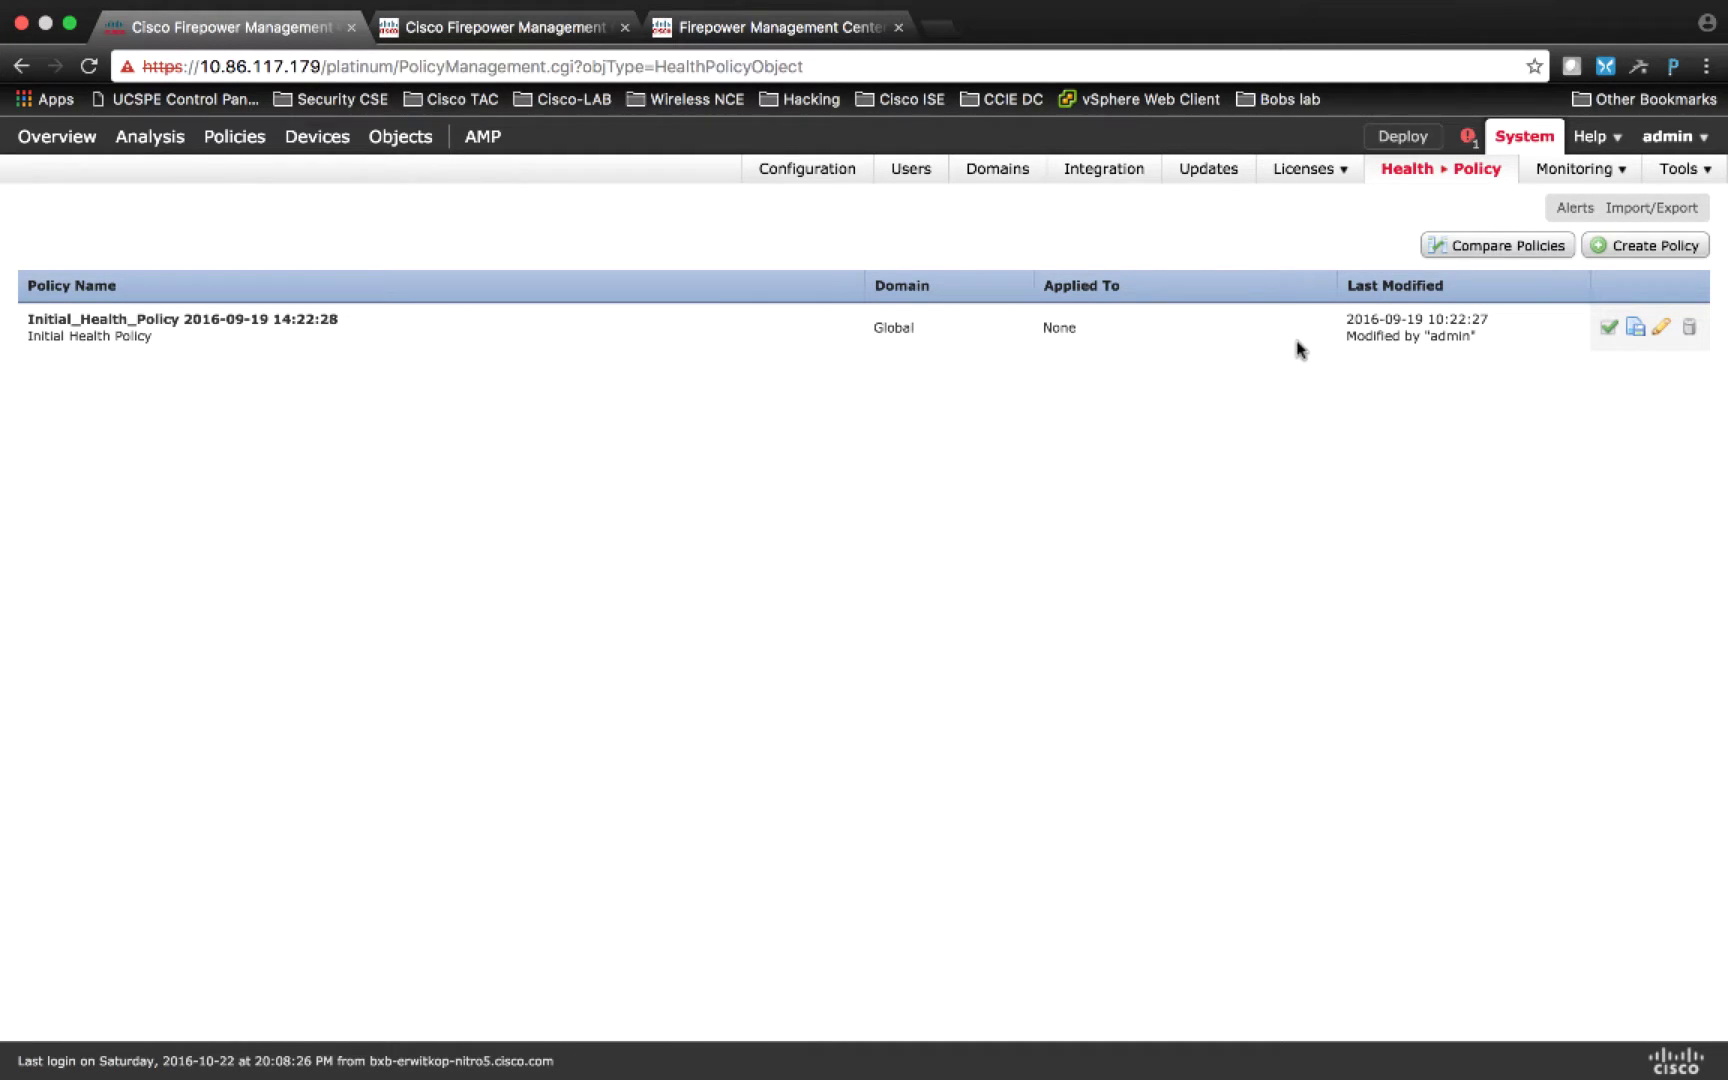
Step: Create a health policy named 'erik' with description 'erik', copied from Initial_Health_Policy
click(1632, 250)
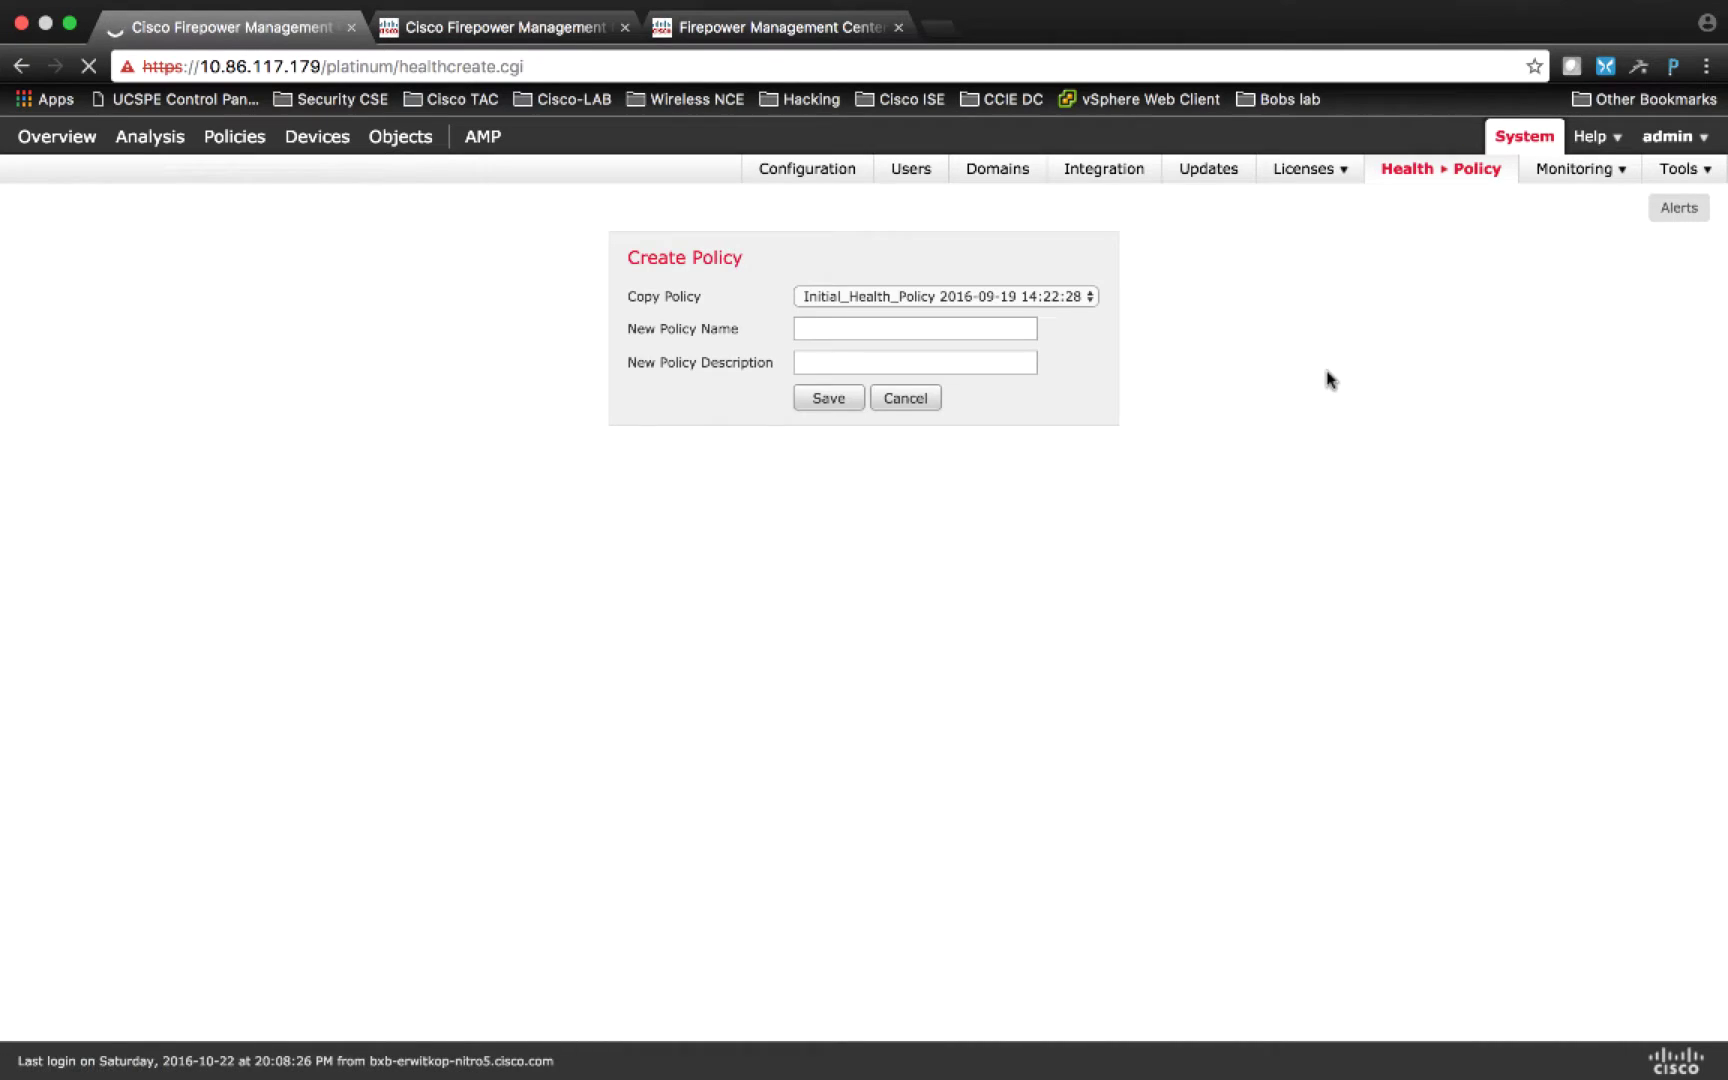
click(890, 329)
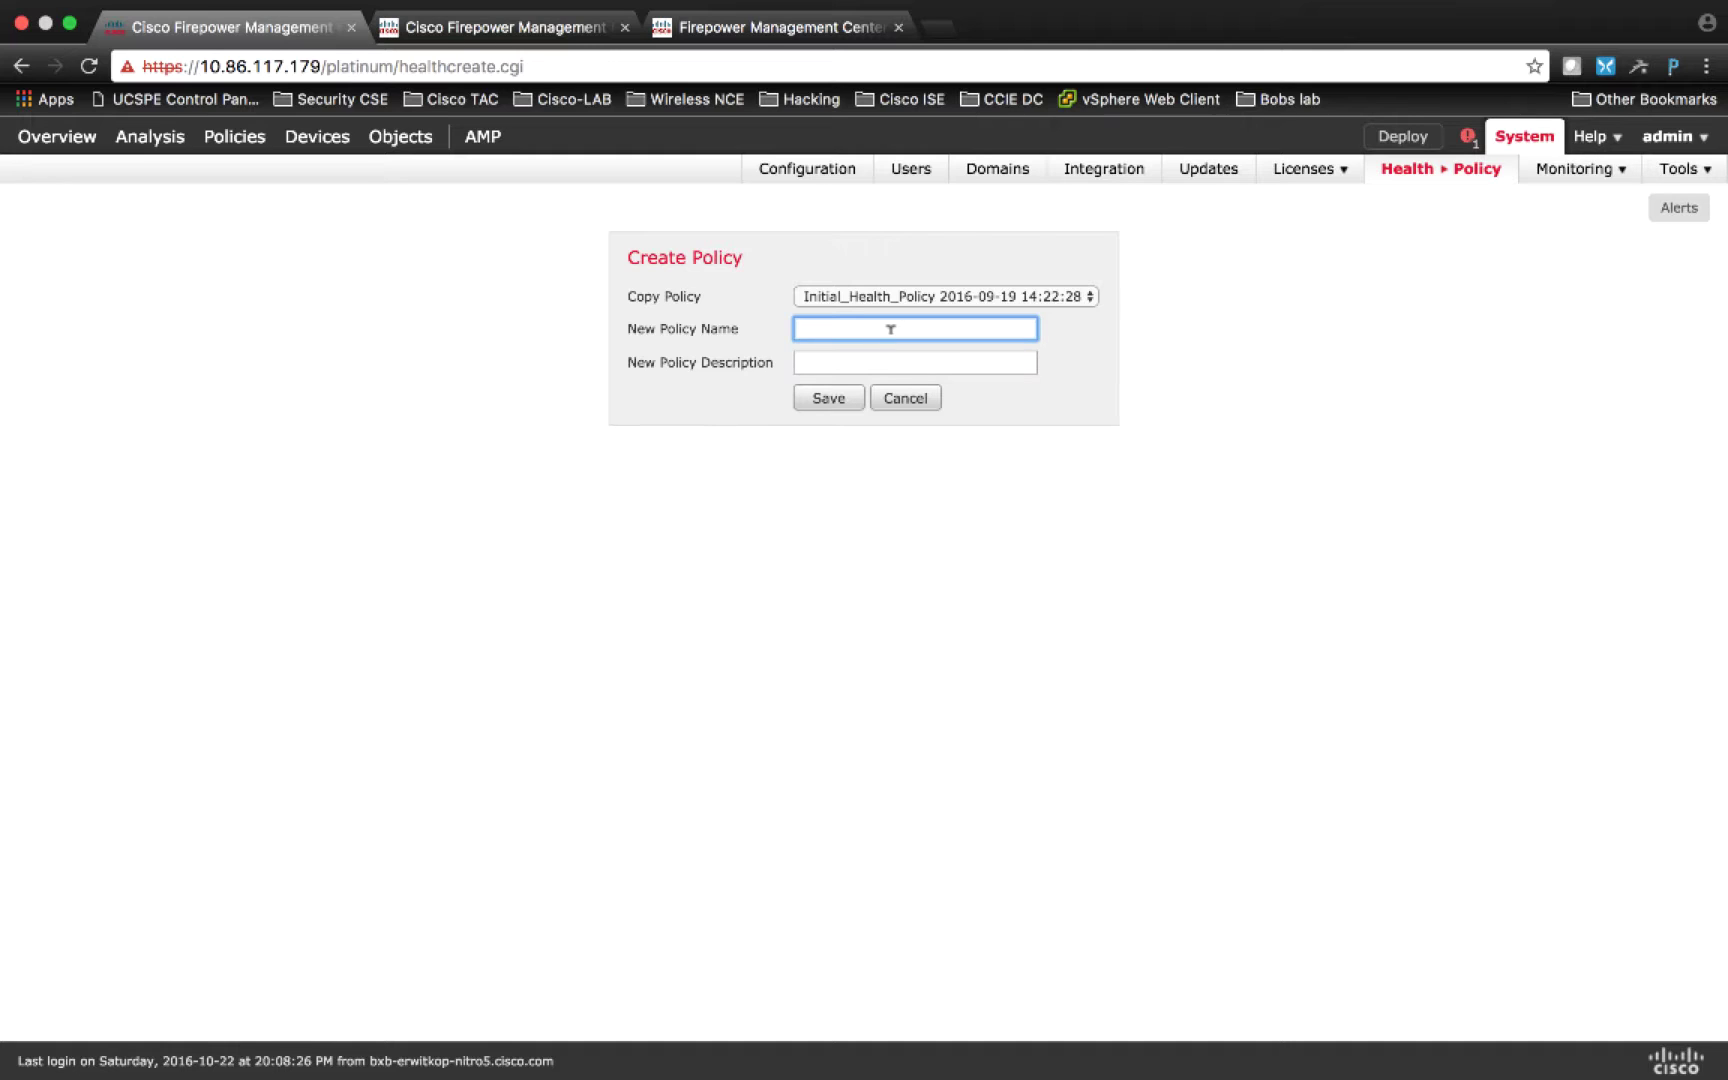
text(erik)
key(Tab)
text(erik)
click(852, 402)
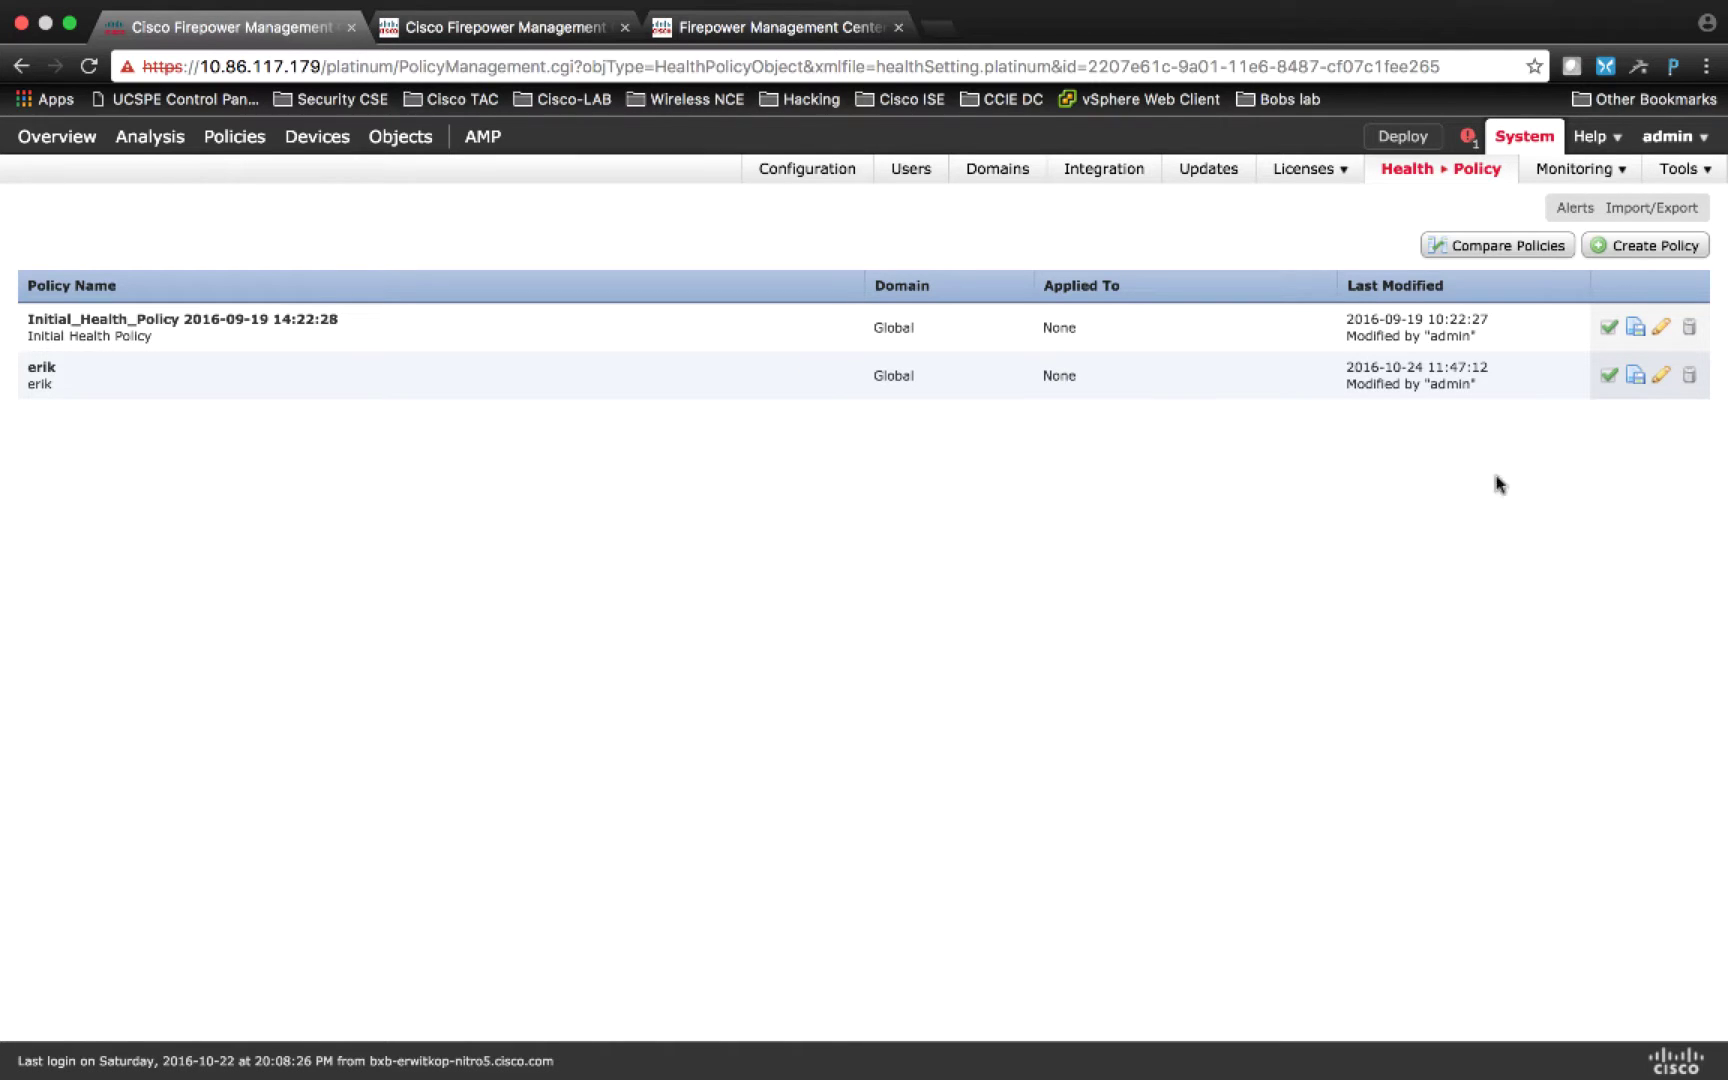
Step: Open erik for editing and check its 5-minute interval, AMP and Appliance Heartbeat modules
click(1662, 378)
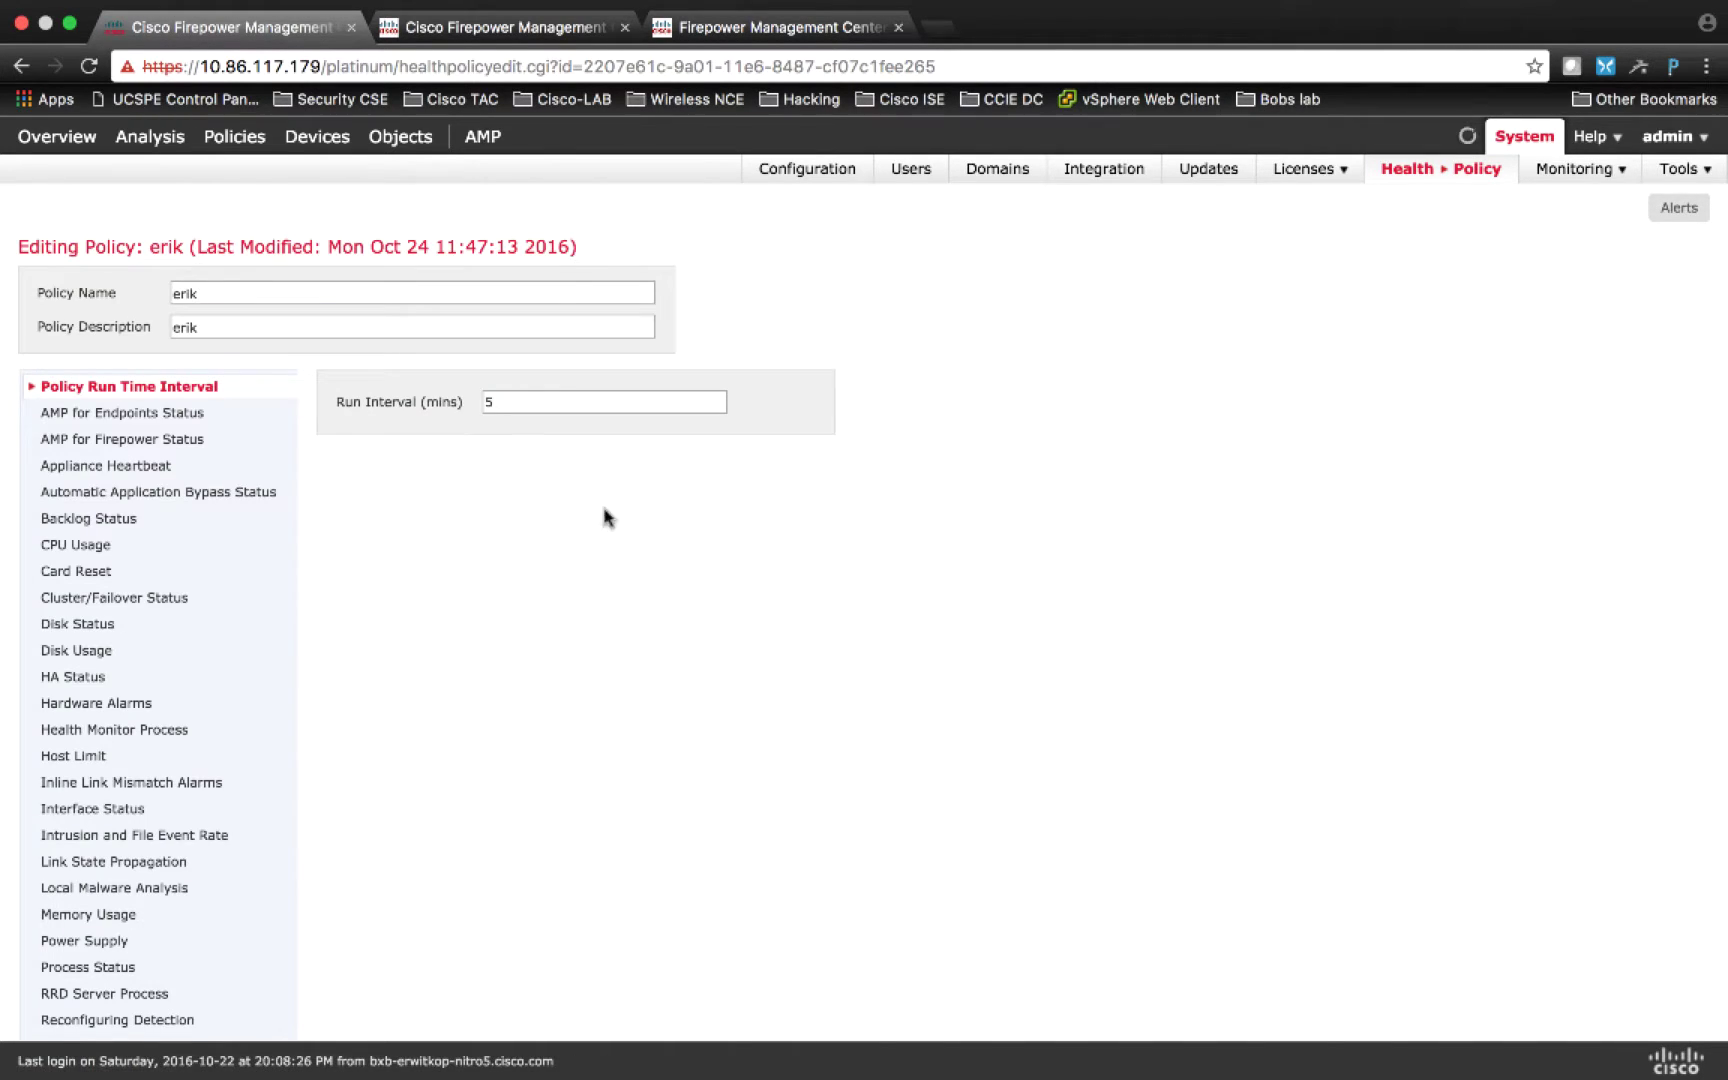
click(523, 400)
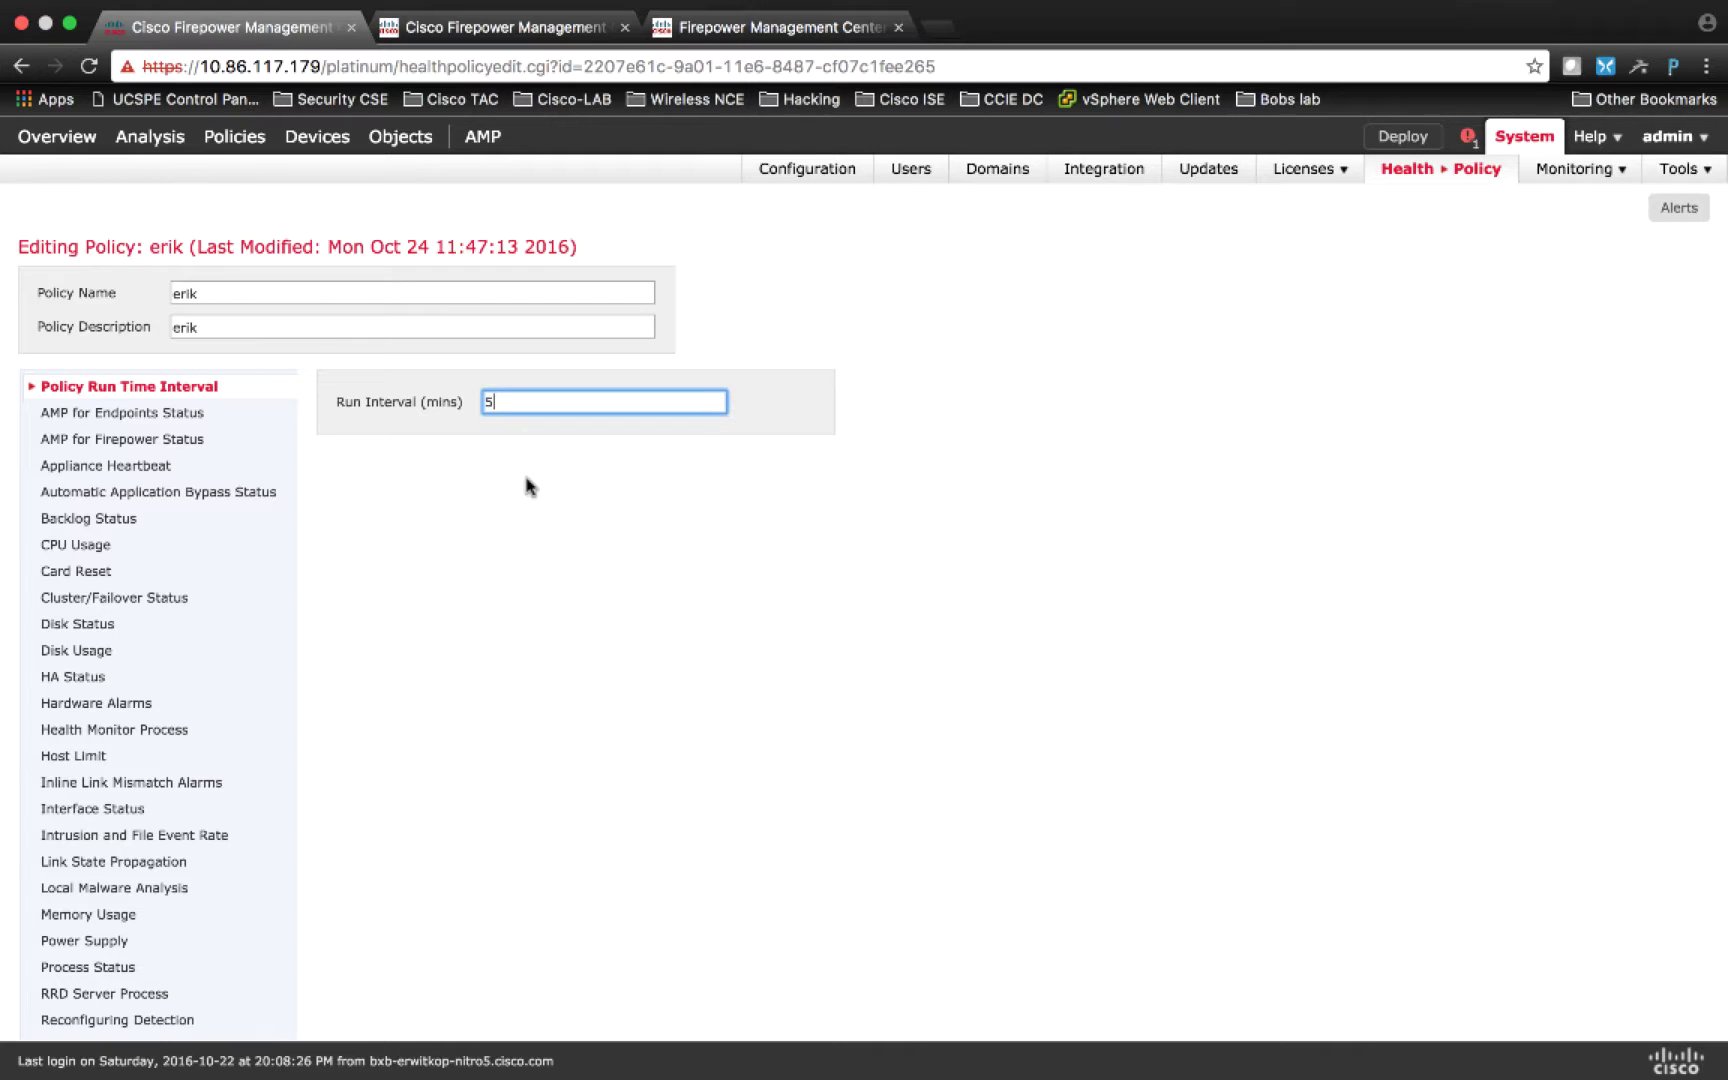
click(173, 418)
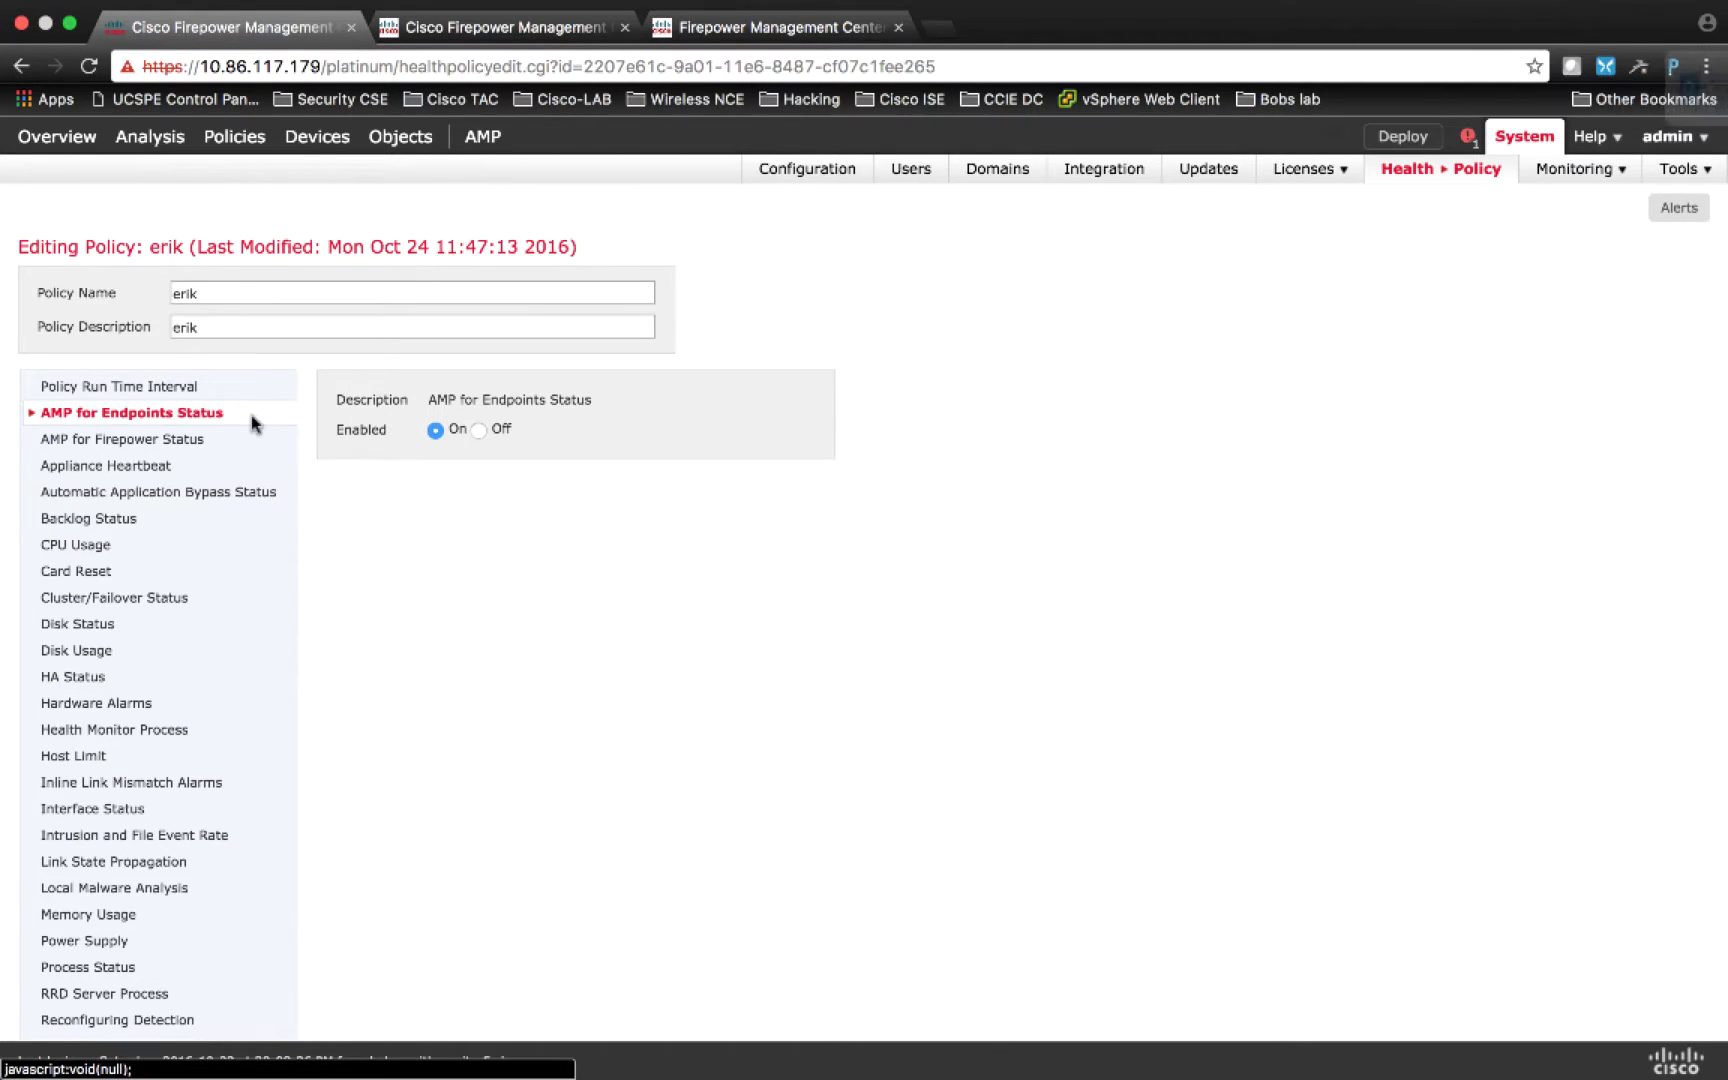
click(222, 440)
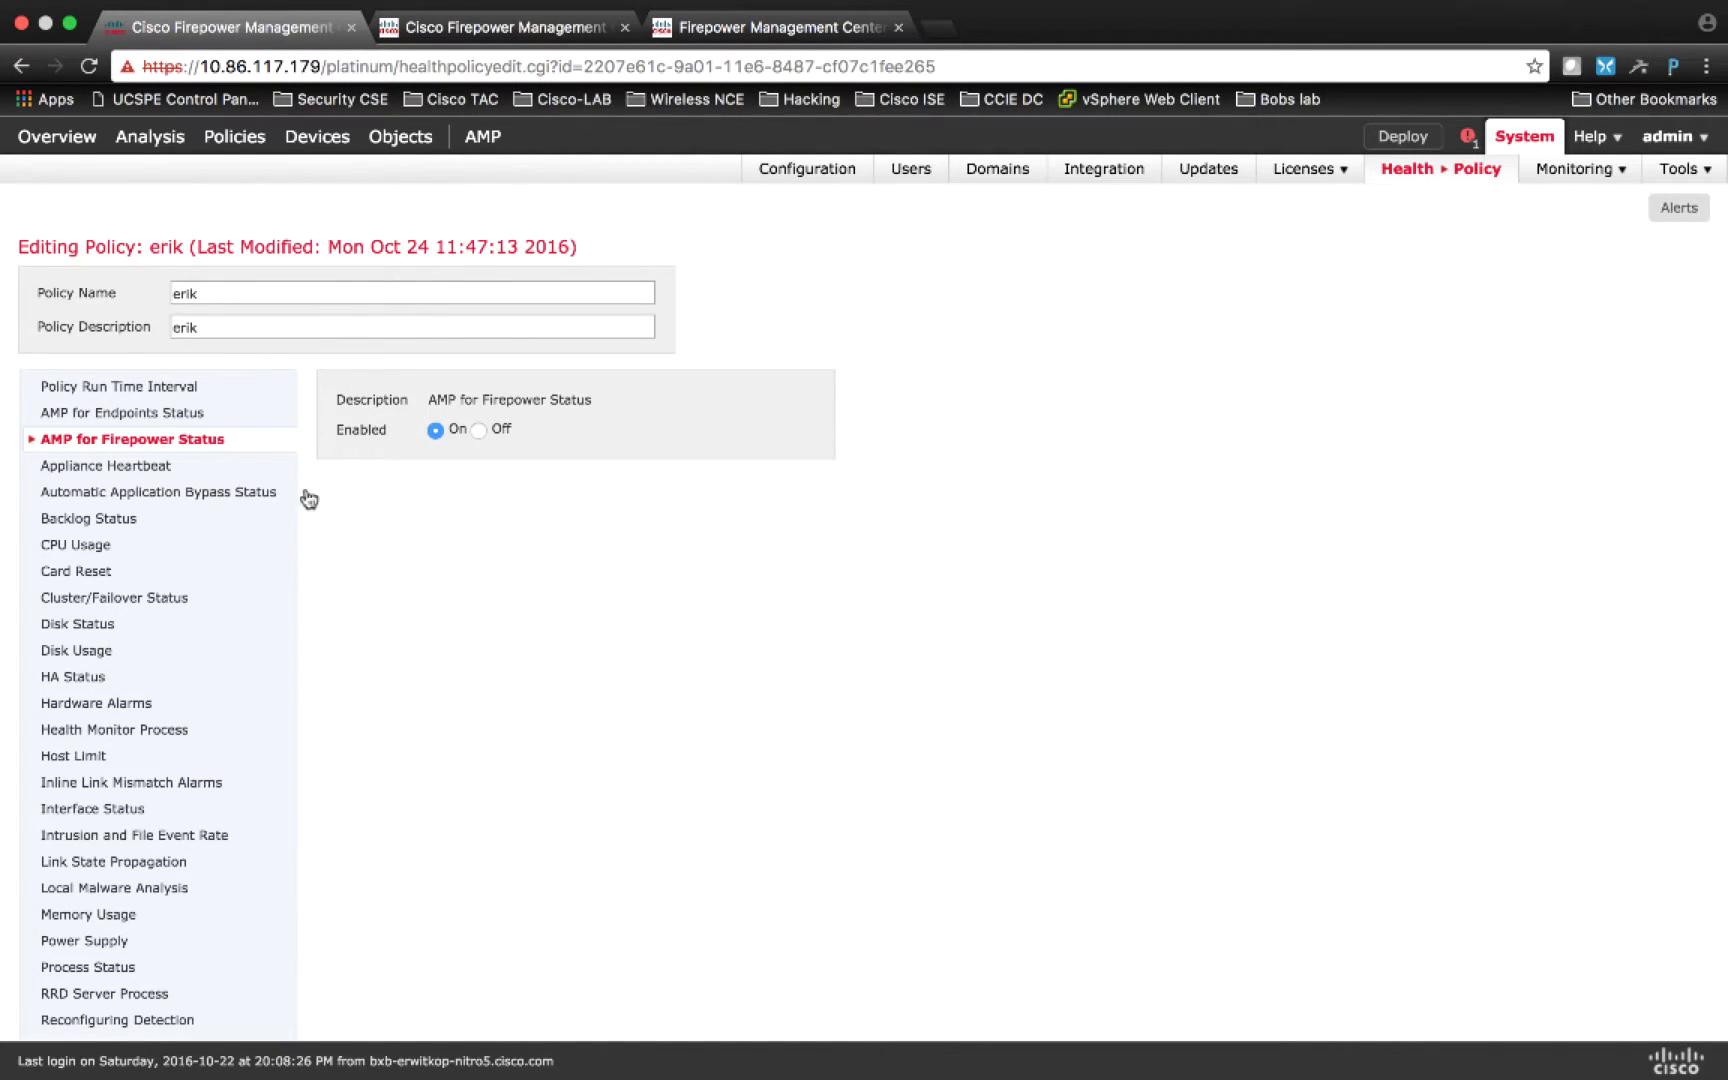
click(266, 470)
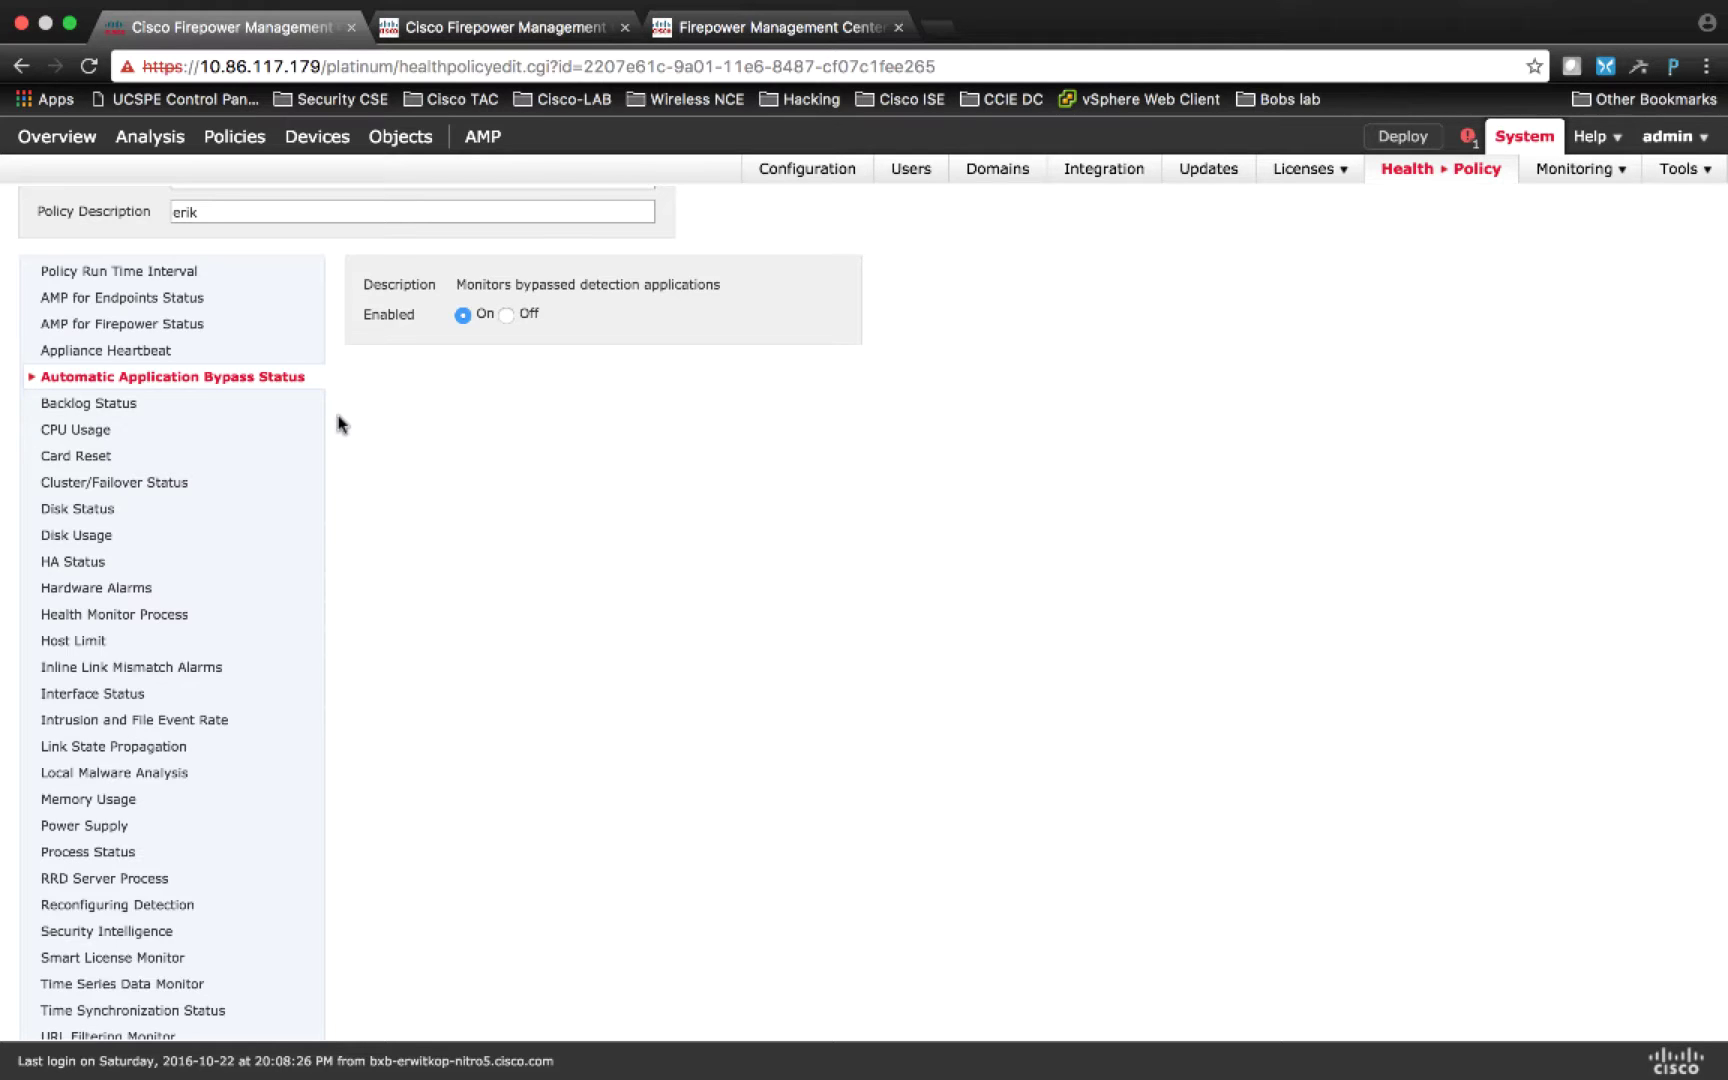
Step: Review the Backlog, CPU Usage, Card Reset, Cluster/Failover, Disk and HA Status modules
click(100, 404)
click(97, 431)
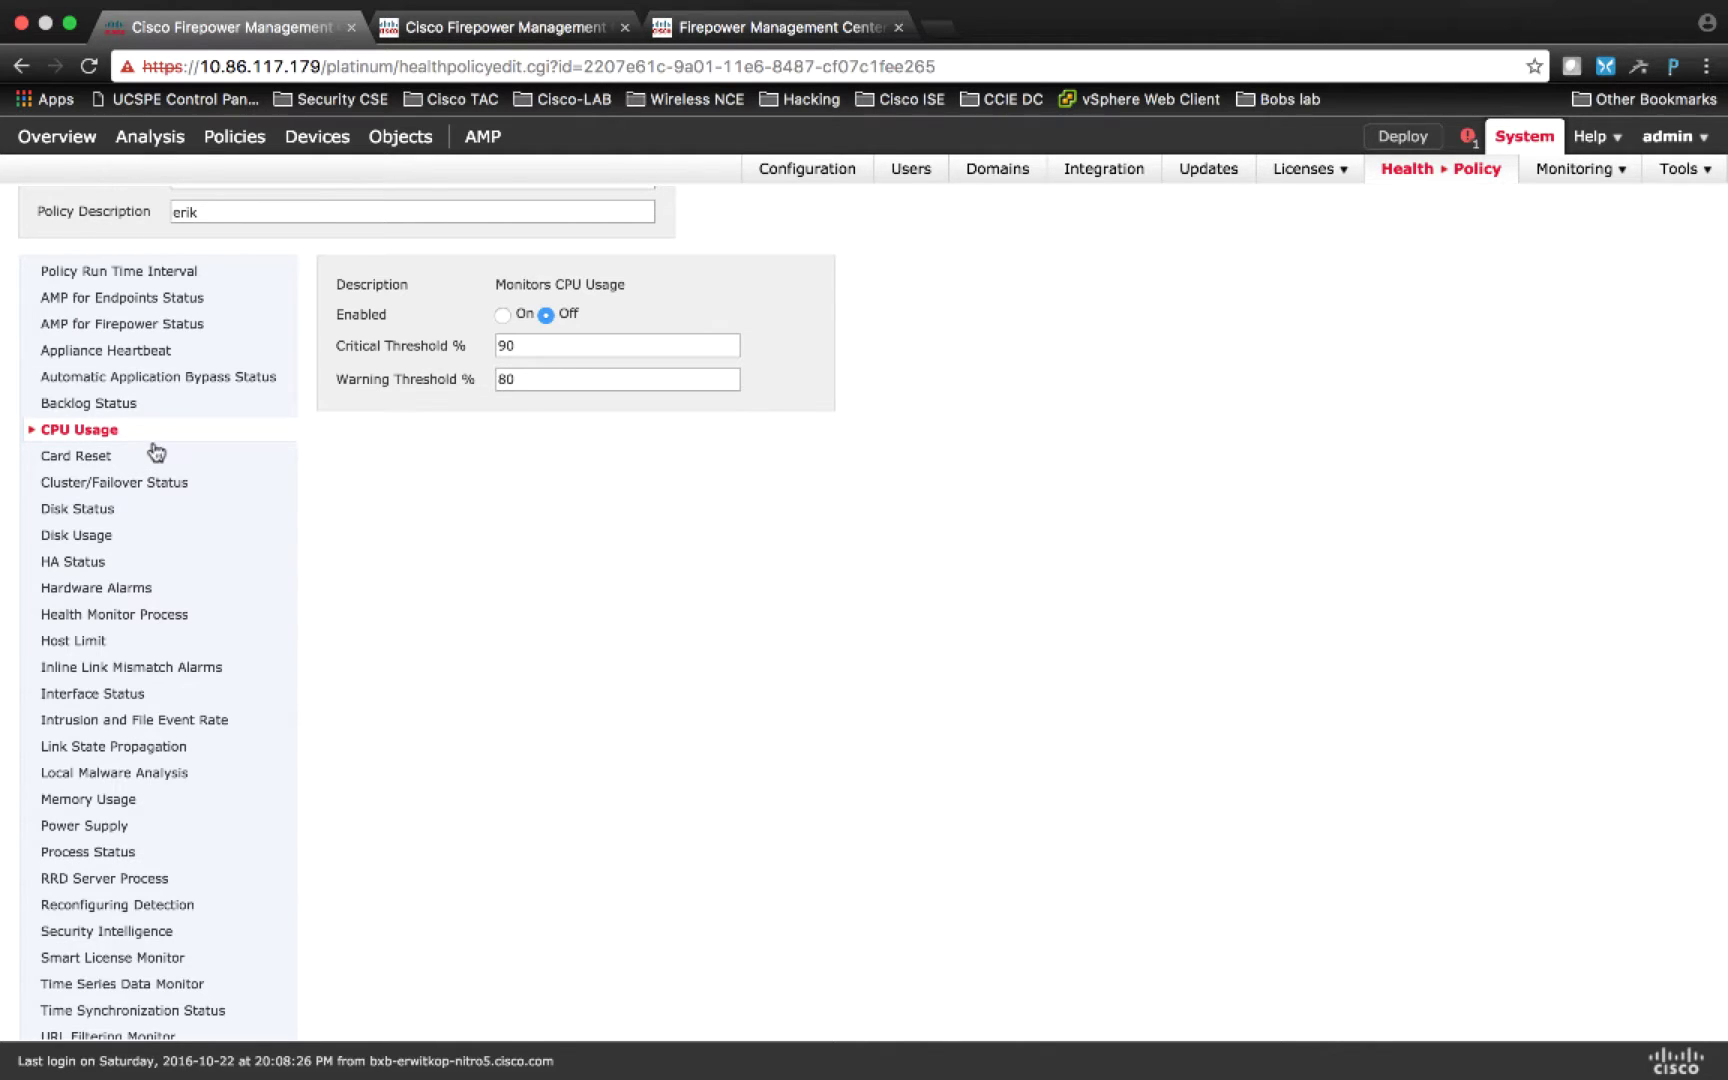
click(93, 460)
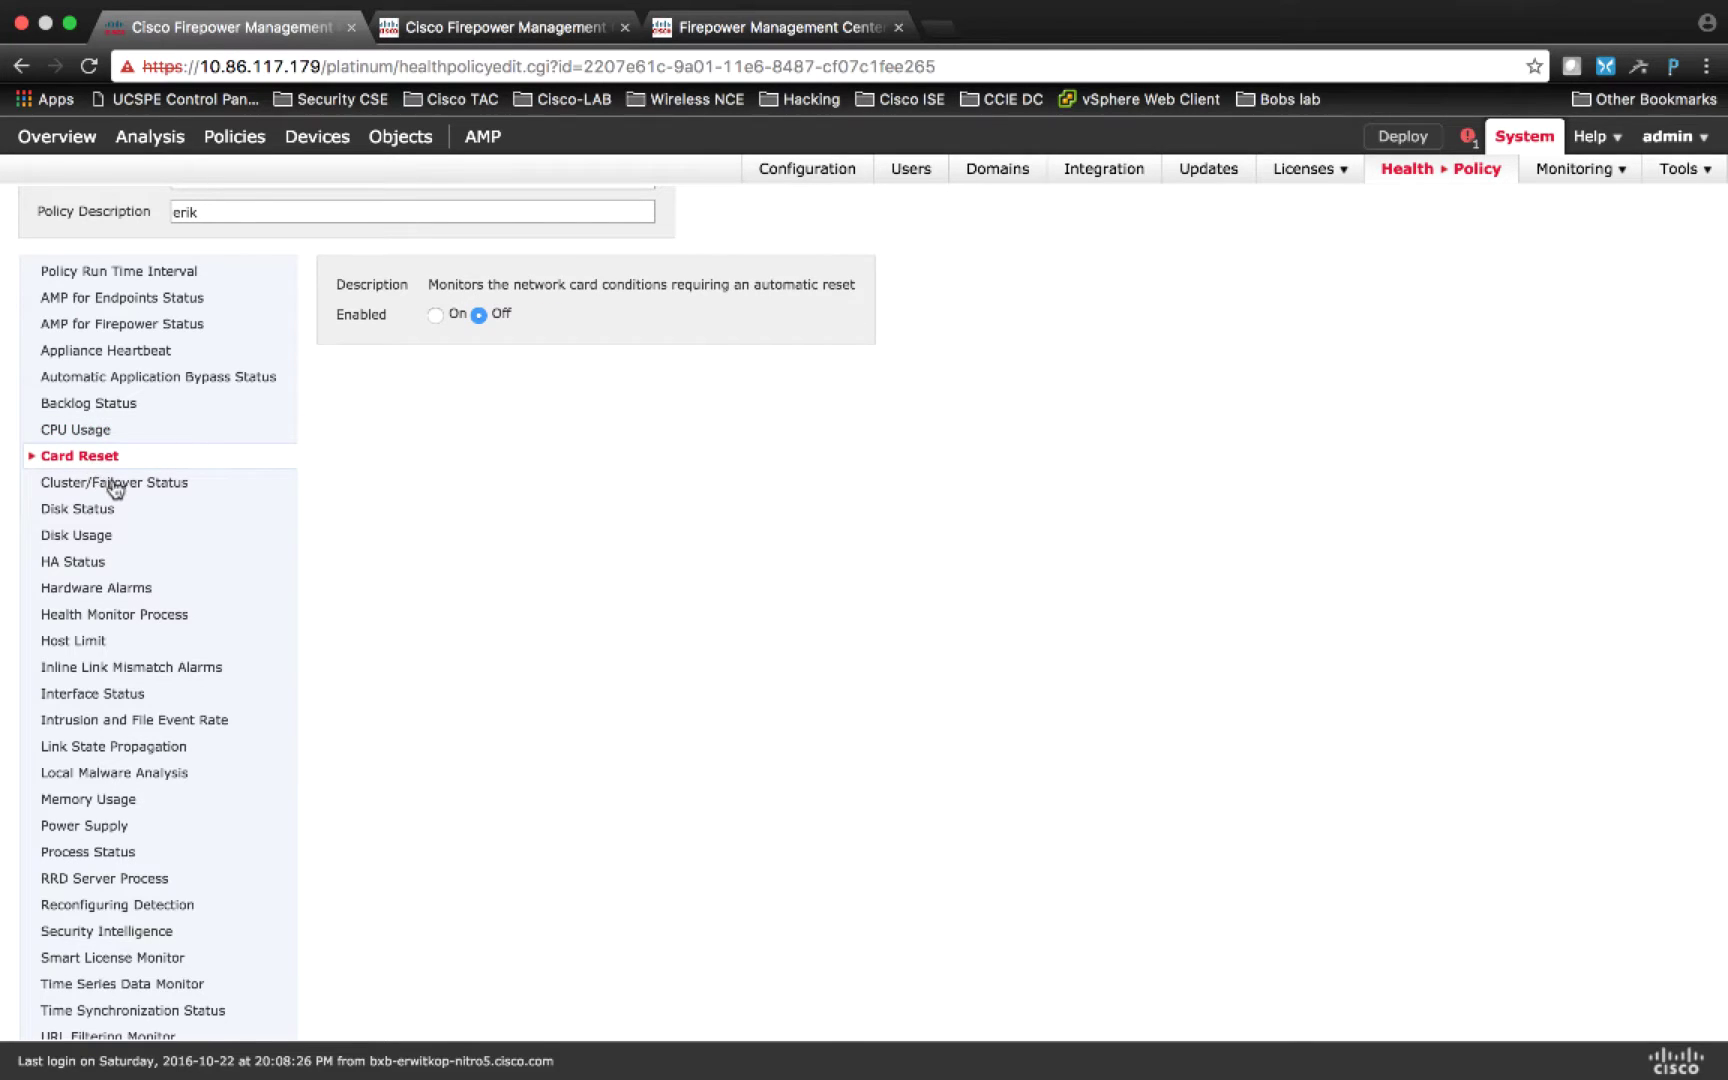
click(107, 487)
click(99, 512)
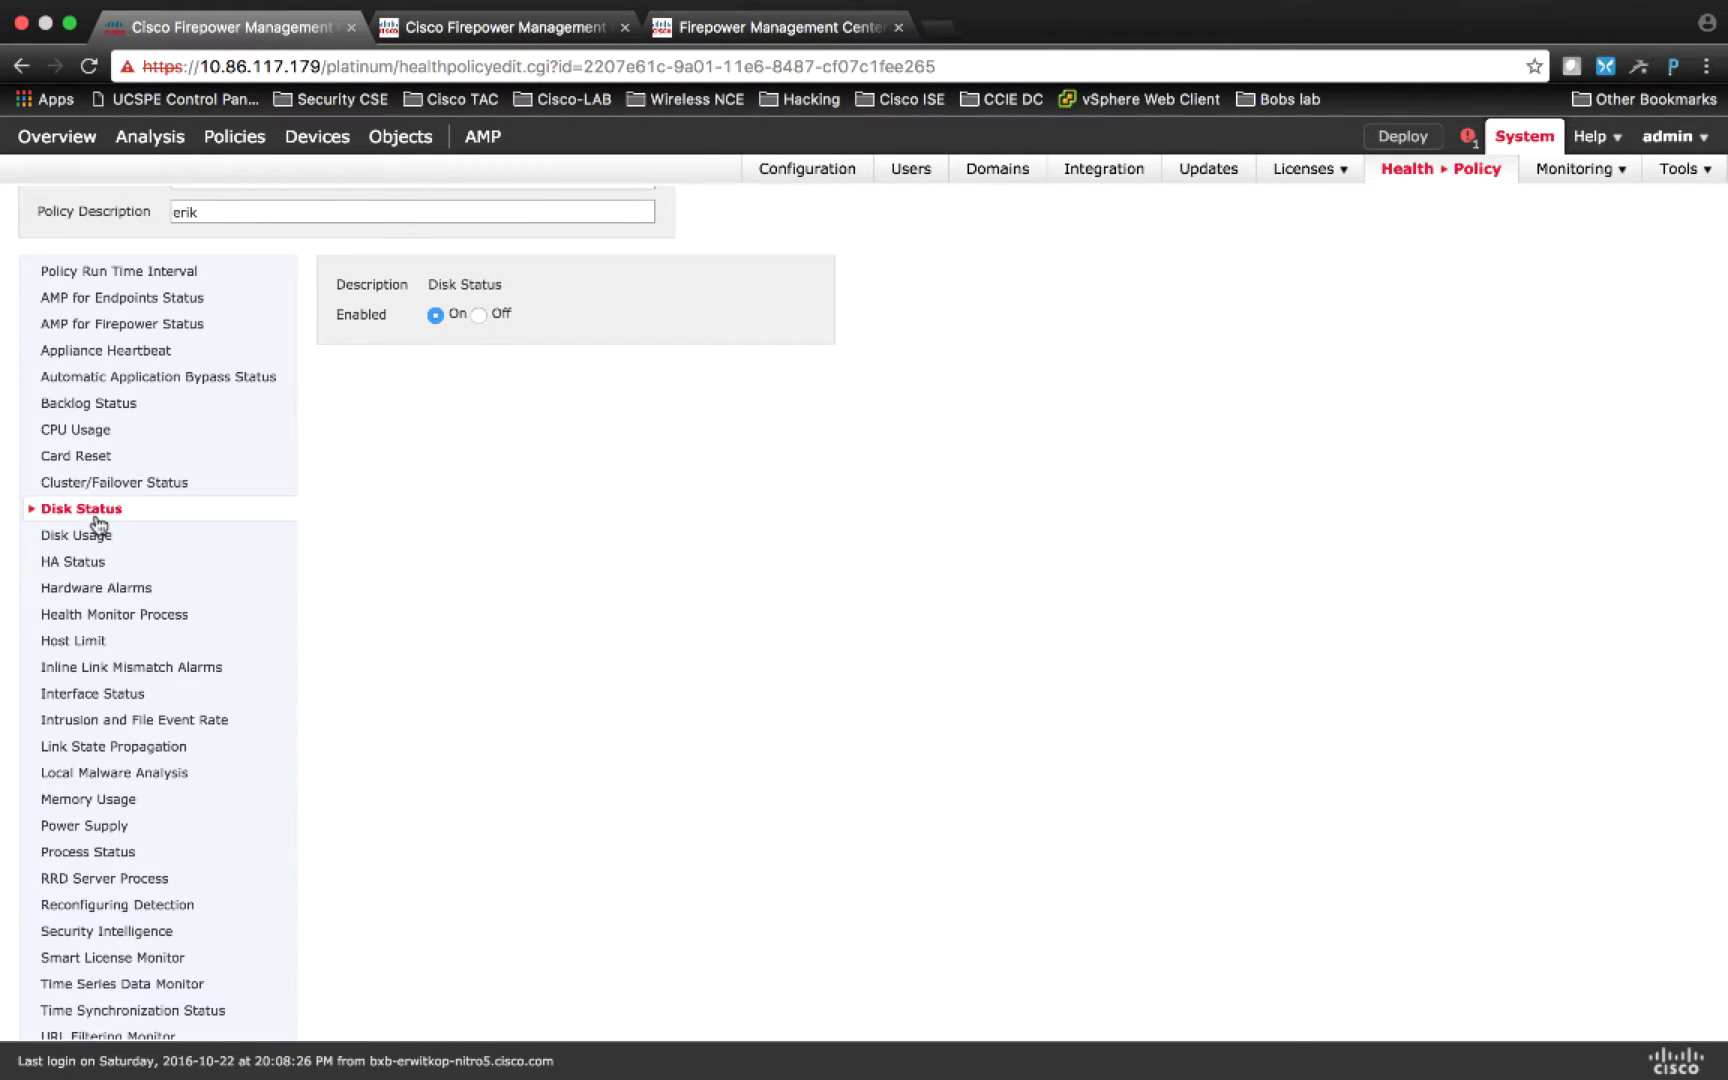
click(97, 537)
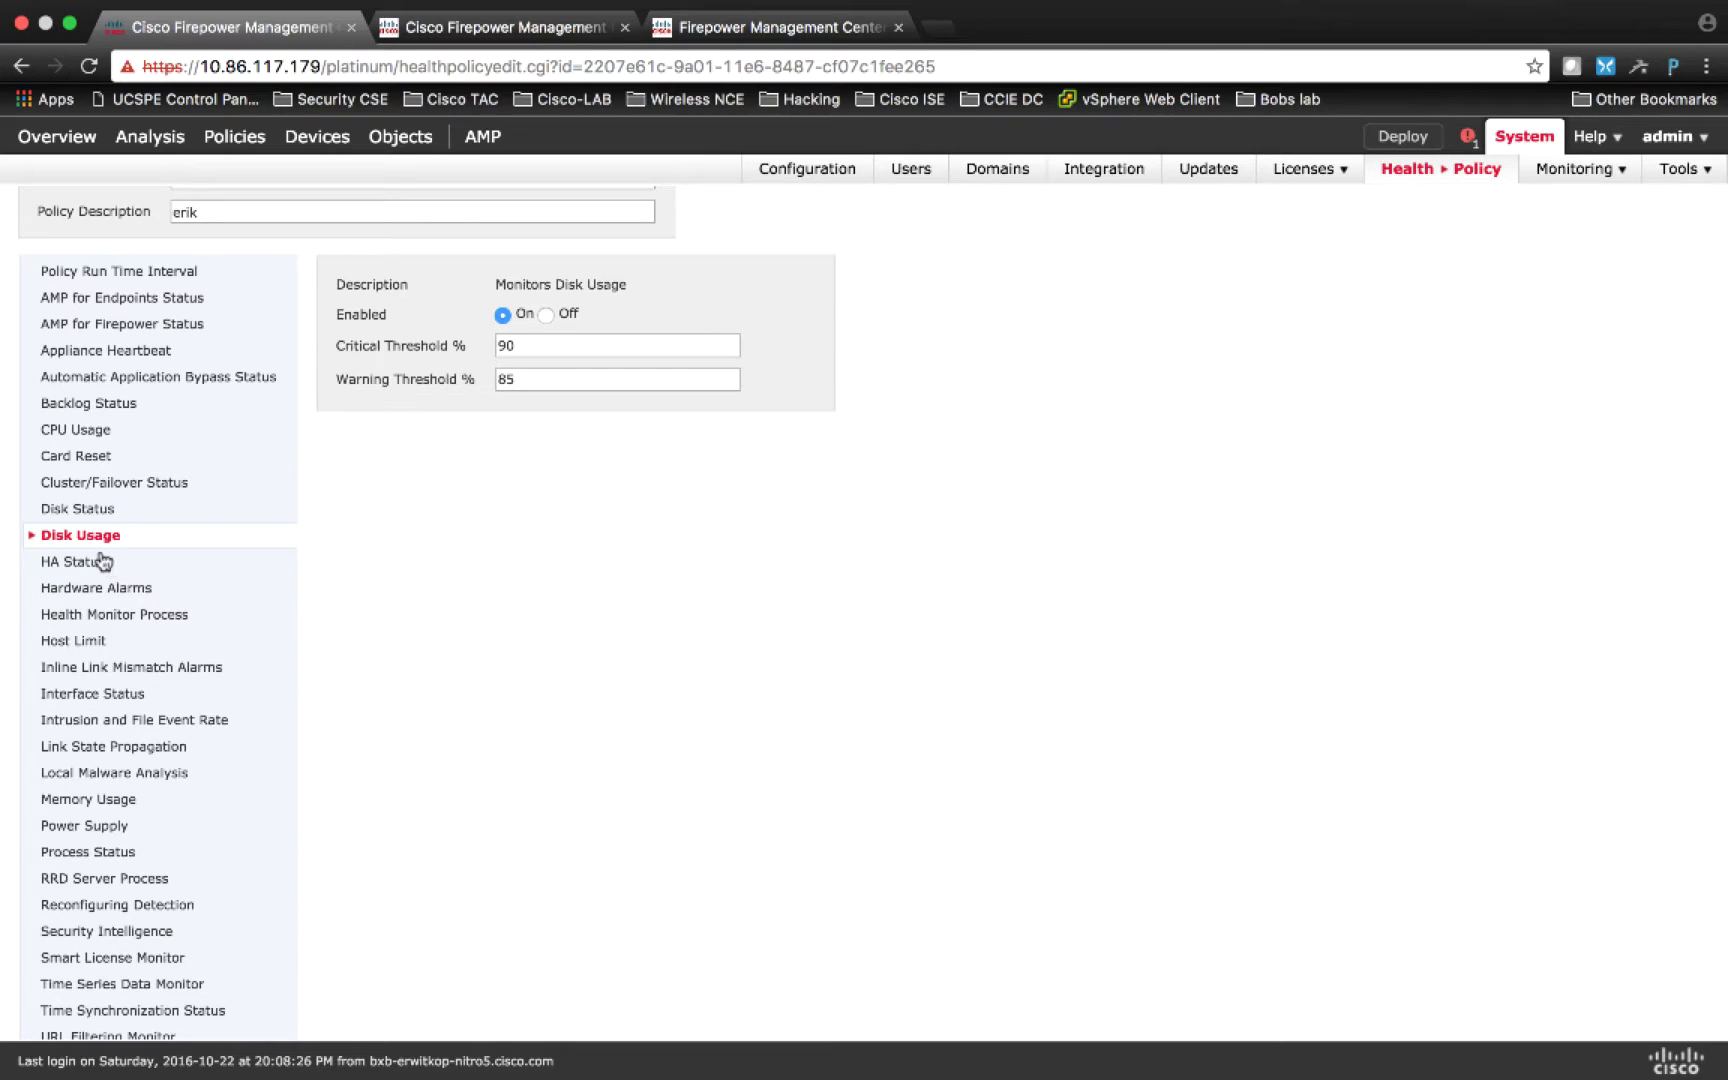
click(100, 561)
Step: Review Memory Usage, Power Supply, Process Status and RRD Server Process restart limits (critical 3, warning 2)
scroll(279, 637, down, 1)
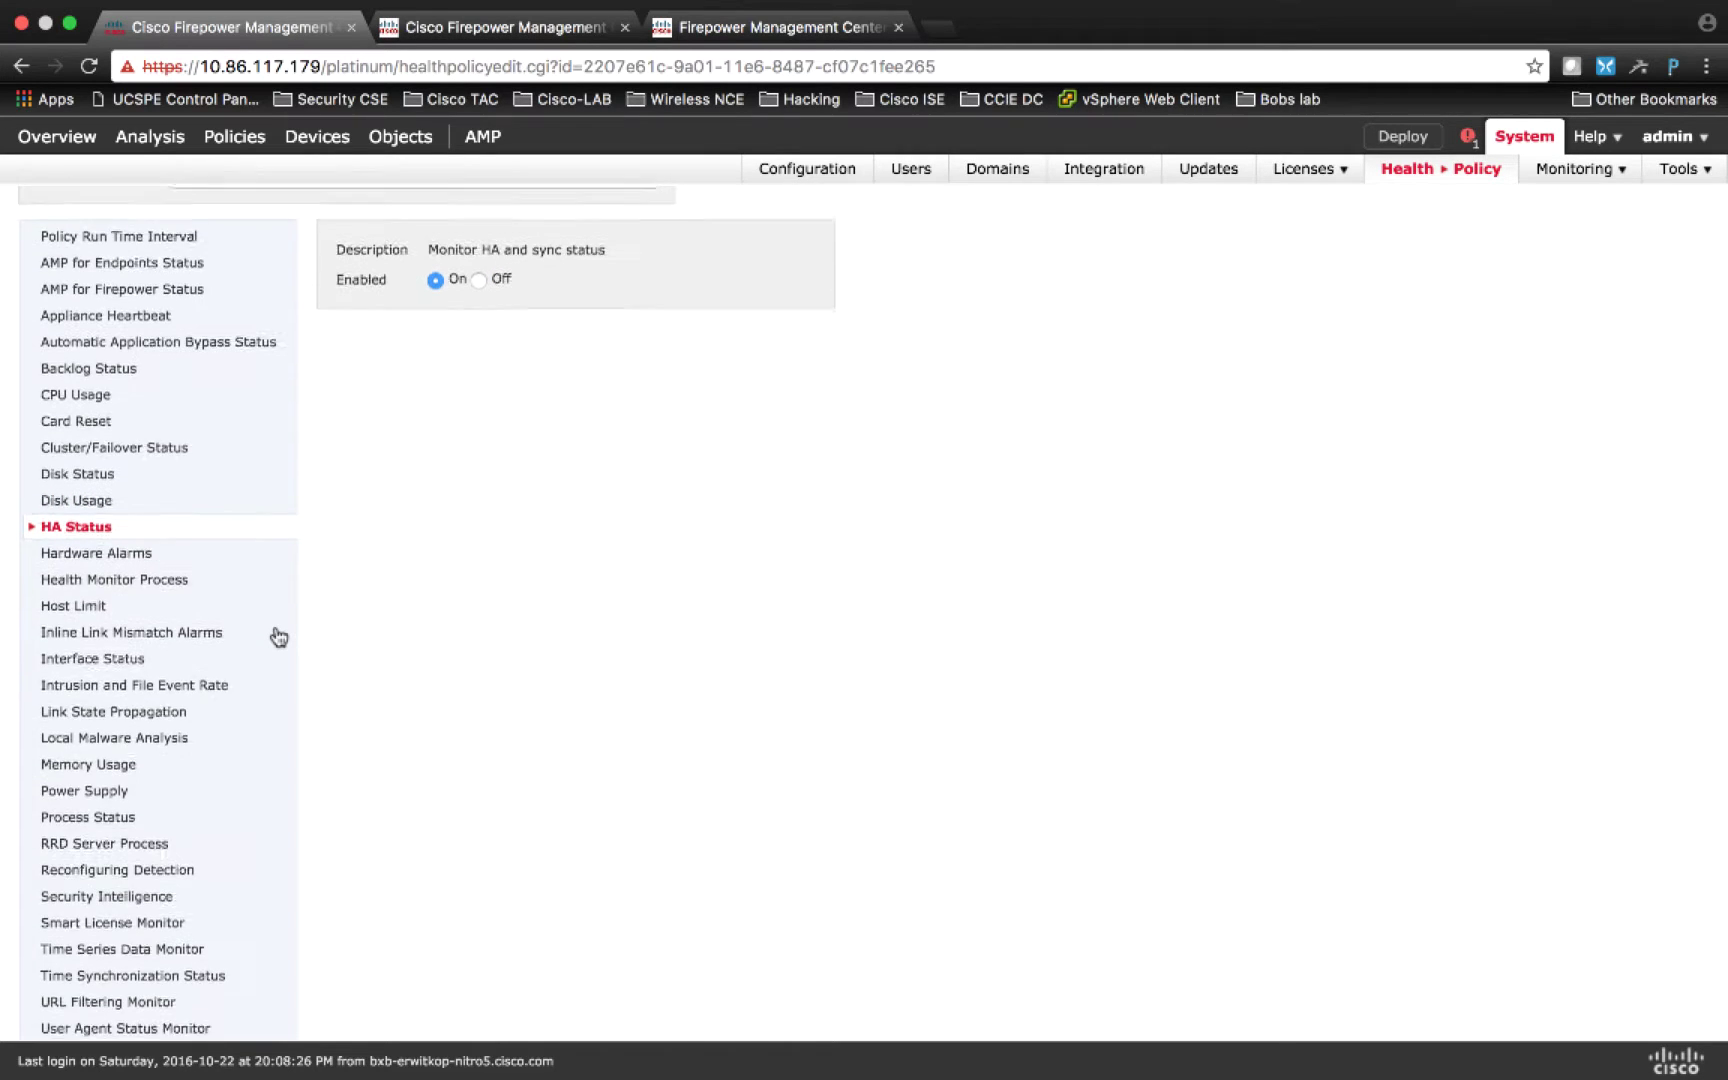
scroll(279, 637, down, 1)
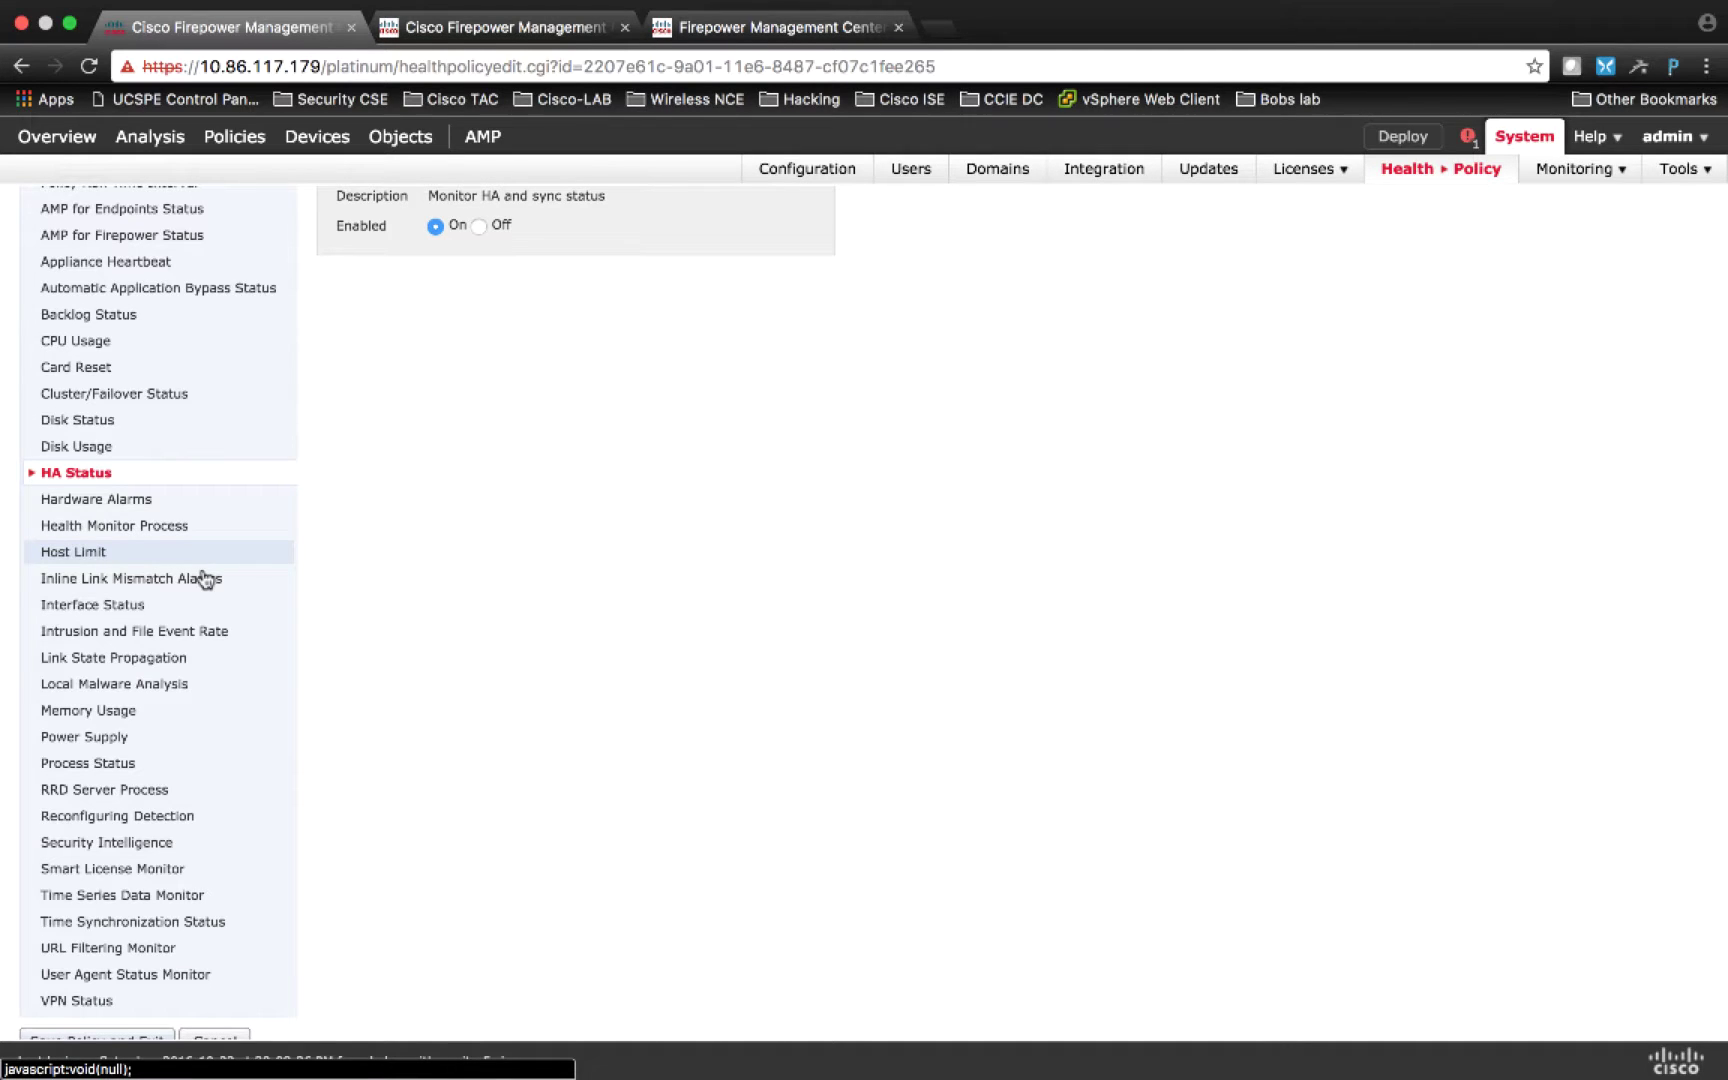
click(114, 711)
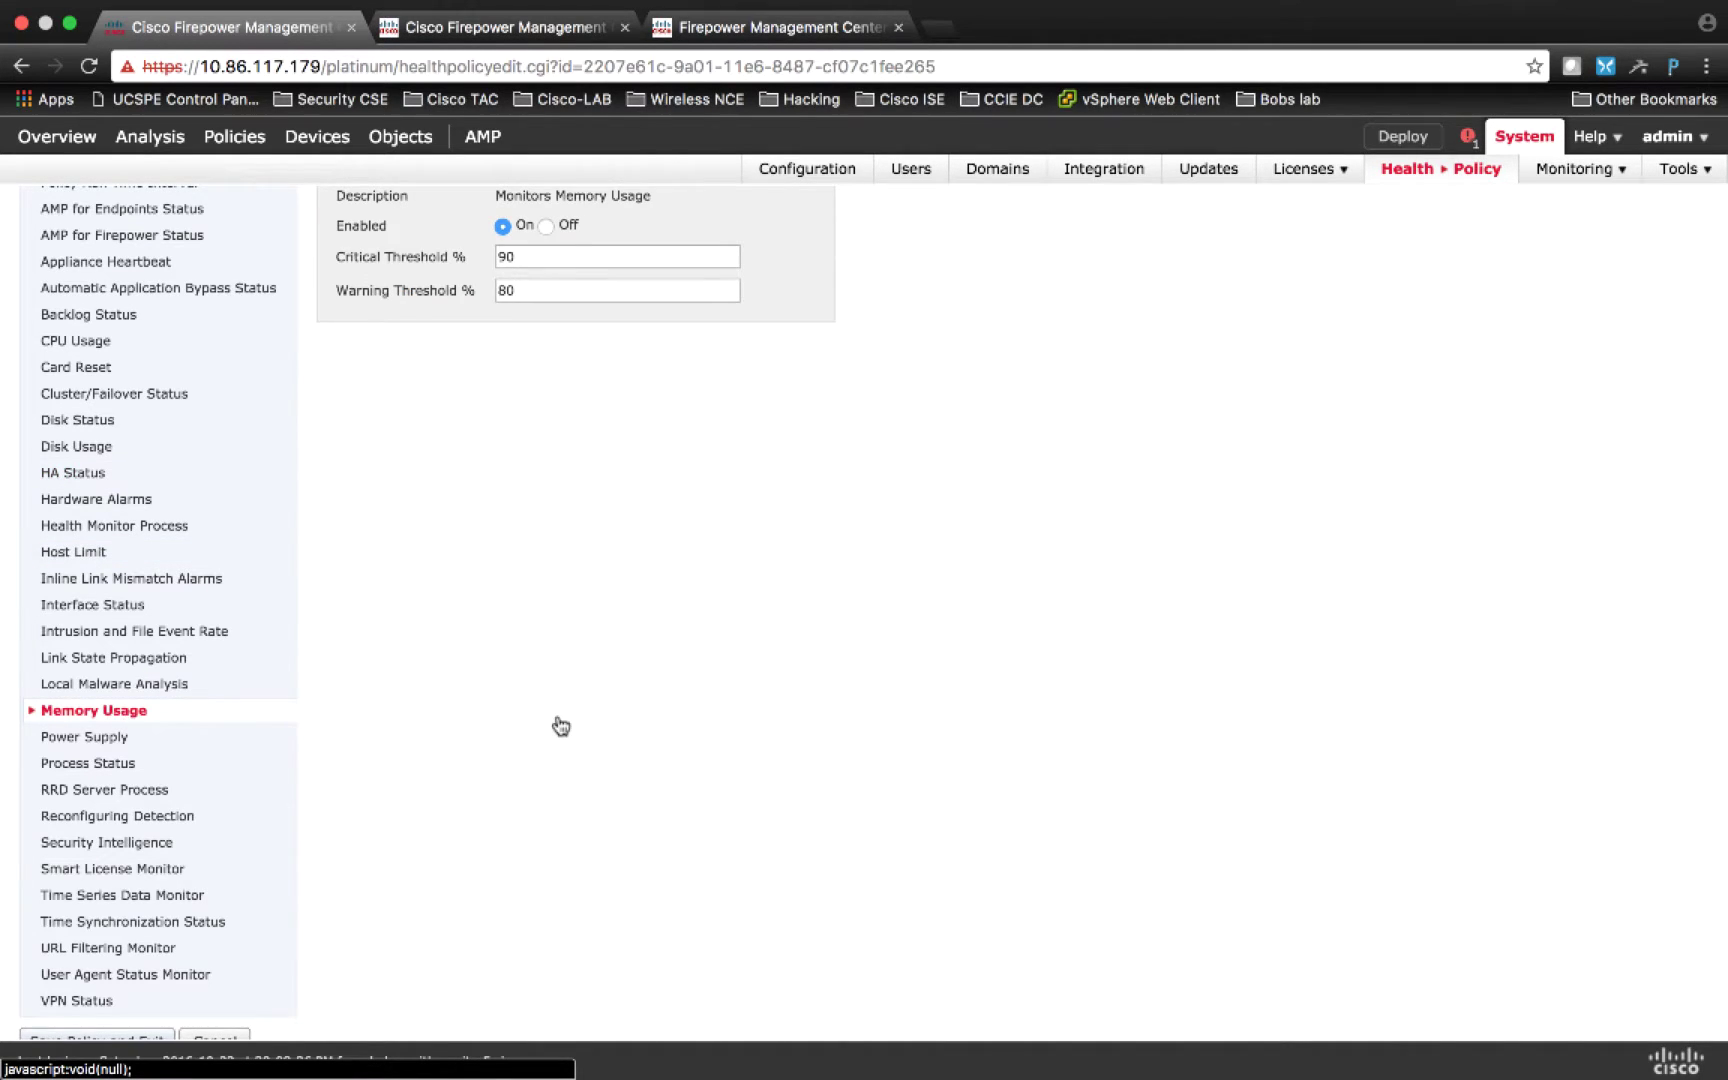
scroll(561, 726, up, 1)
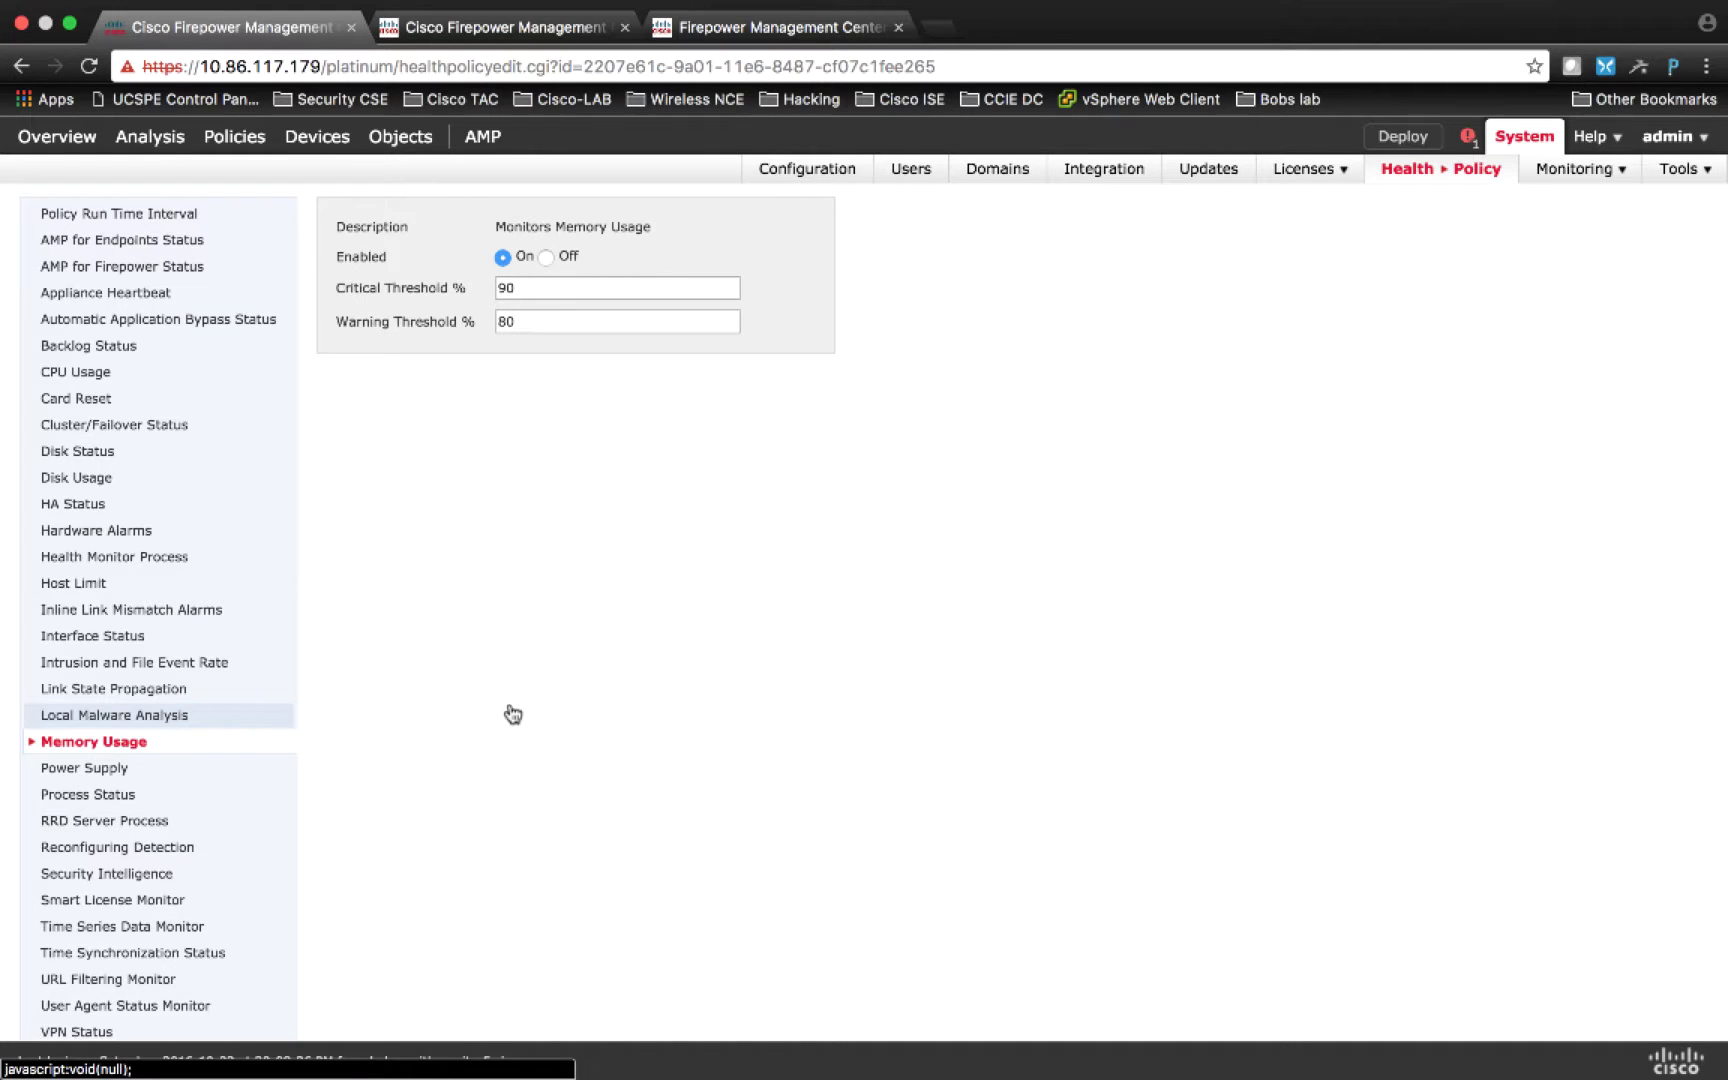
scroll(513, 713, down, 2)
click(154, 698)
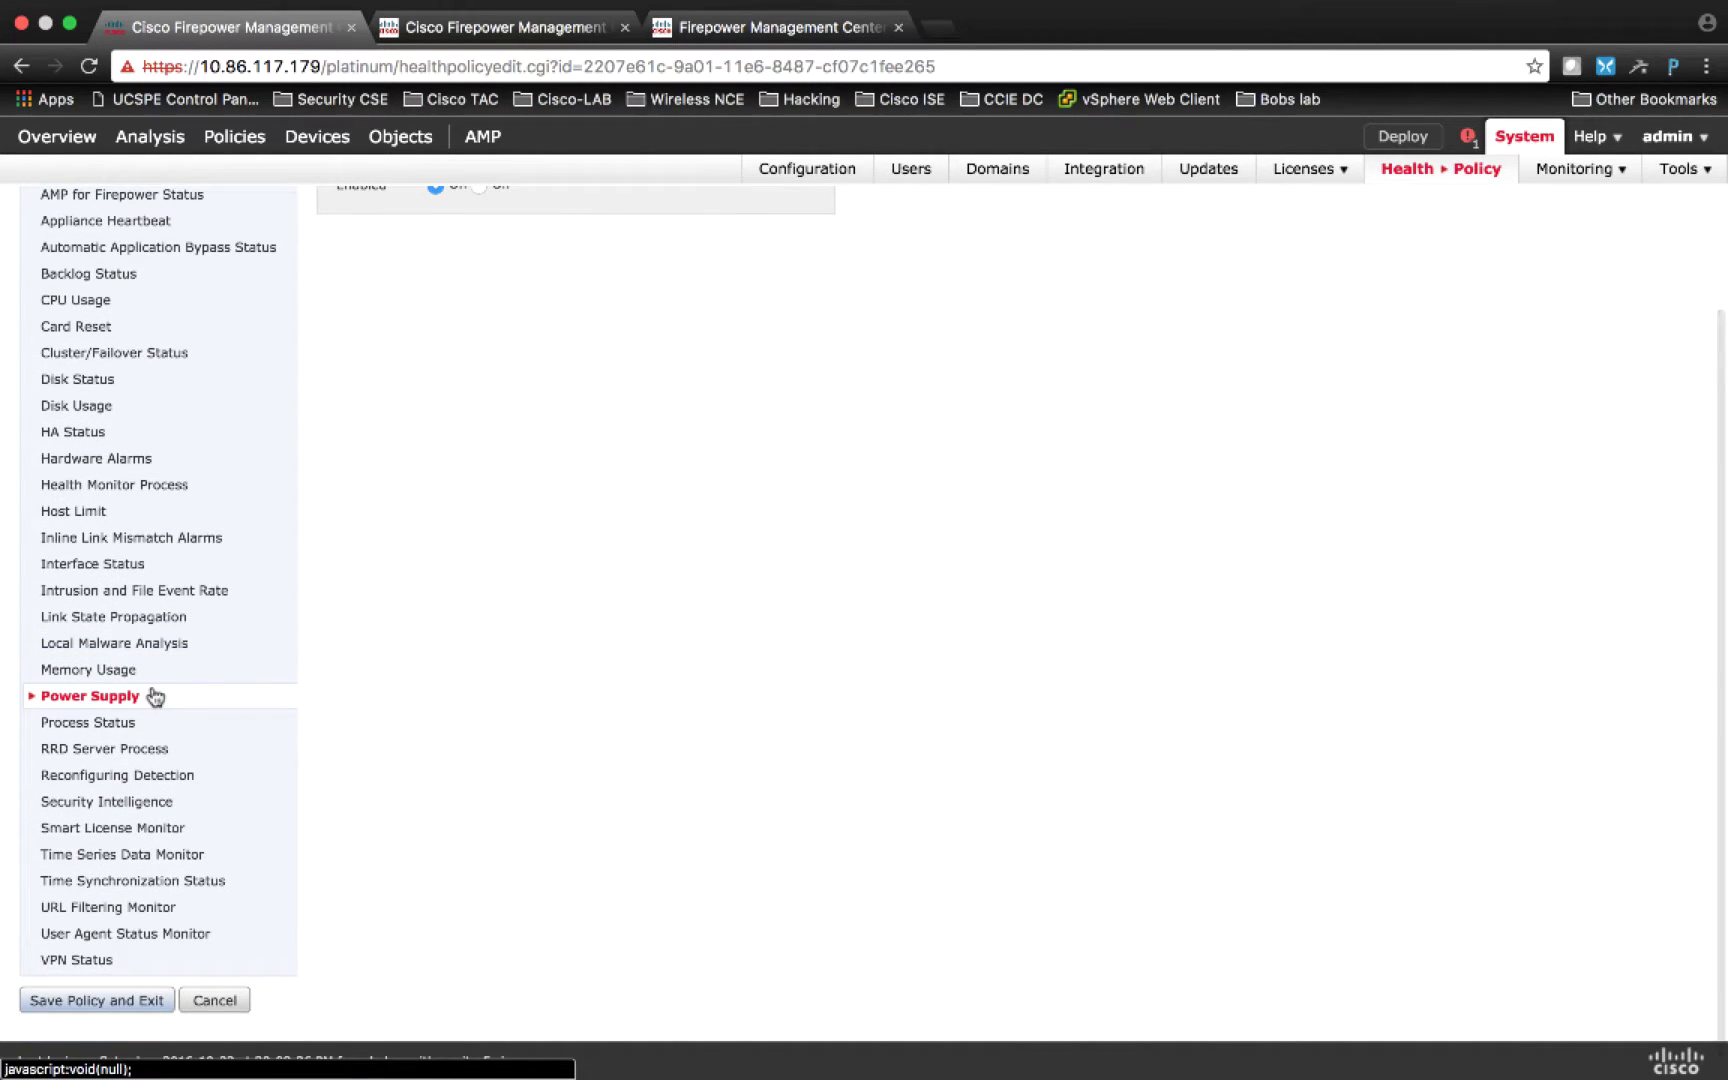
click(127, 722)
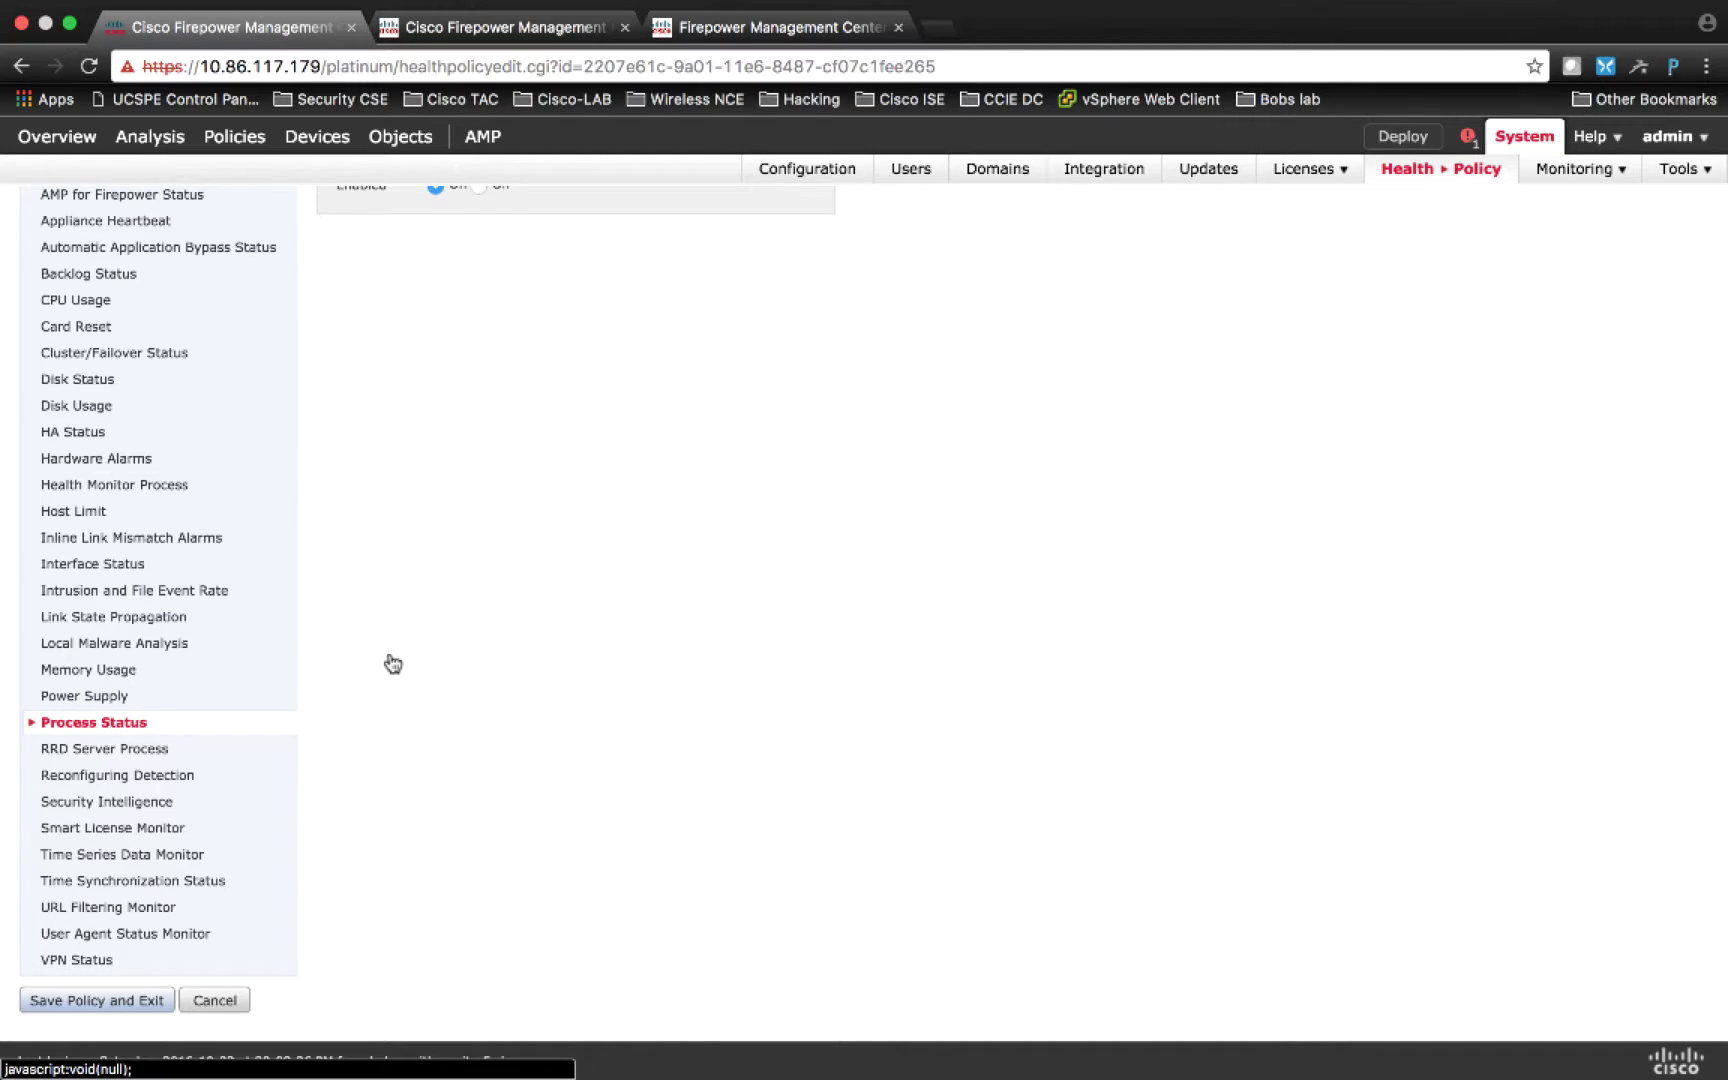
scroll(393, 664, up, 2)
click(153, 823)
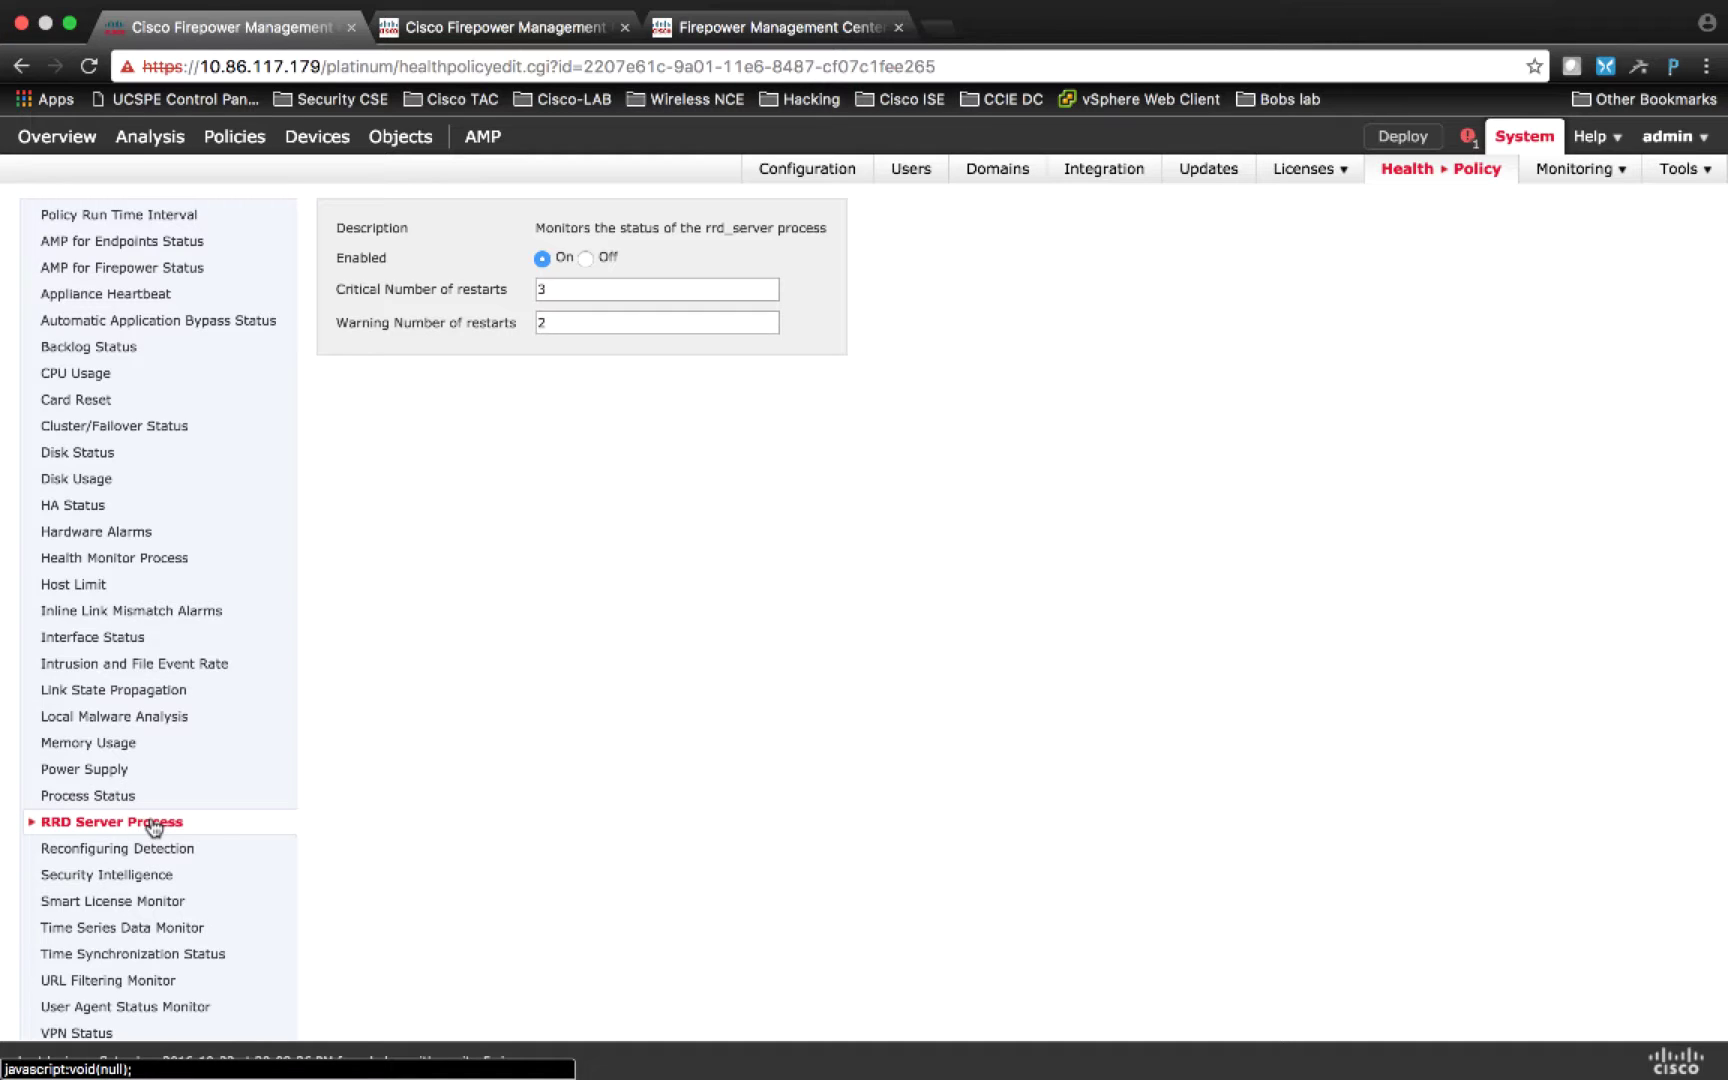
Step: Review the Security Intelligence, Smart License Monitor and User Agent Status Monitor module settings
click(140, 877)
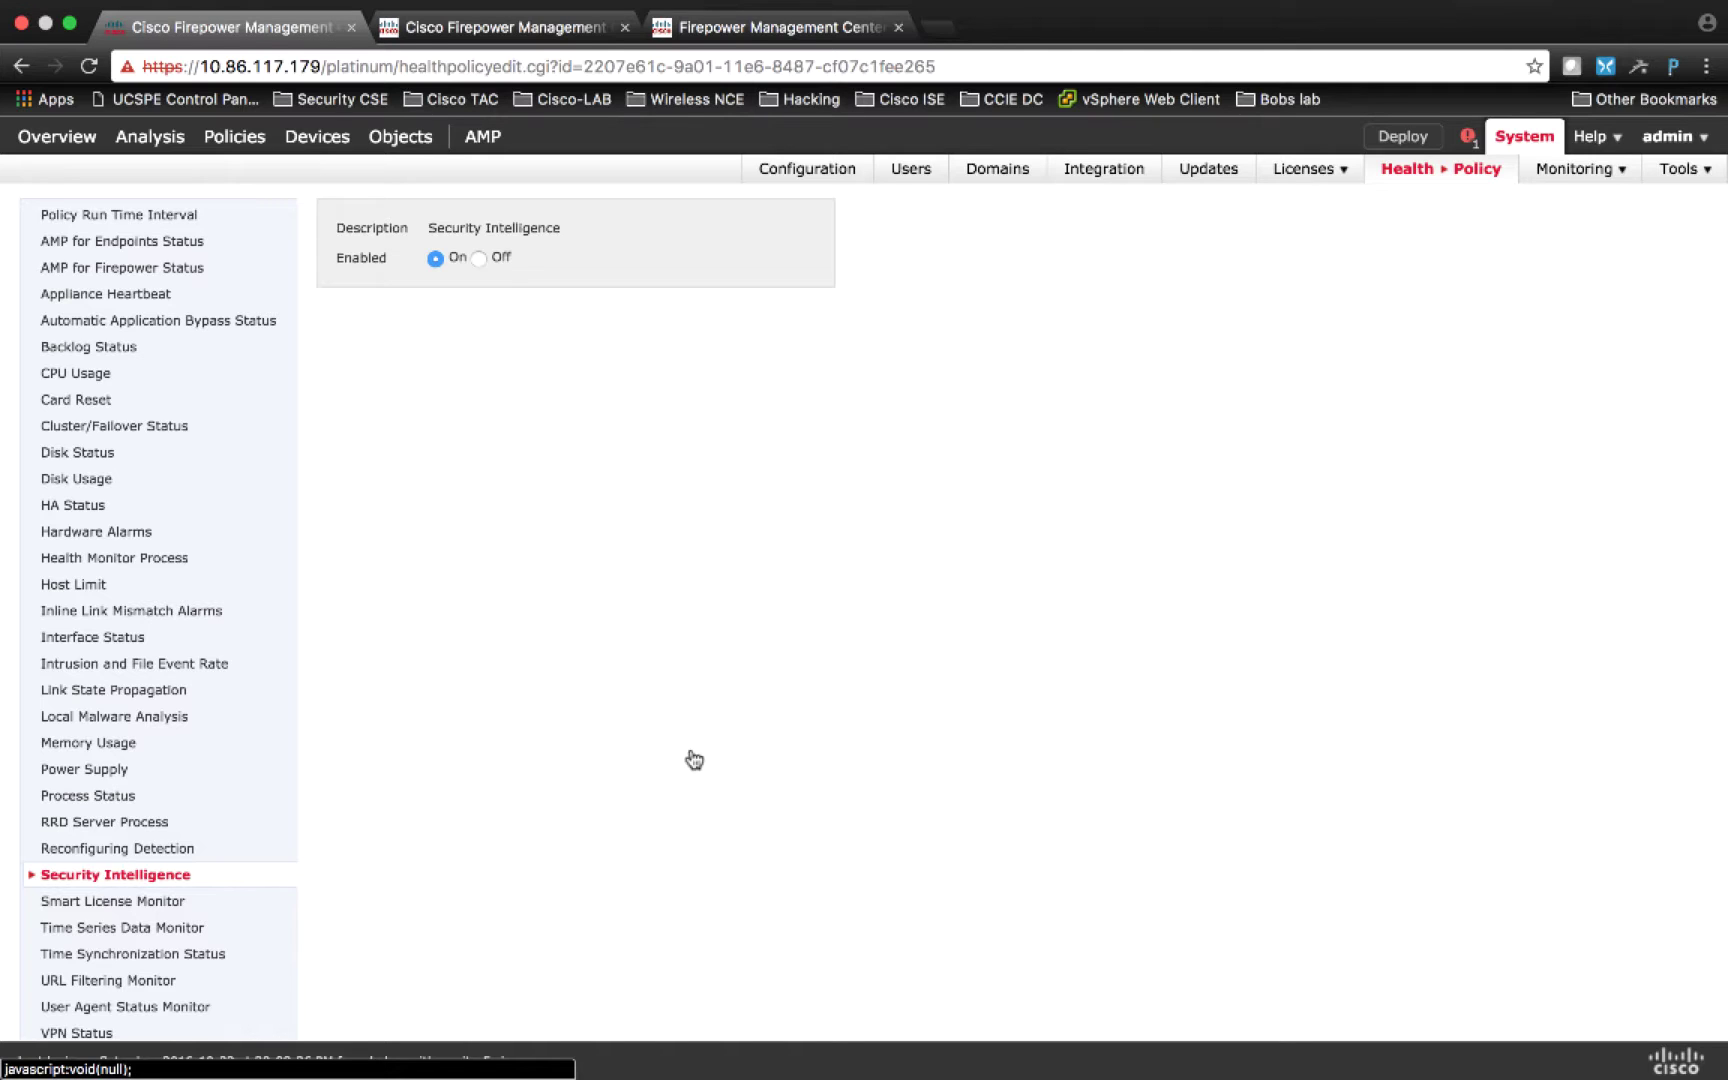
scroll(612, 777, down, 2)
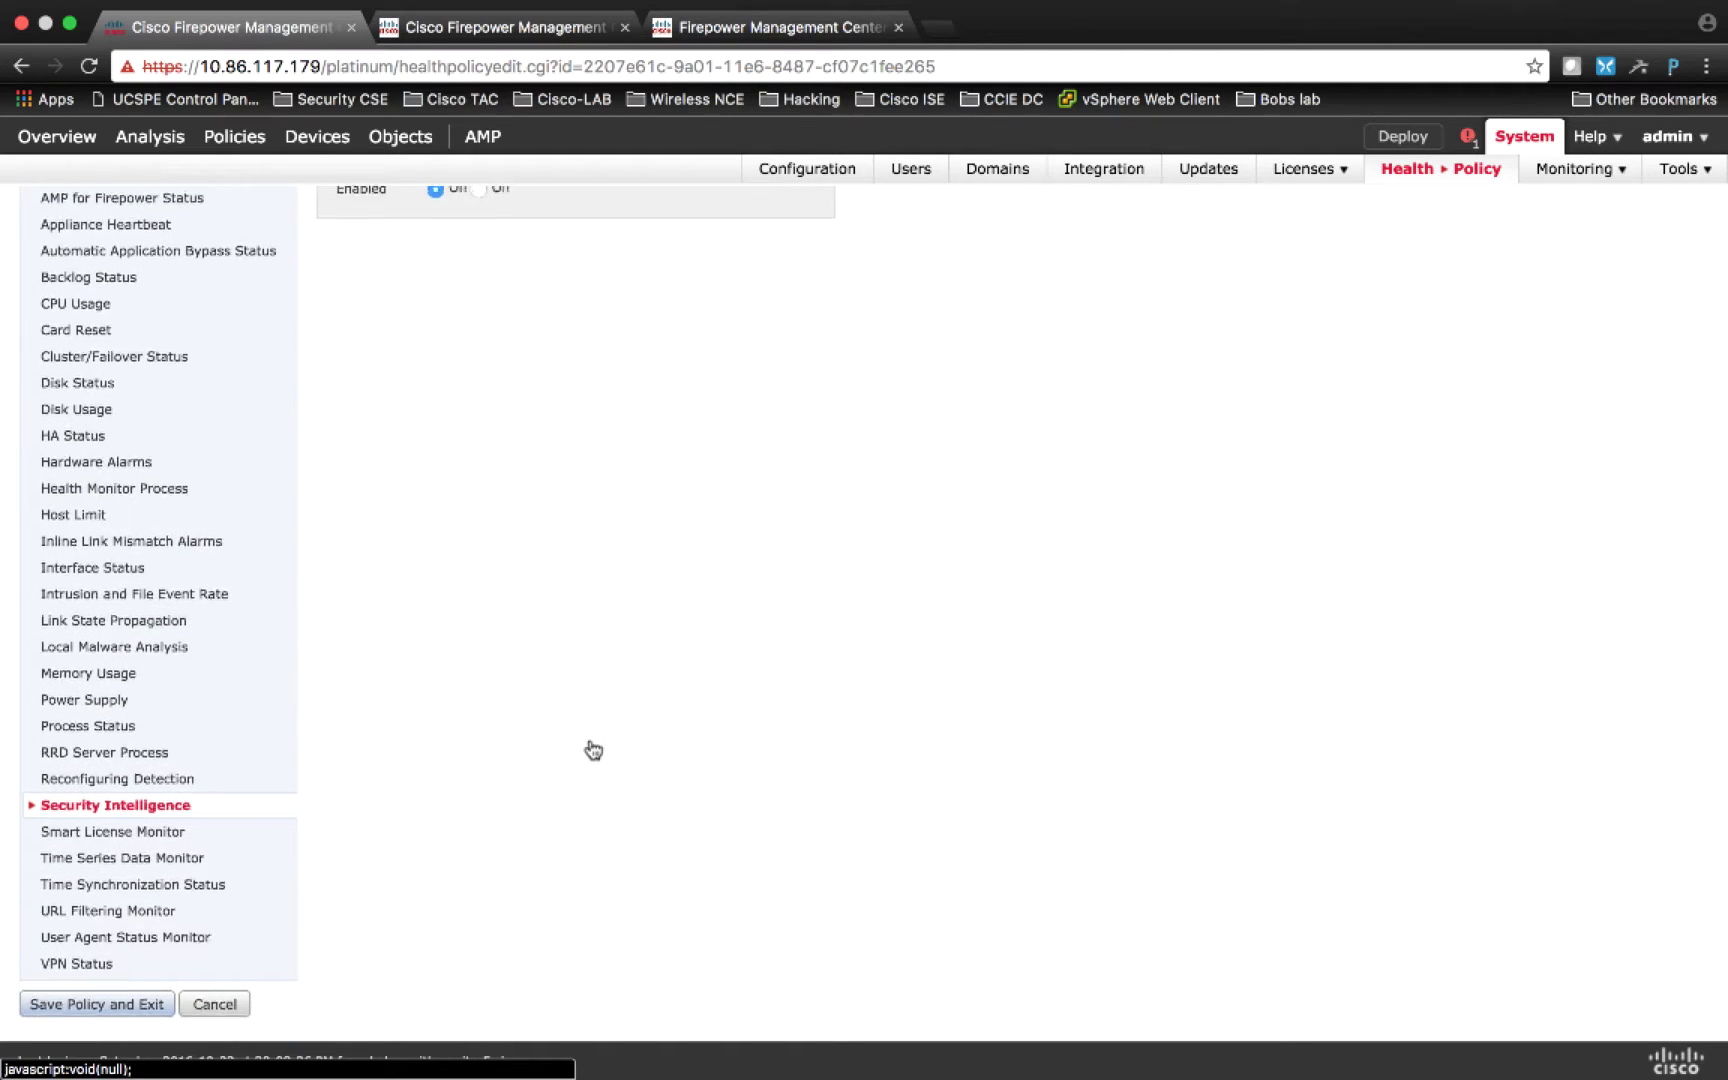
click(175, 831)
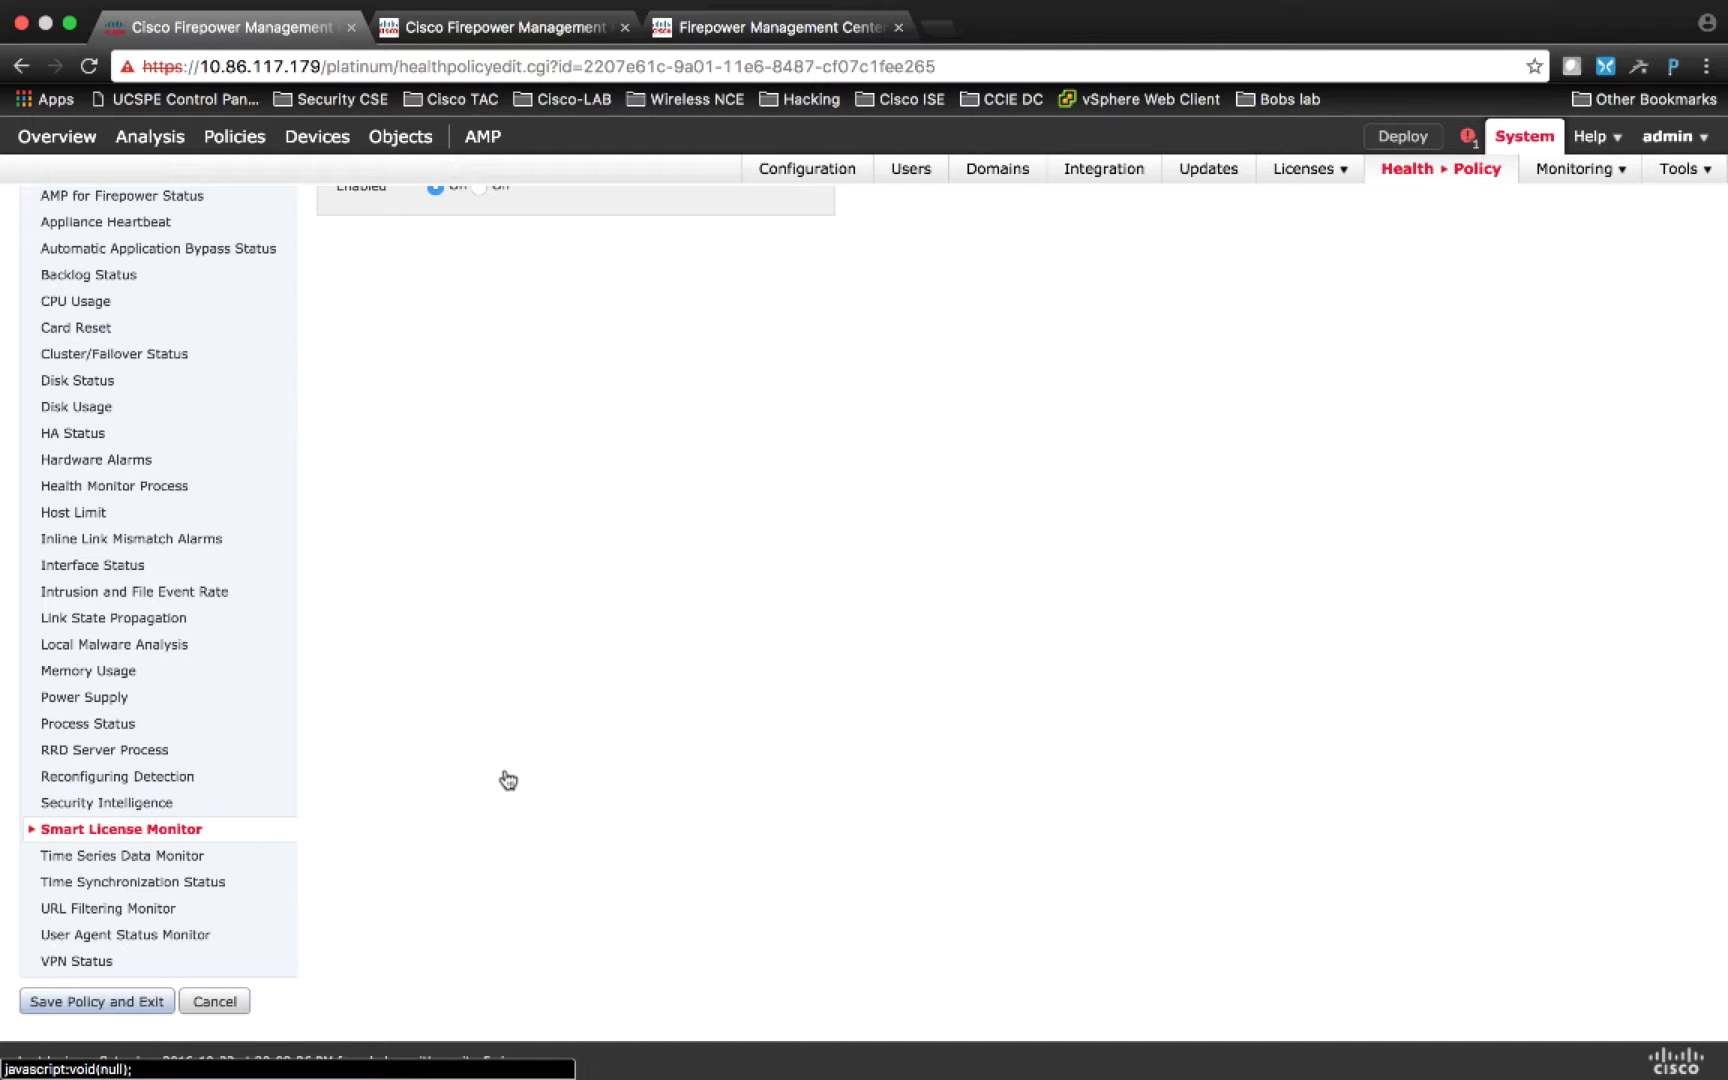
scroll(508, 780, up, 2)
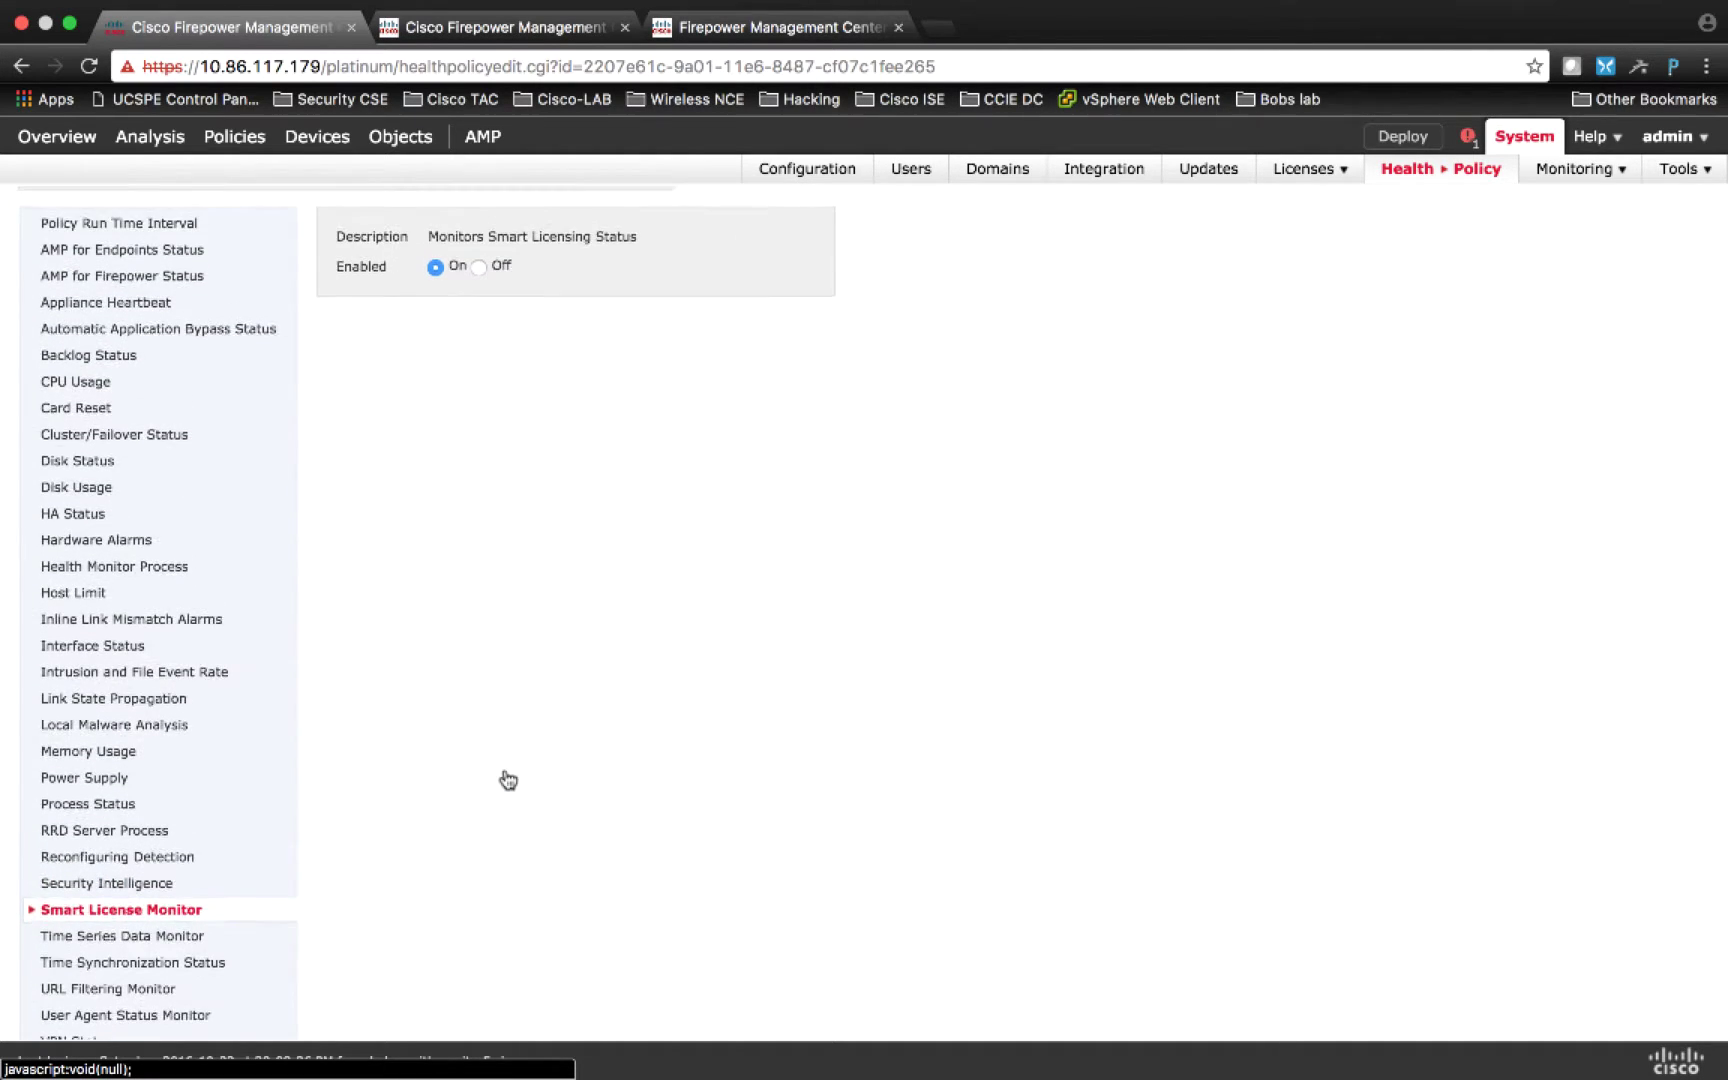
scroll(508, 780, down, 2)
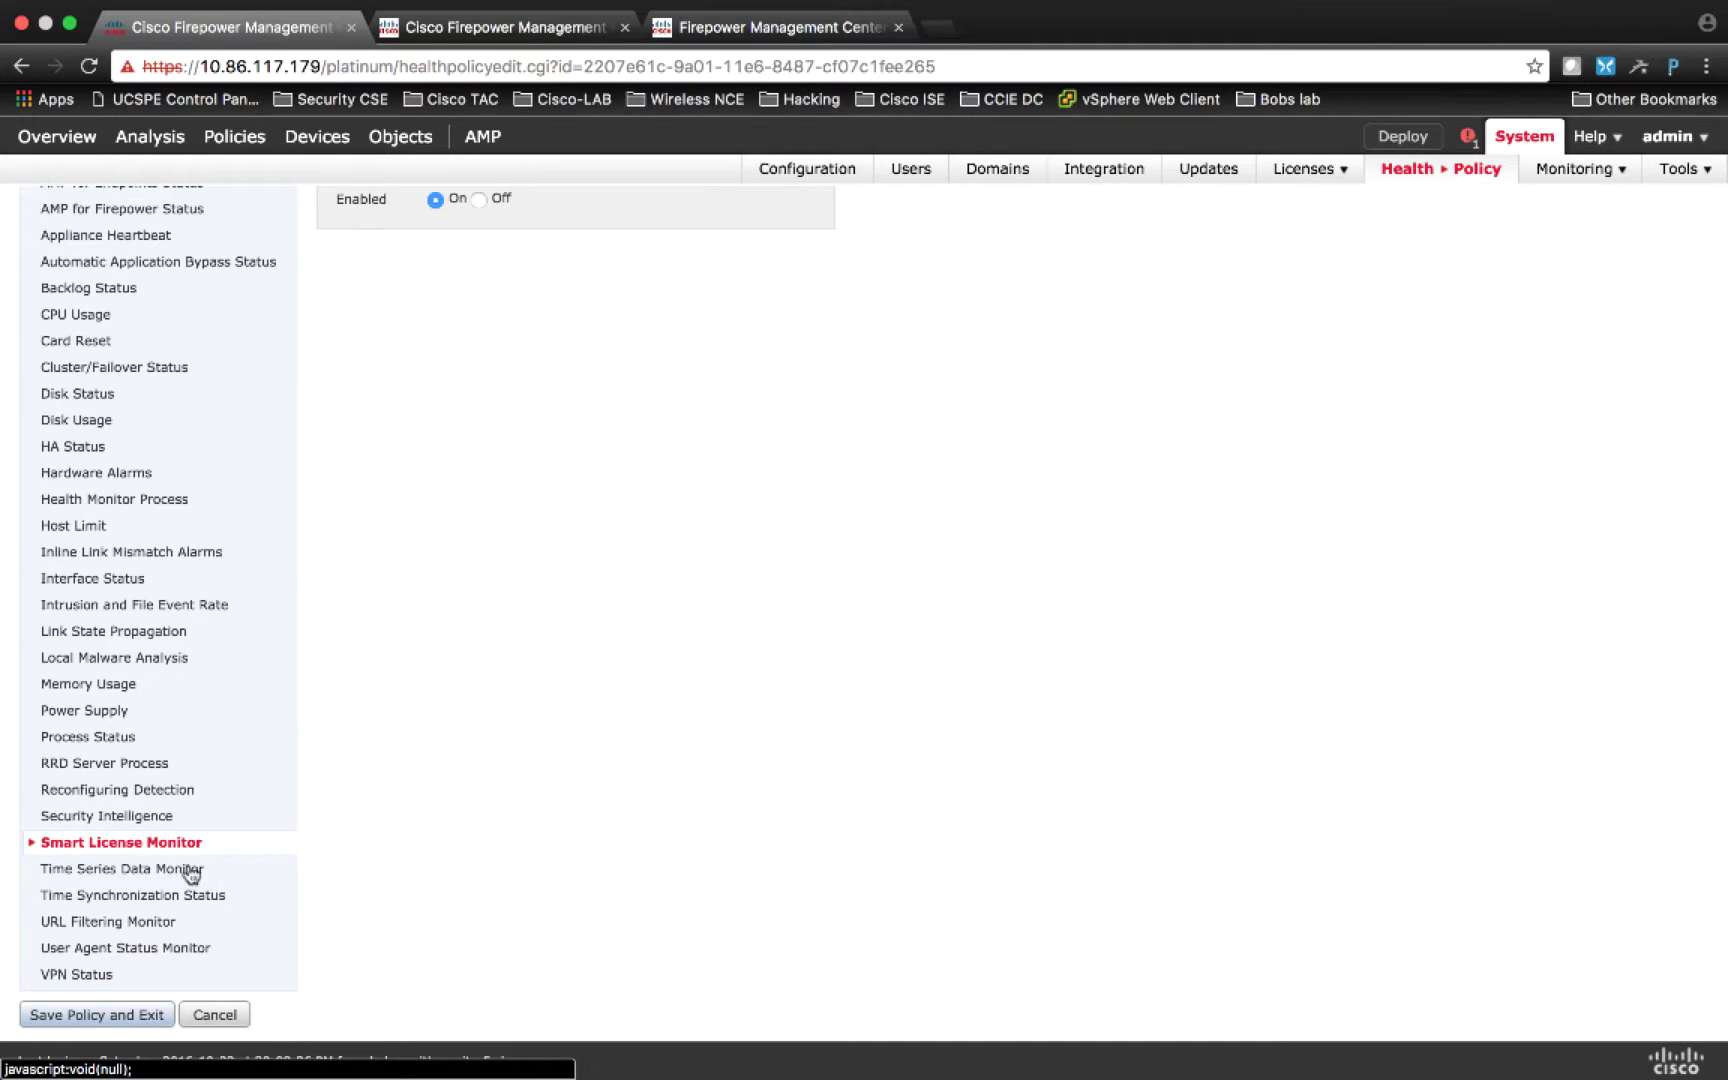
click(166, 949)
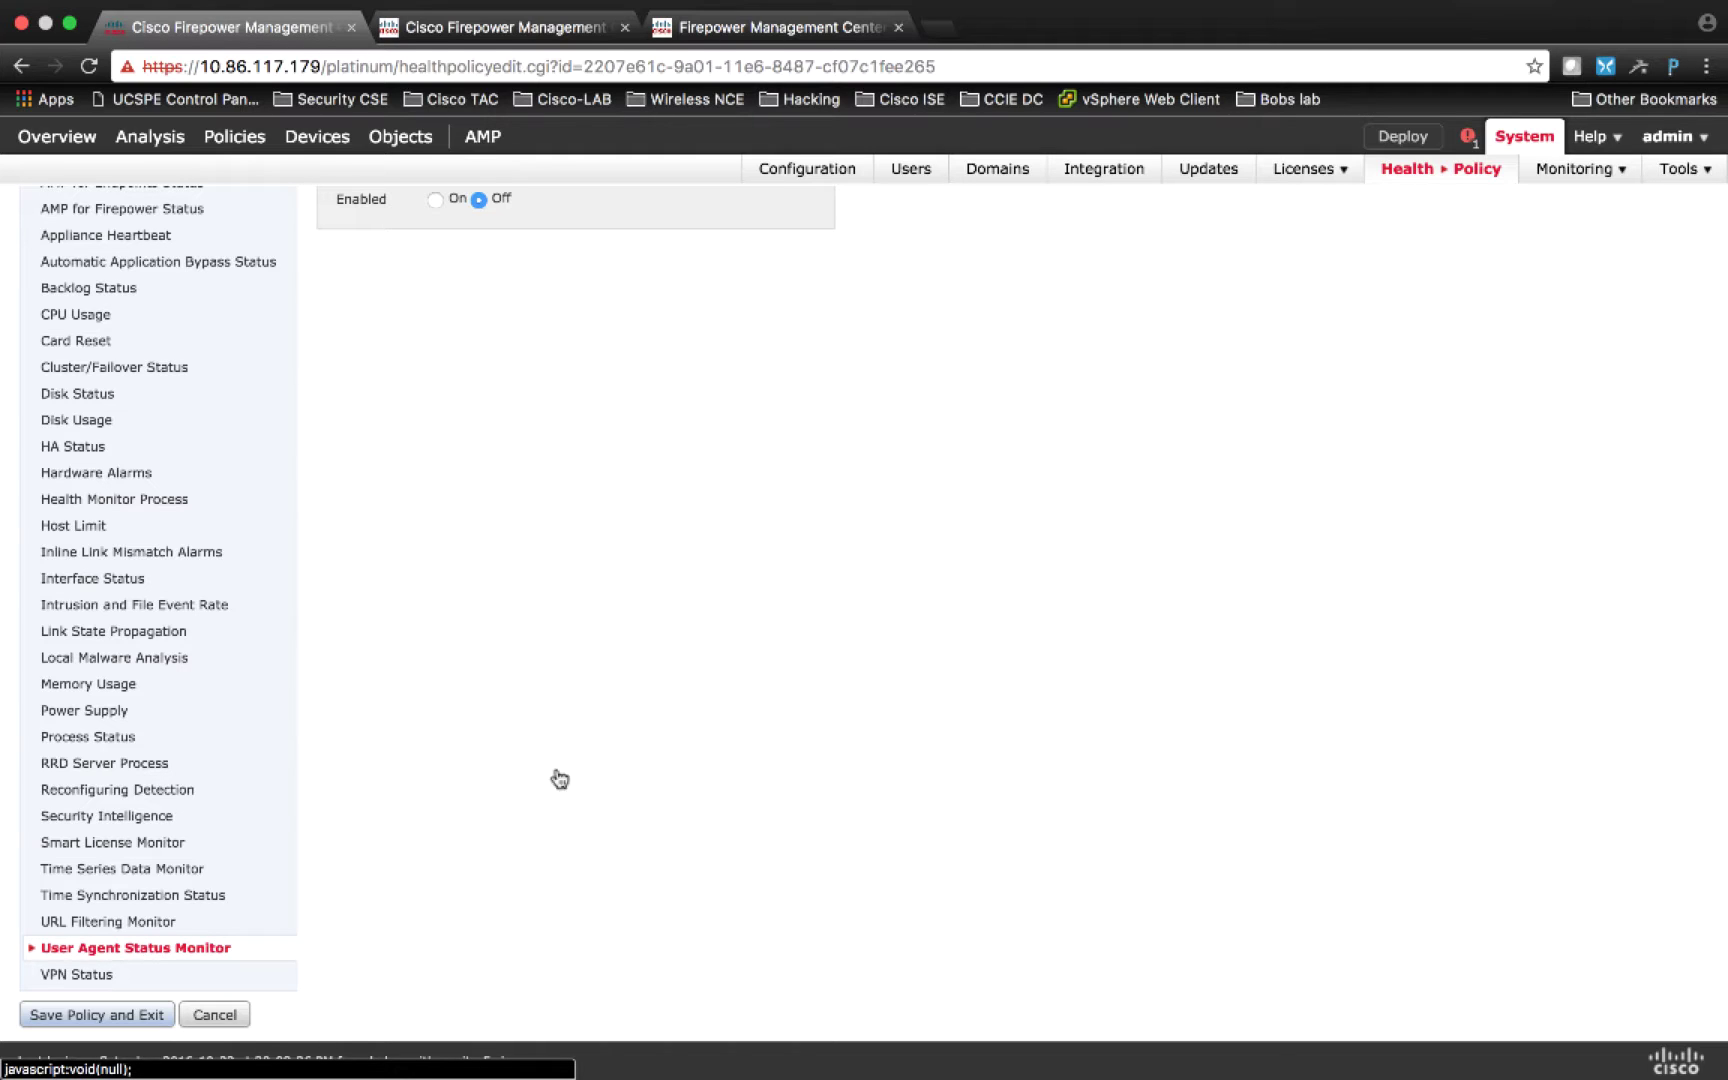
scroll(599, 658, up, 2)
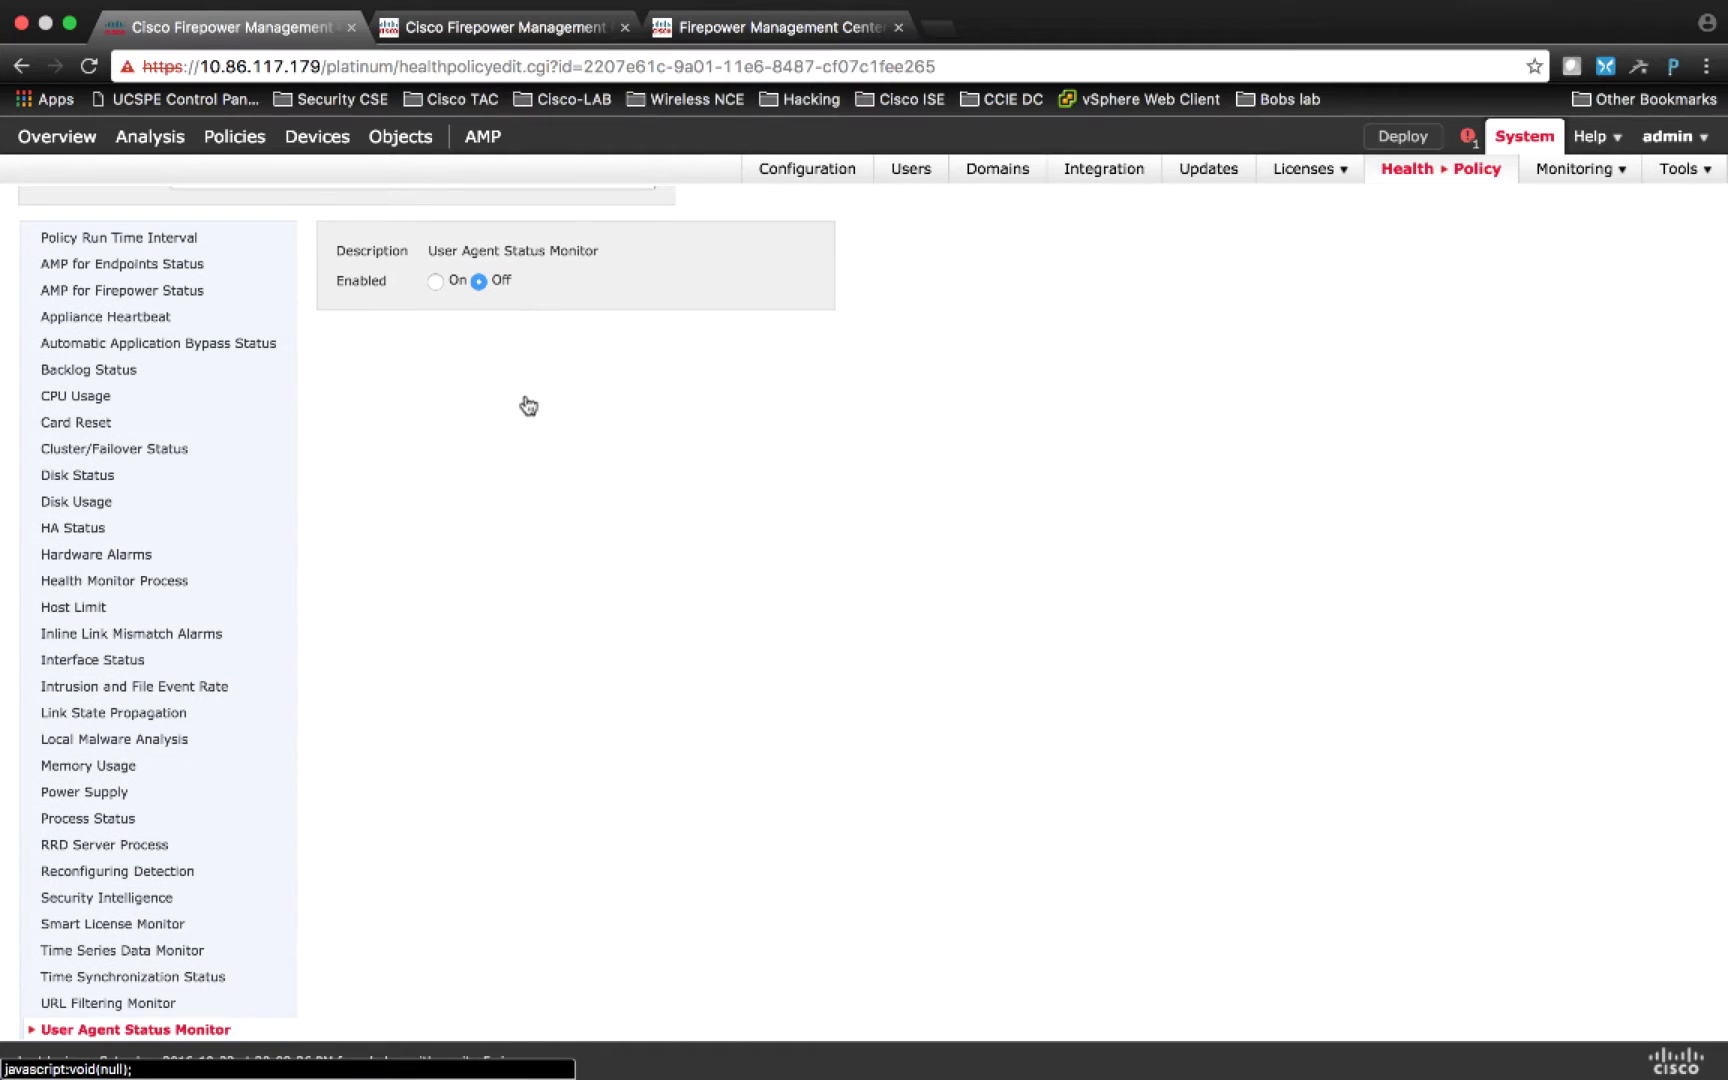
scroll(522, 420, down, 1)
scroll(523, 422, down, 3)
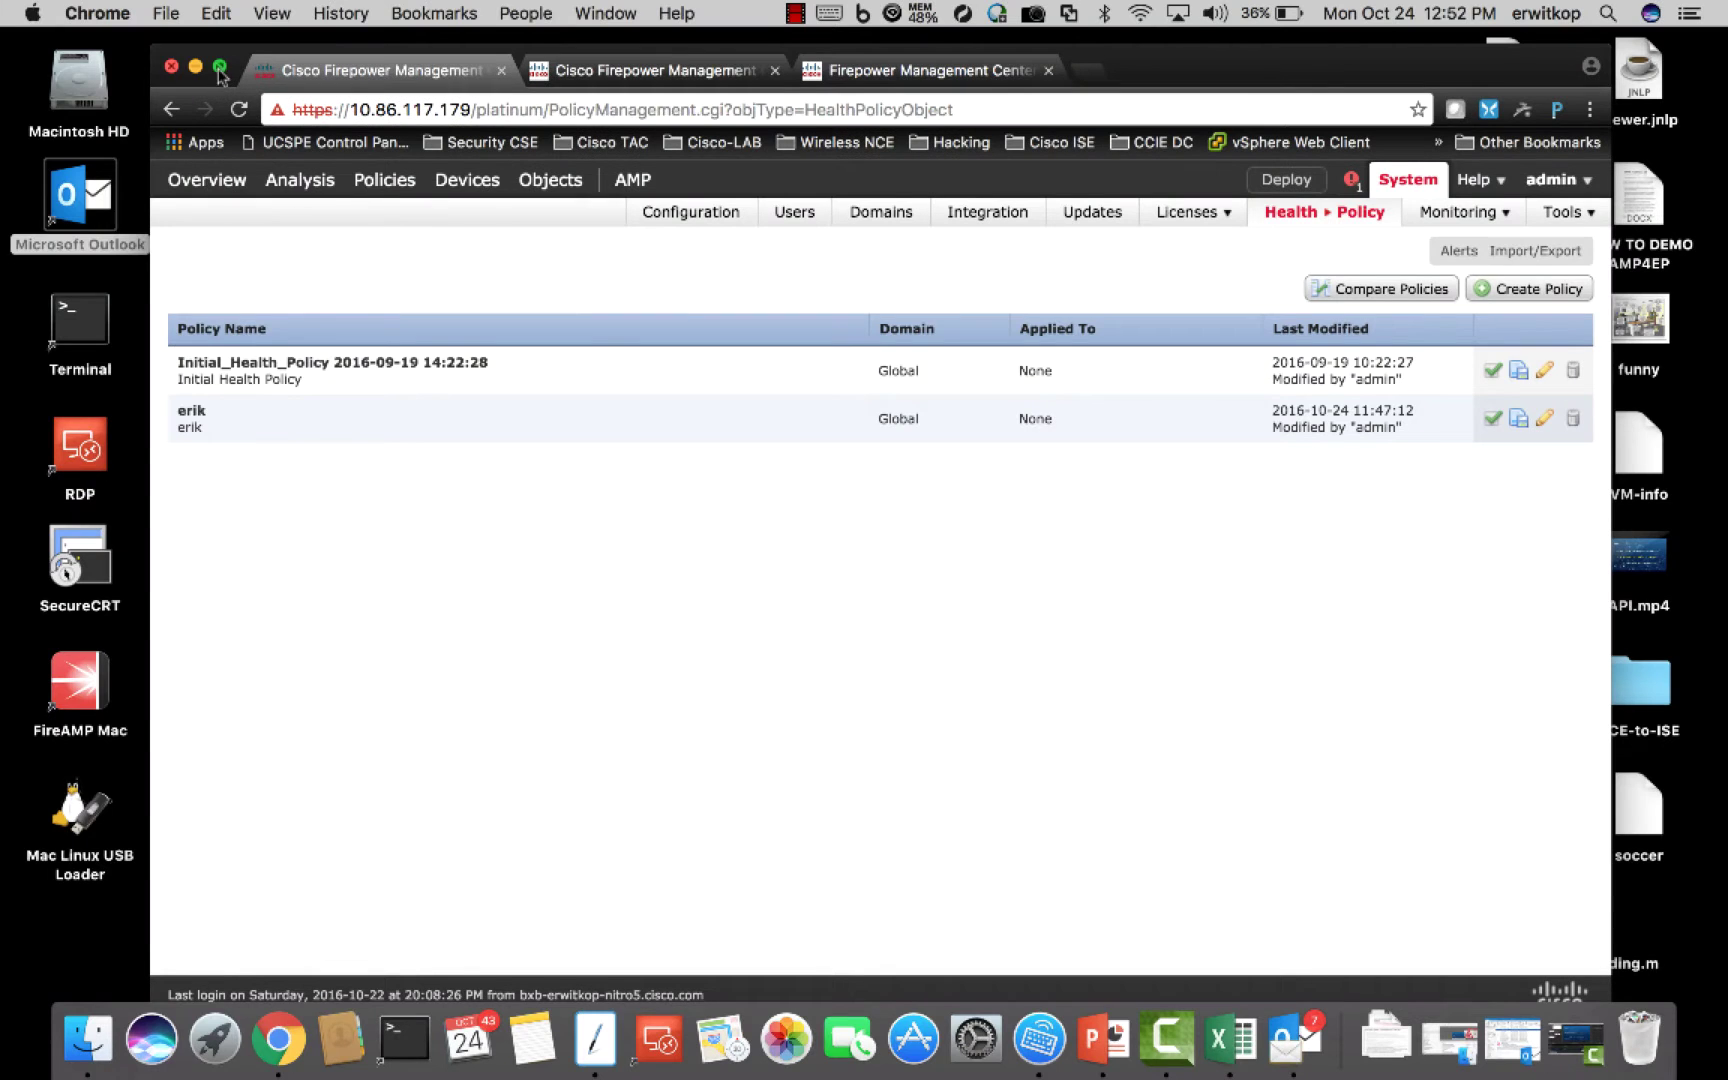
Step: Make the browser full screen and bring up the Health pages dropdown
click(220, 77)
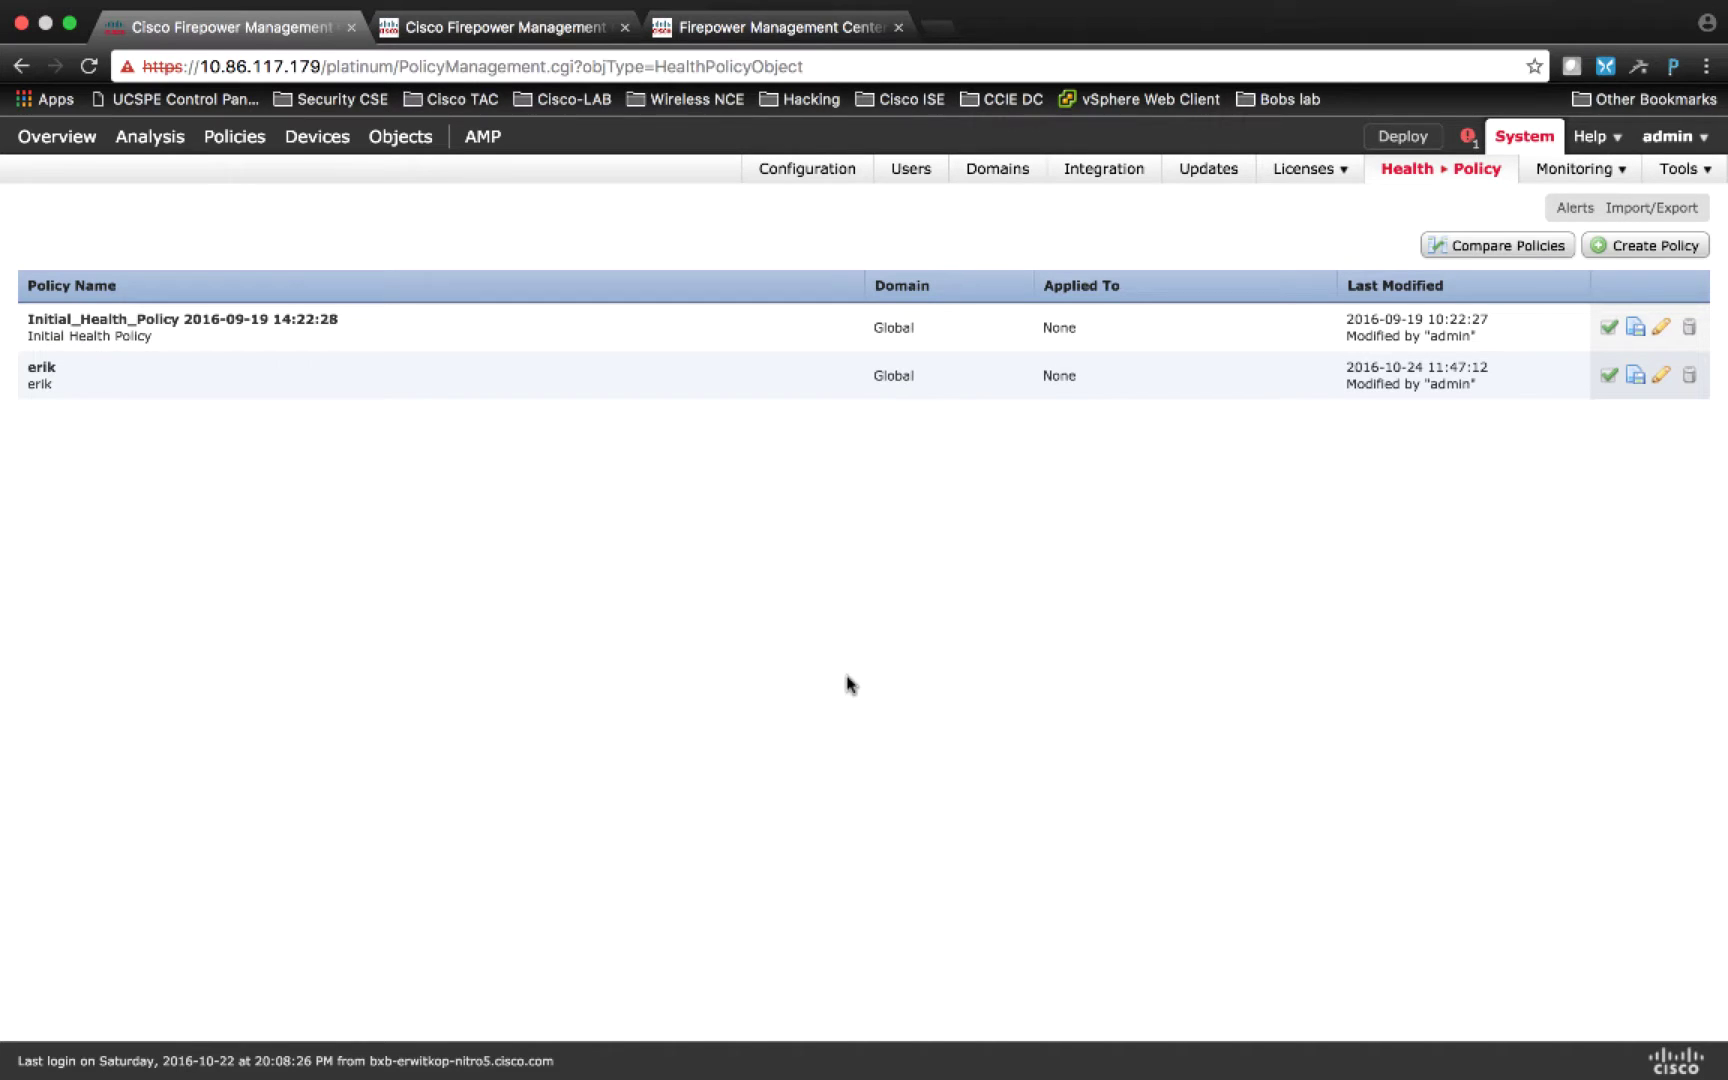
click(1417, 182)
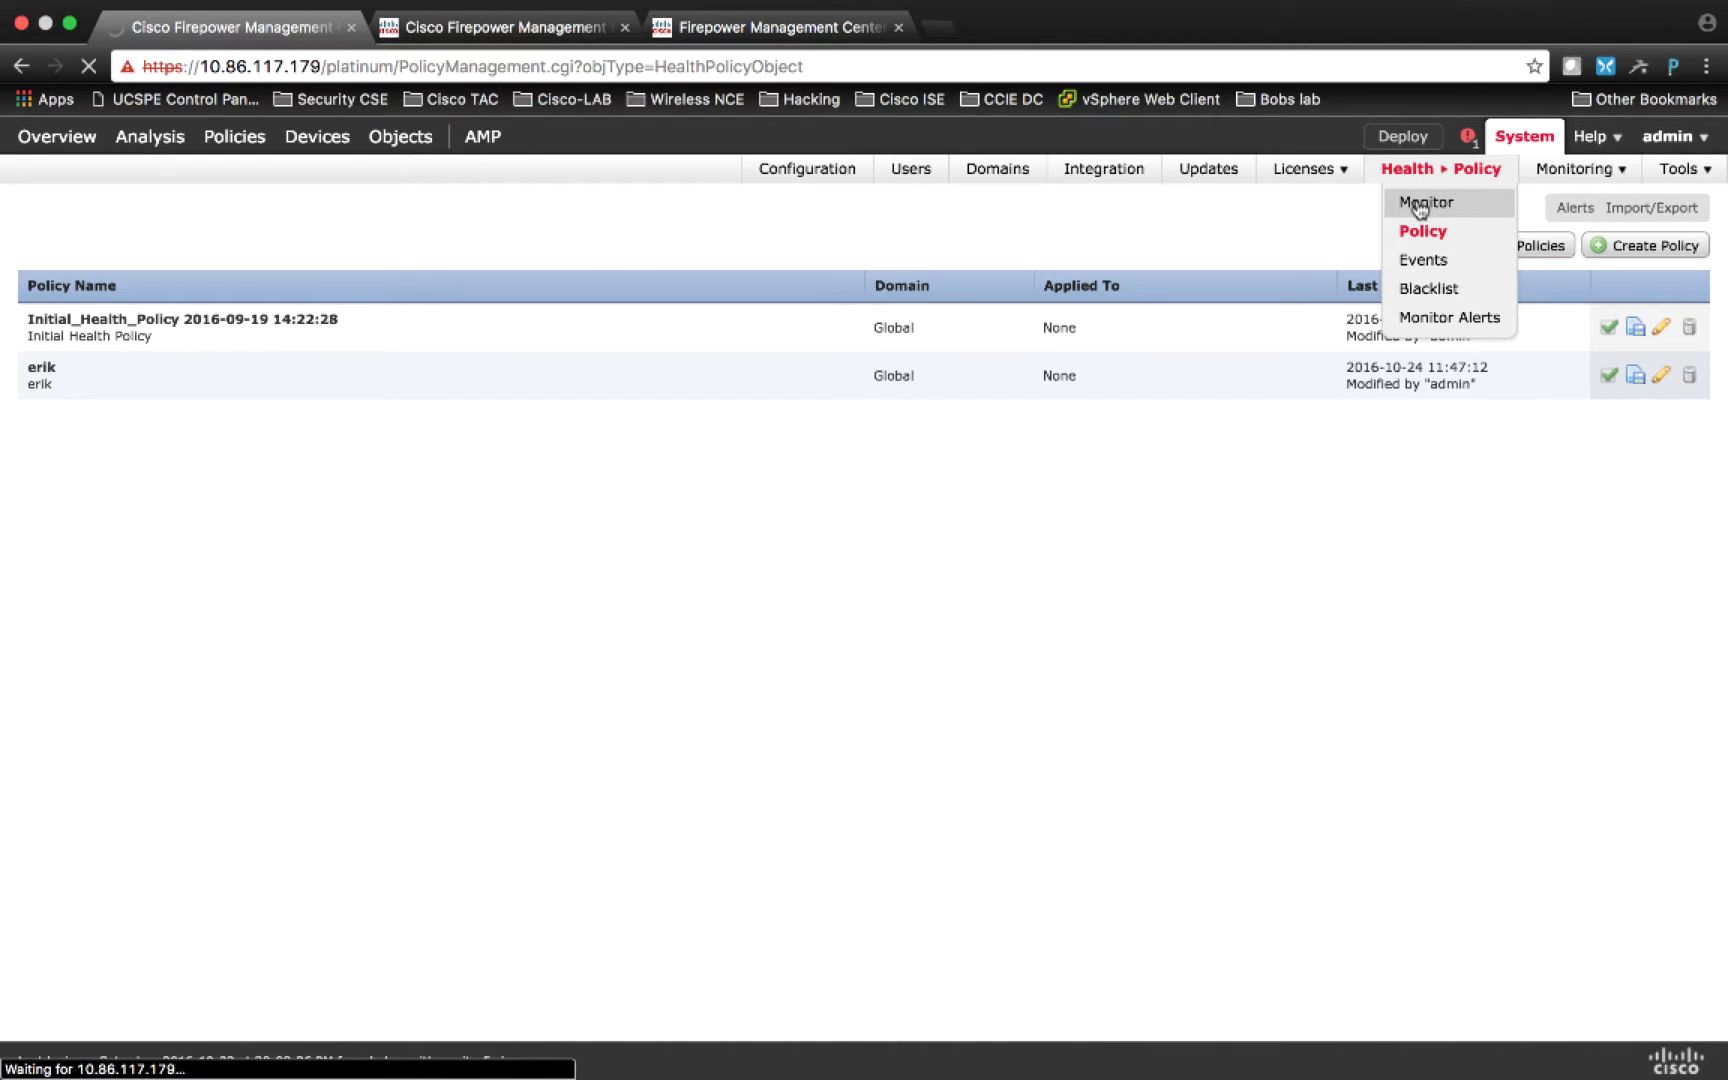
Step: Go to the Health Monitor status summary
click(1422, 203)
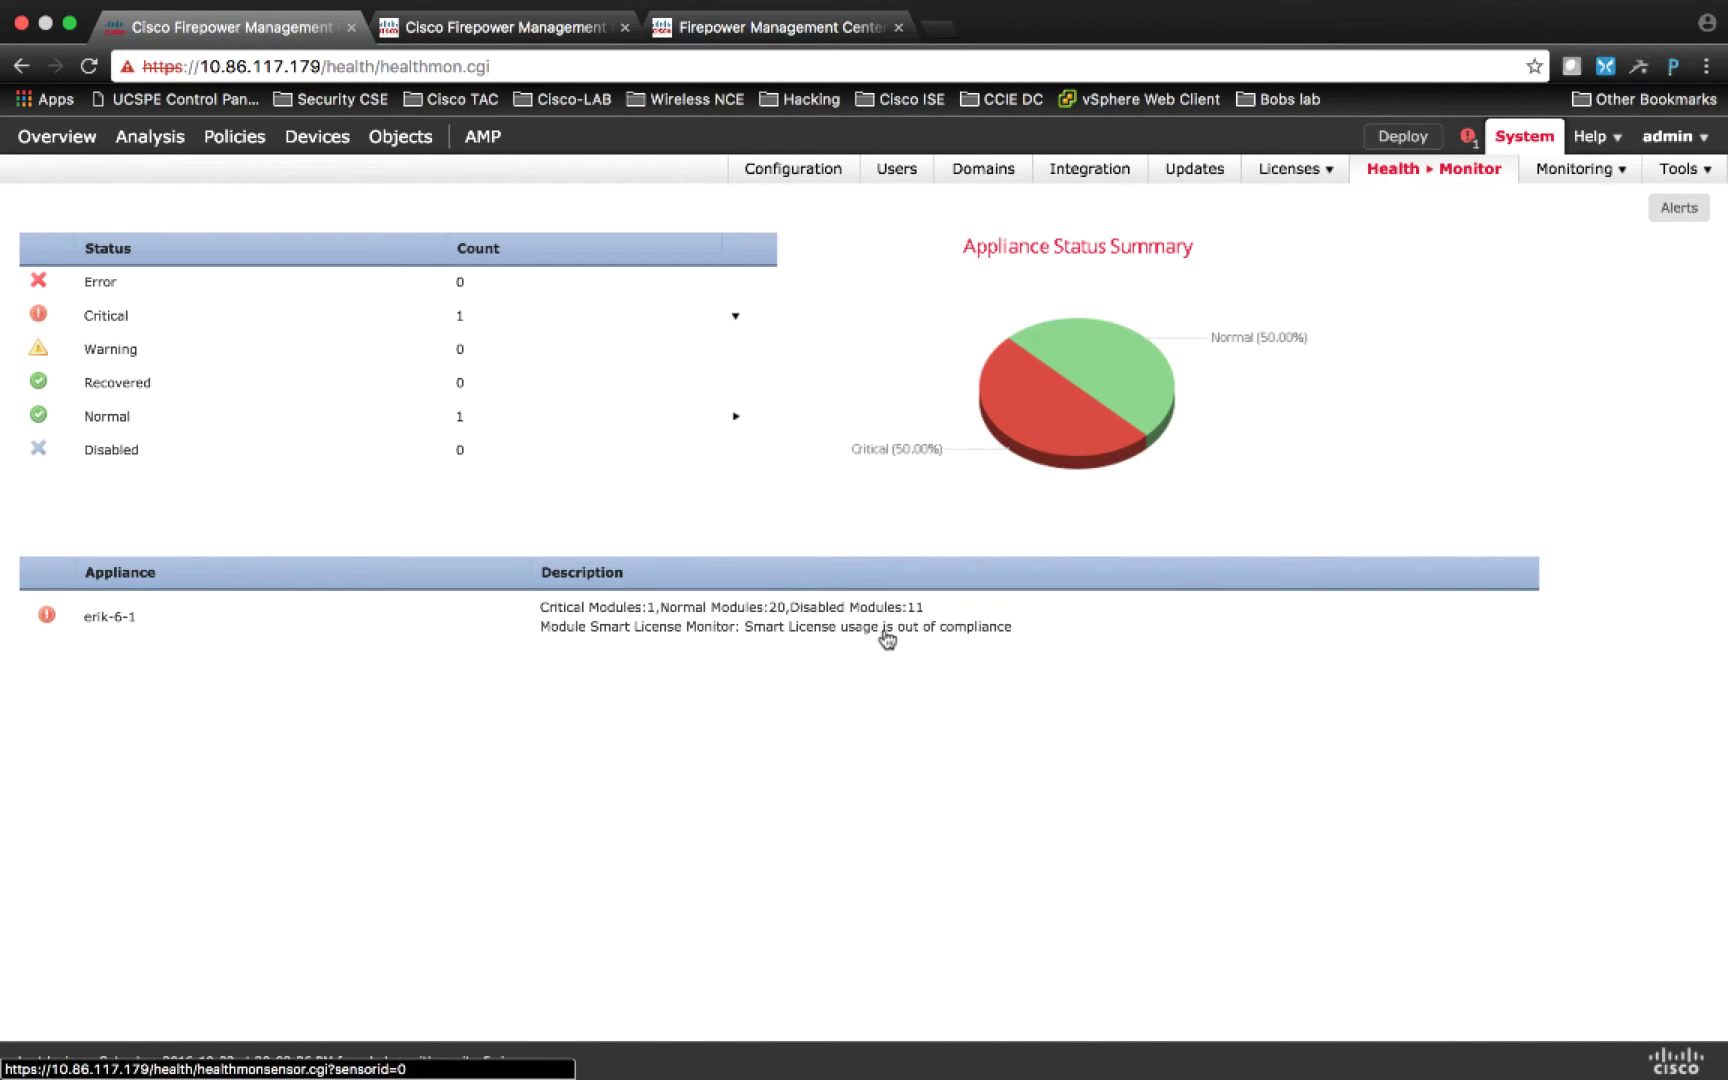
Step: Open the Health Events table for both appliances
mouse_move(1427, 180)
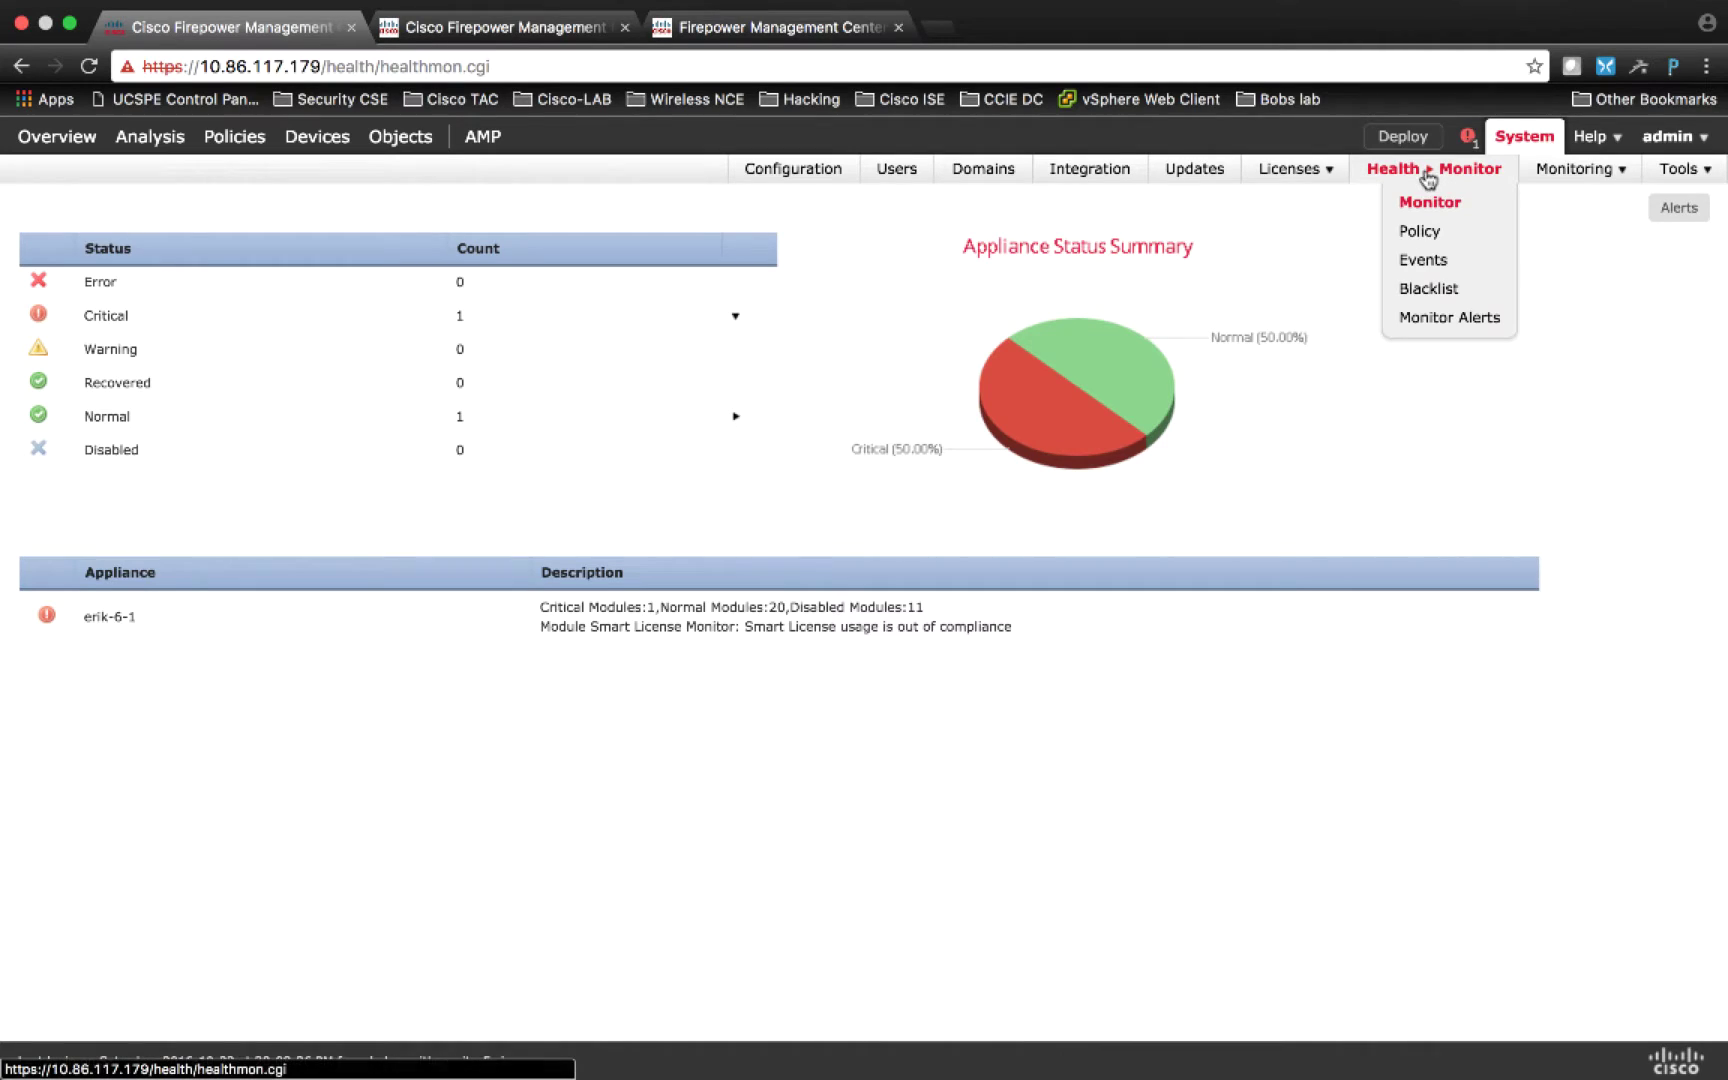
click(1425, 264)
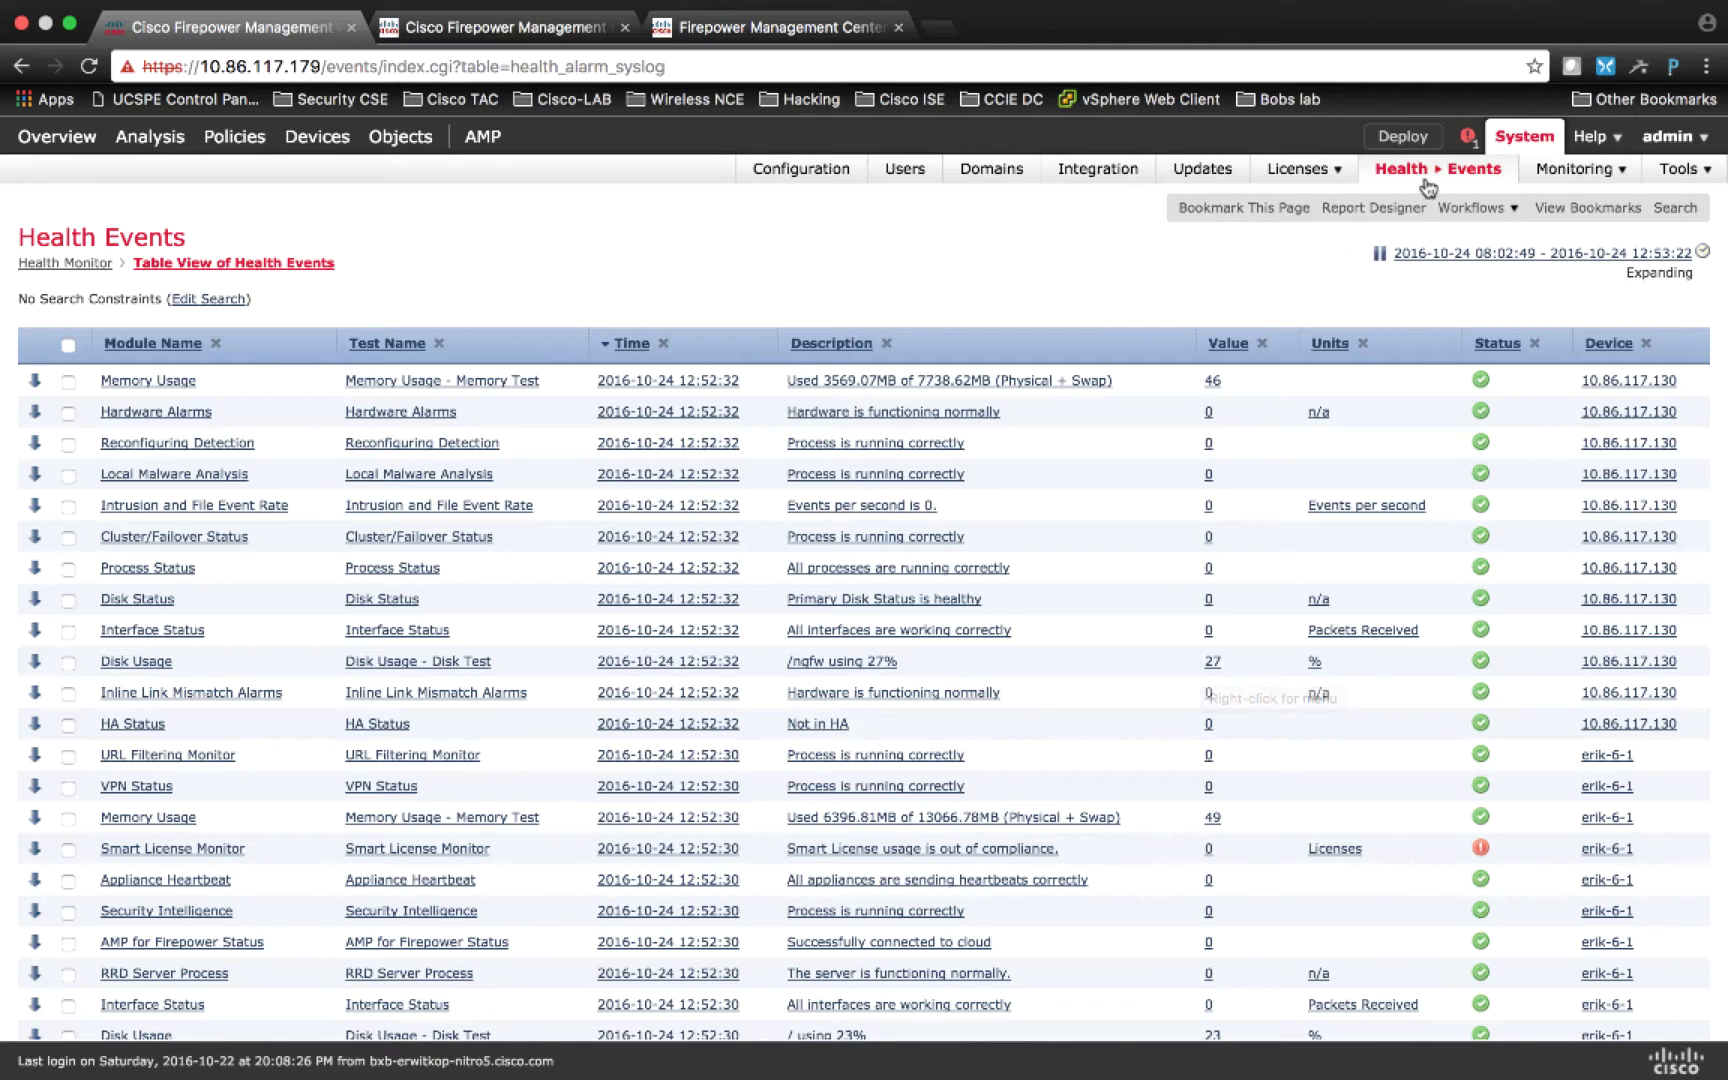
Step: On the Health Blacklist page, blacklist appliance 10.86.117.130, then clear its blacklist
mouse_move(1420, 170)
click(1430, 295)
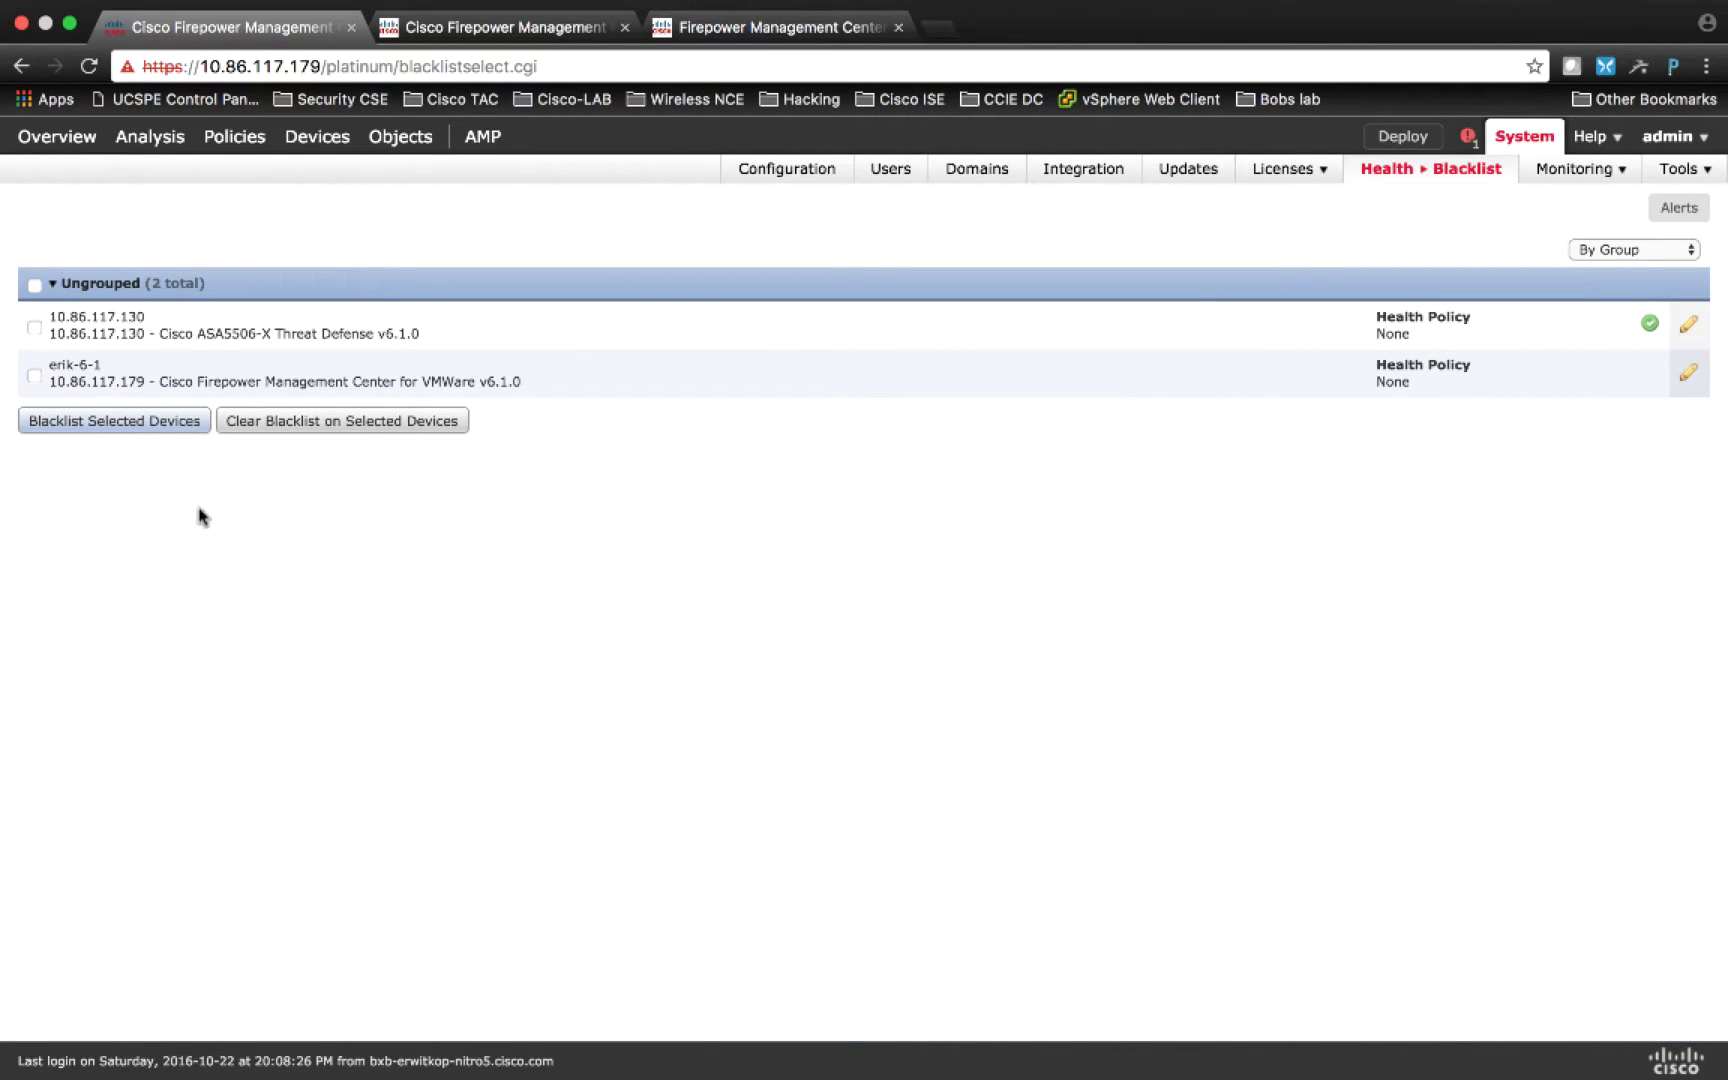
click(34, 327)
click(102, 428)
click(34, 327)
click(381, 432)
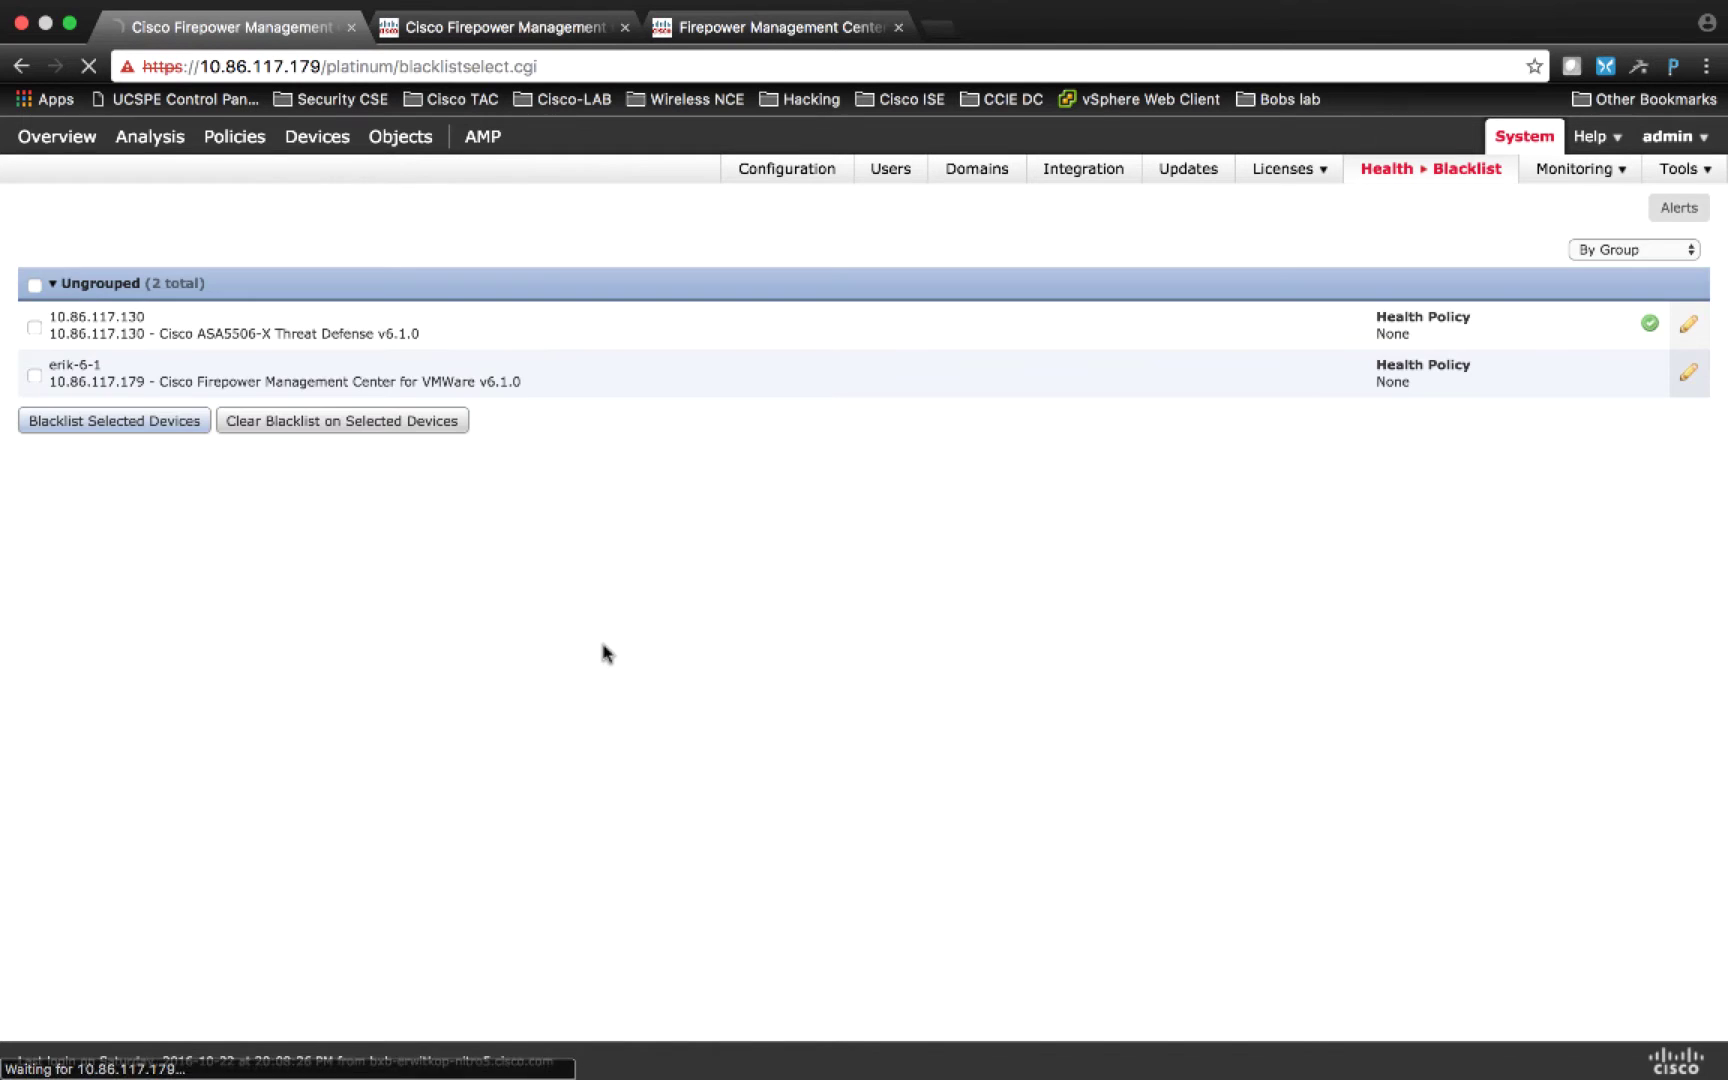
Step: Tick Hardware Alarms in 10.86.117.130's module blacklist, then go back without saving
click(1691, 328)
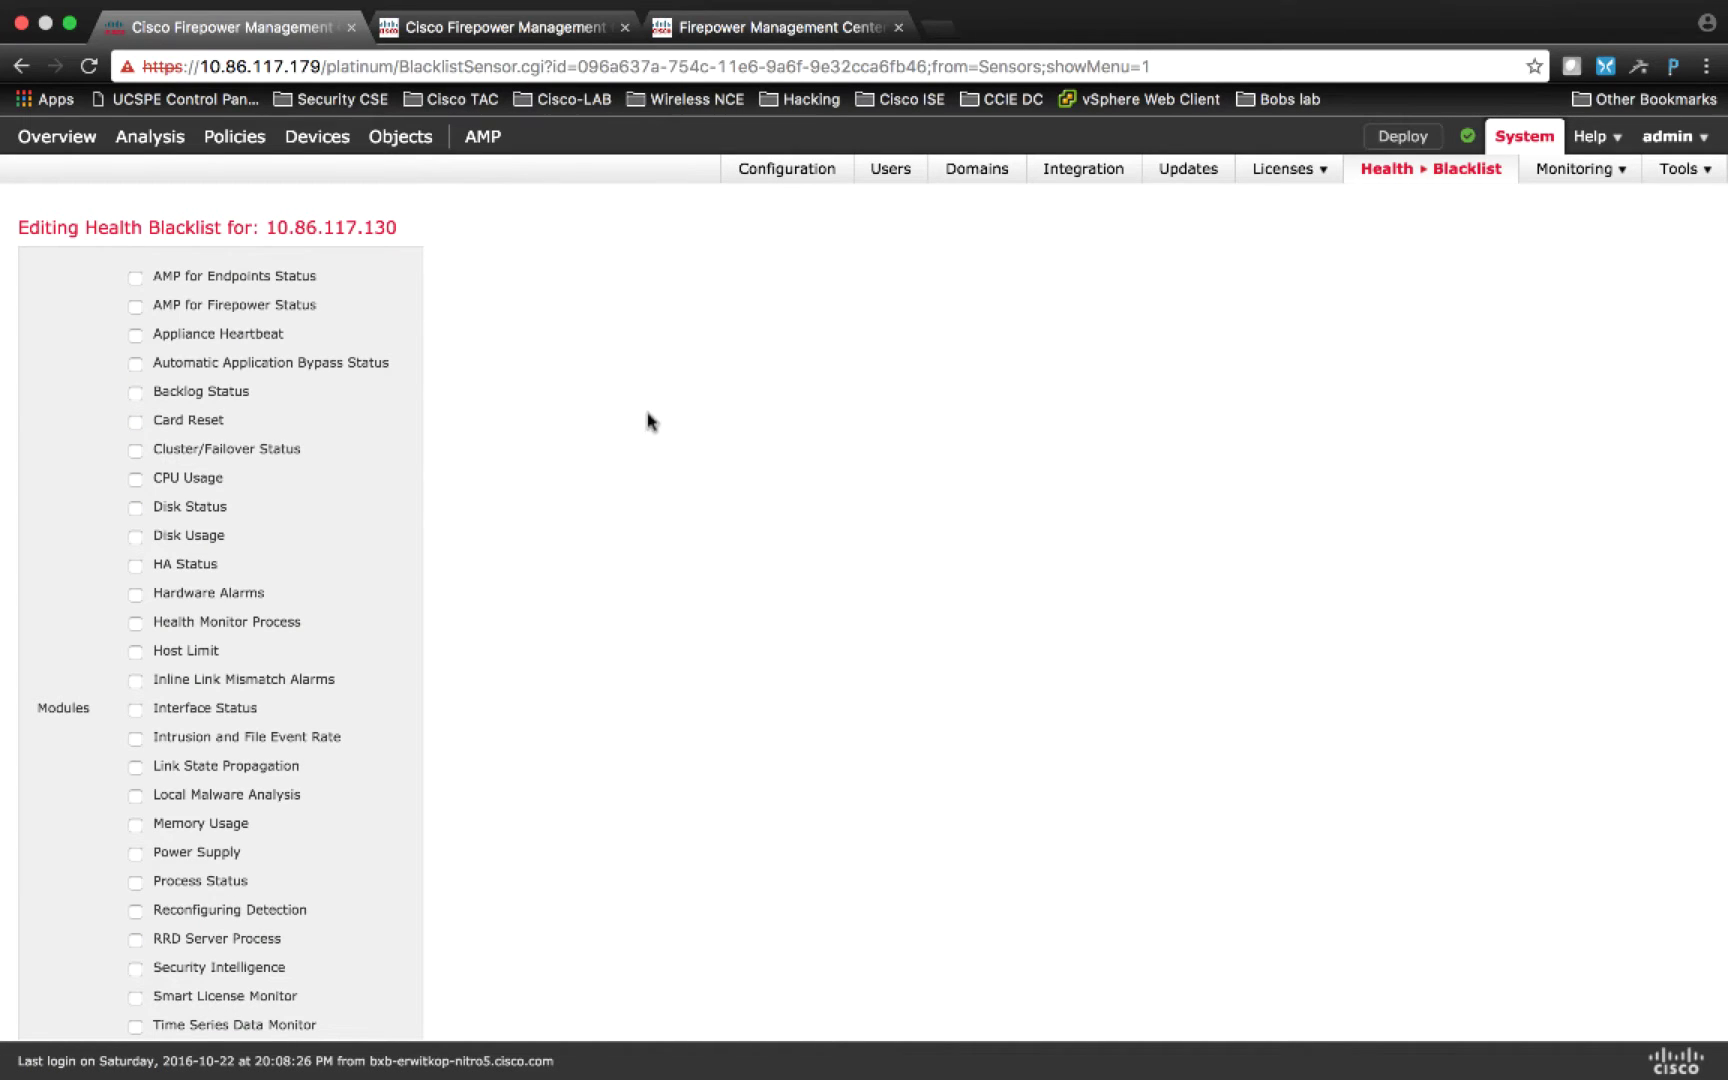
click(135, 596)
scroll(978, 826, down, 5)
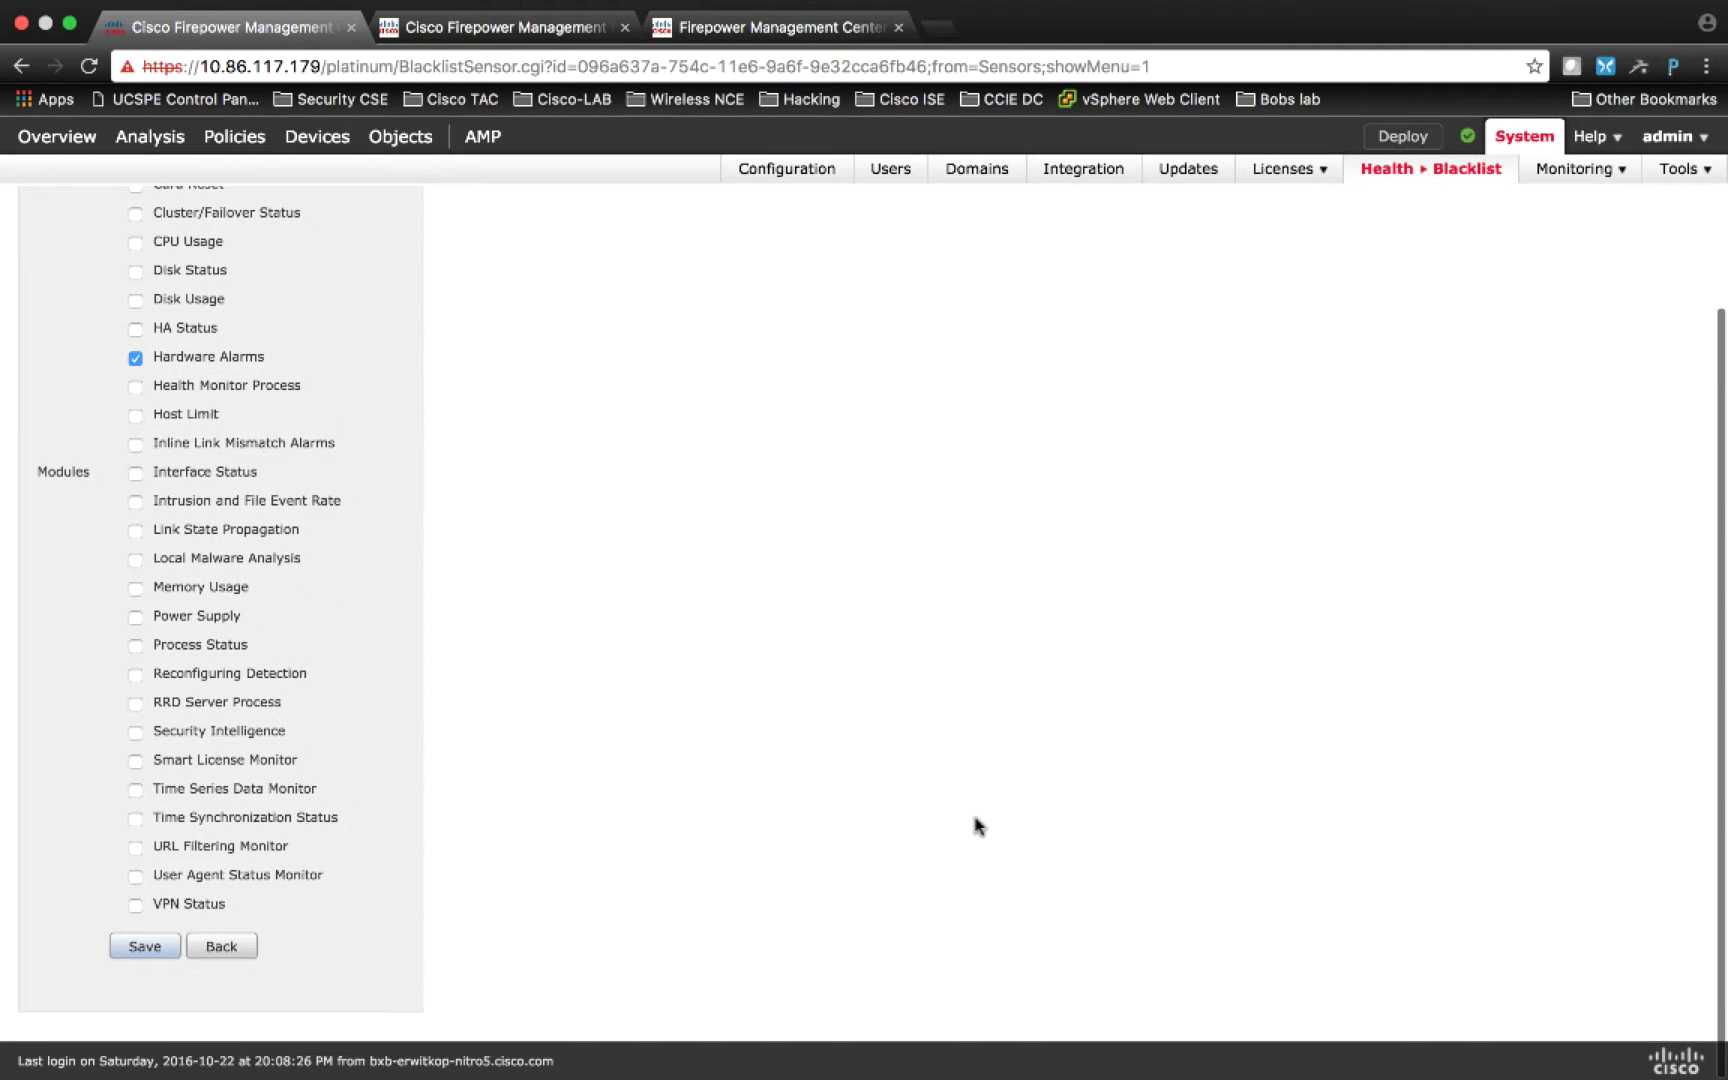
click(236, 949)
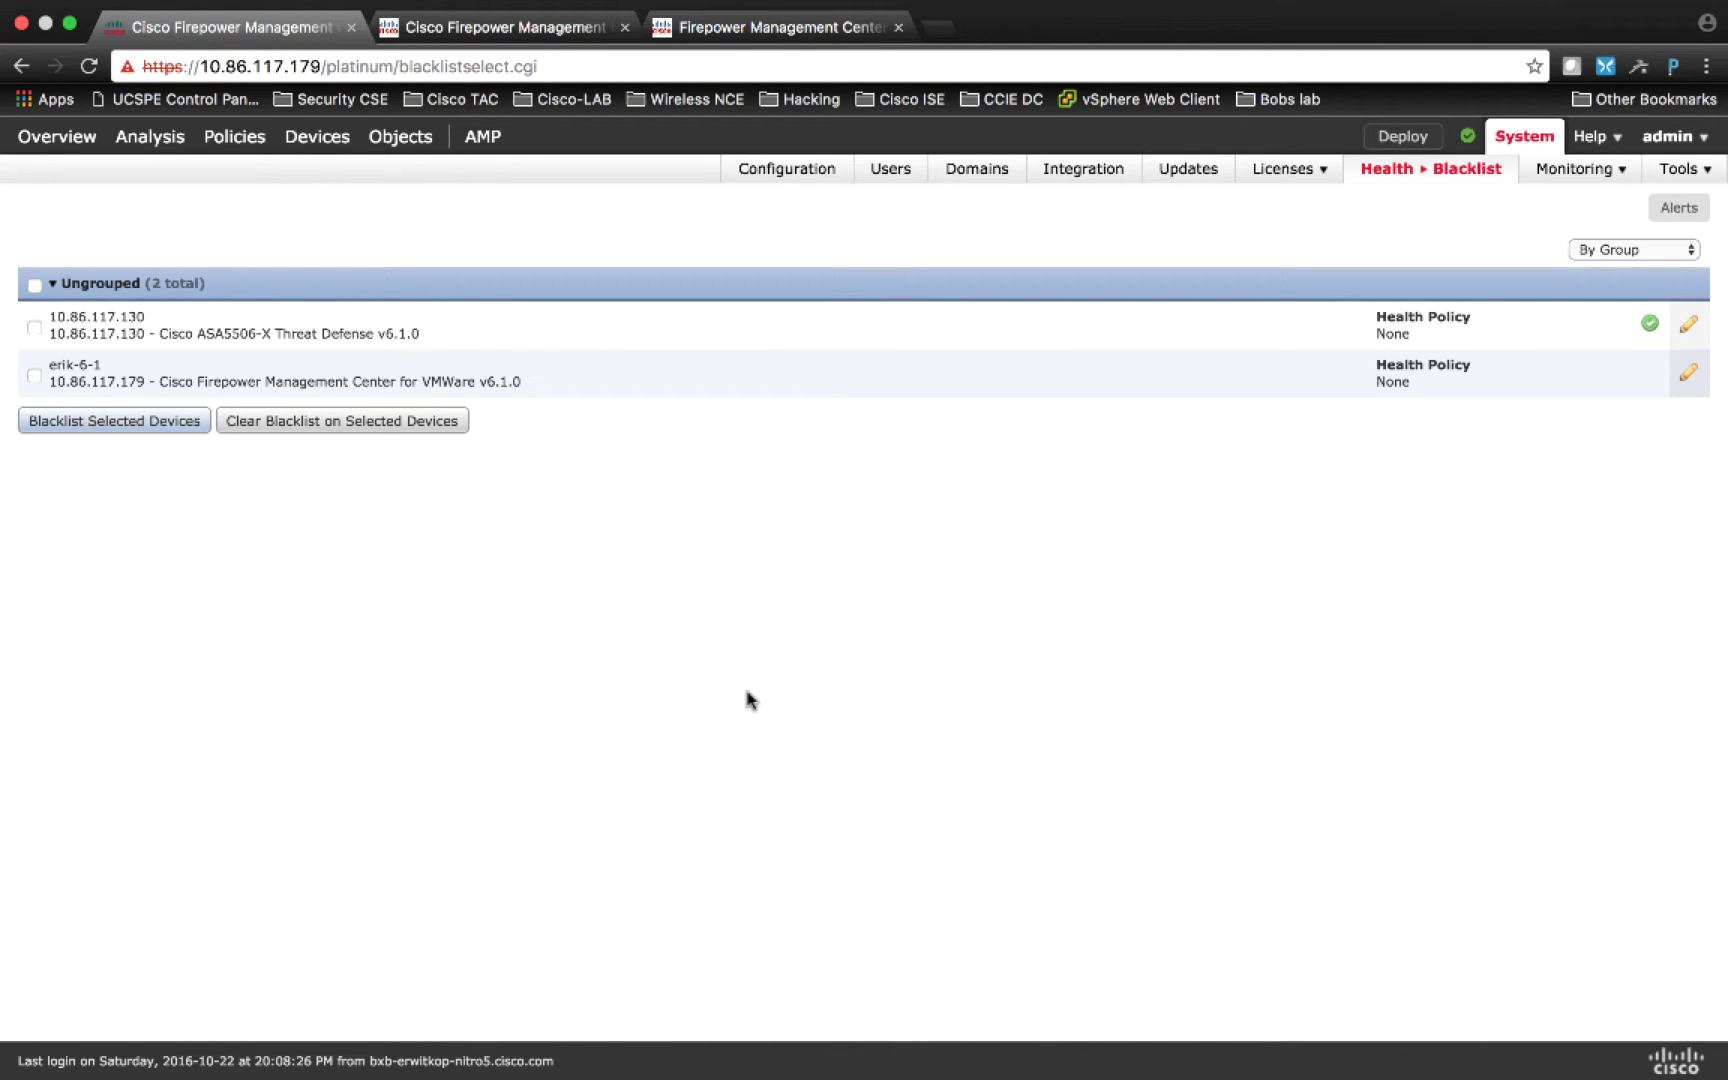
mouse_move(1435, 180)
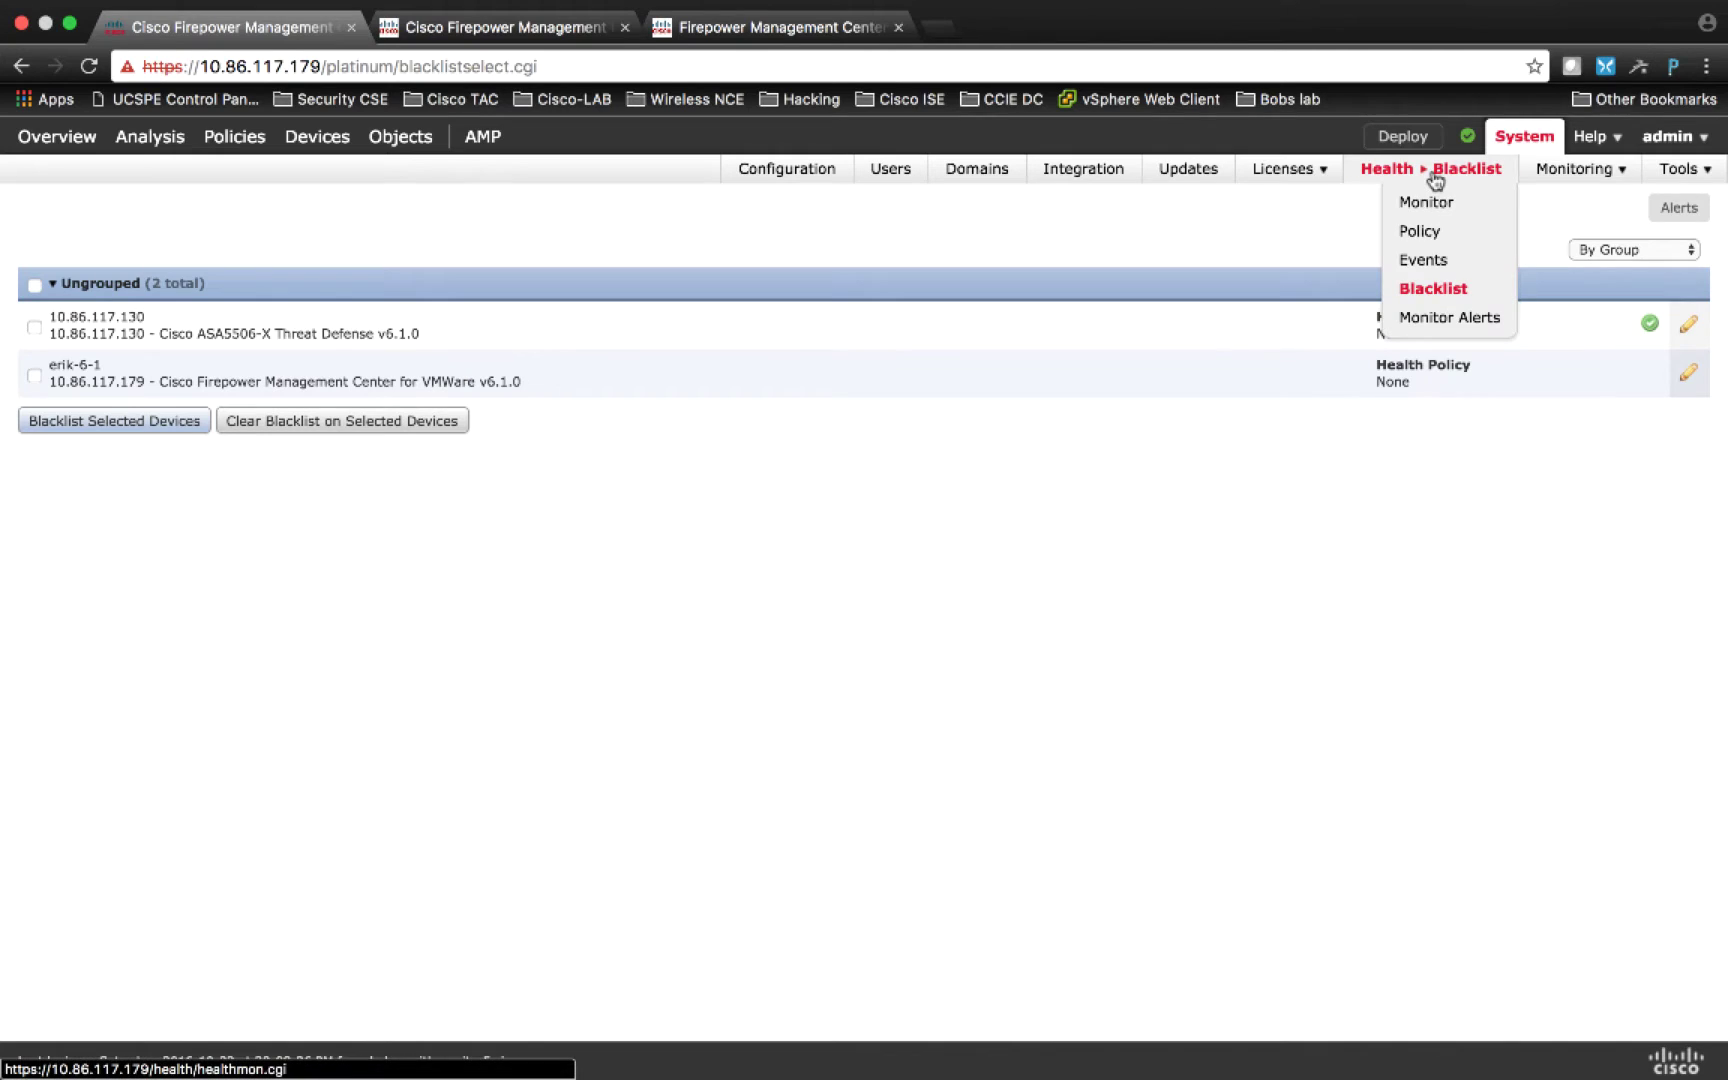
Step: Start a health alert named 'erik' with all five severities and every module AMP through VPN Status
click(1436, 320)
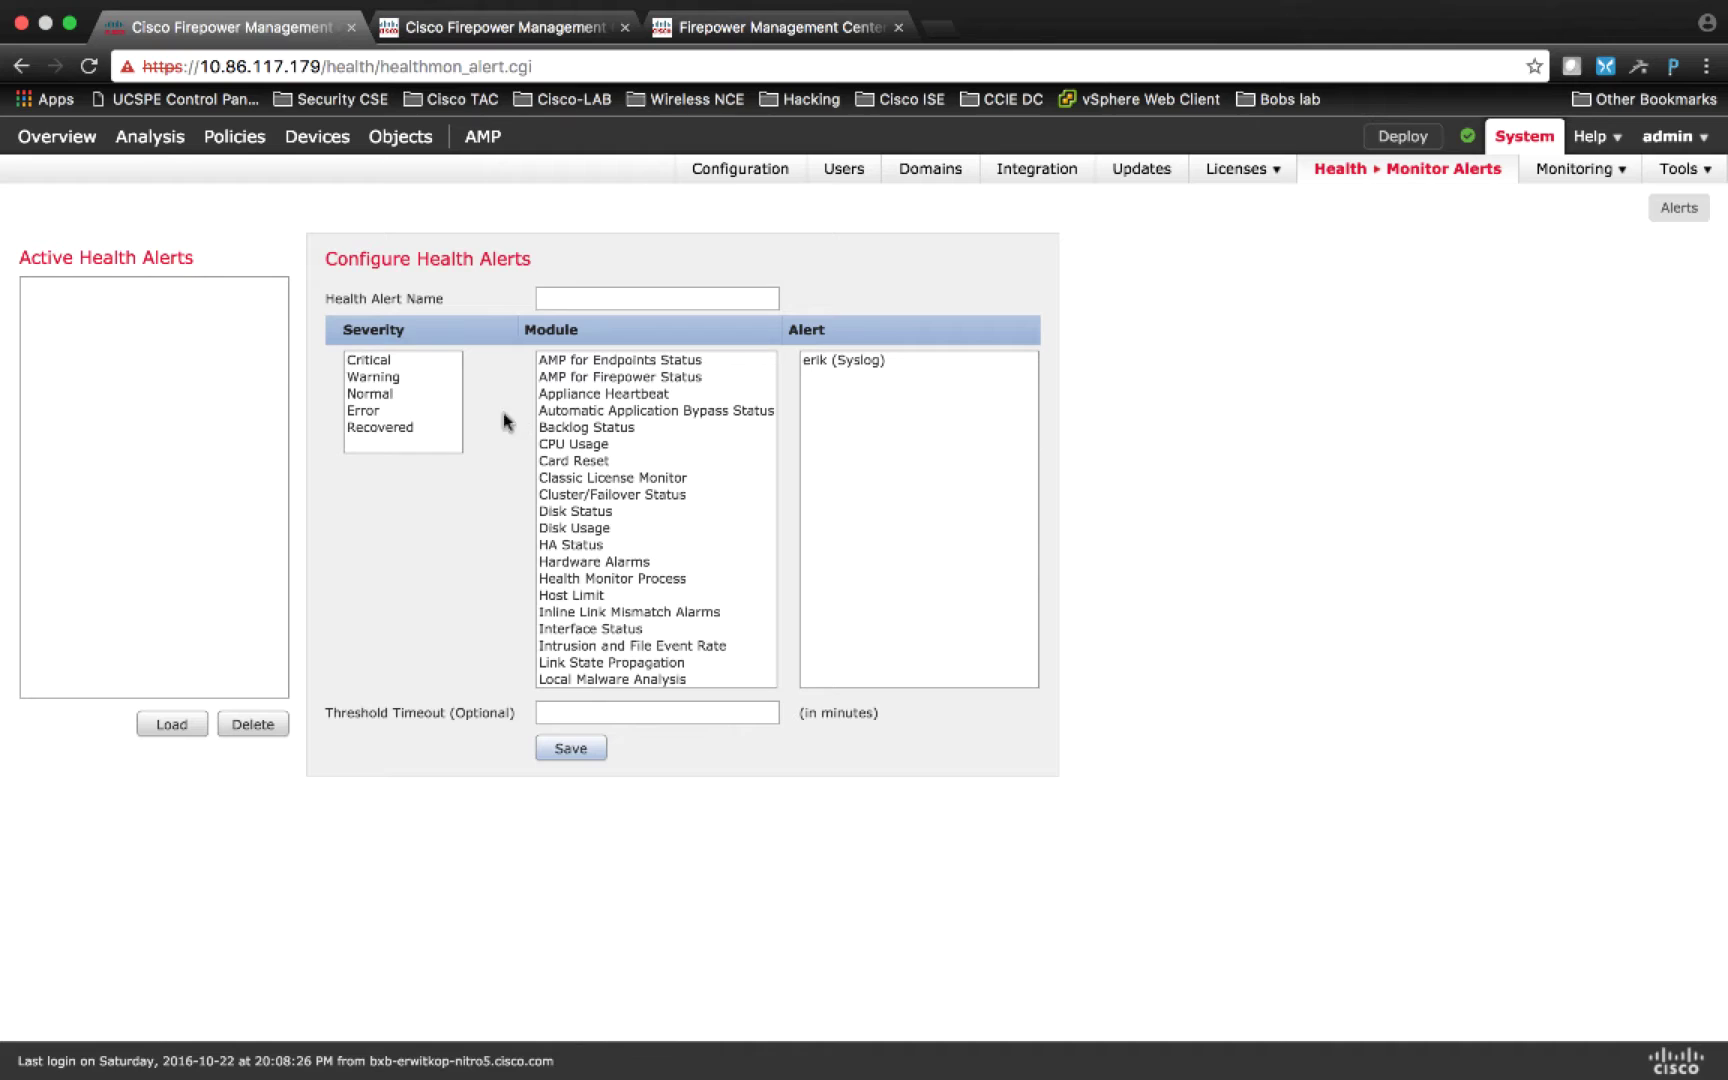
click(360, 358)
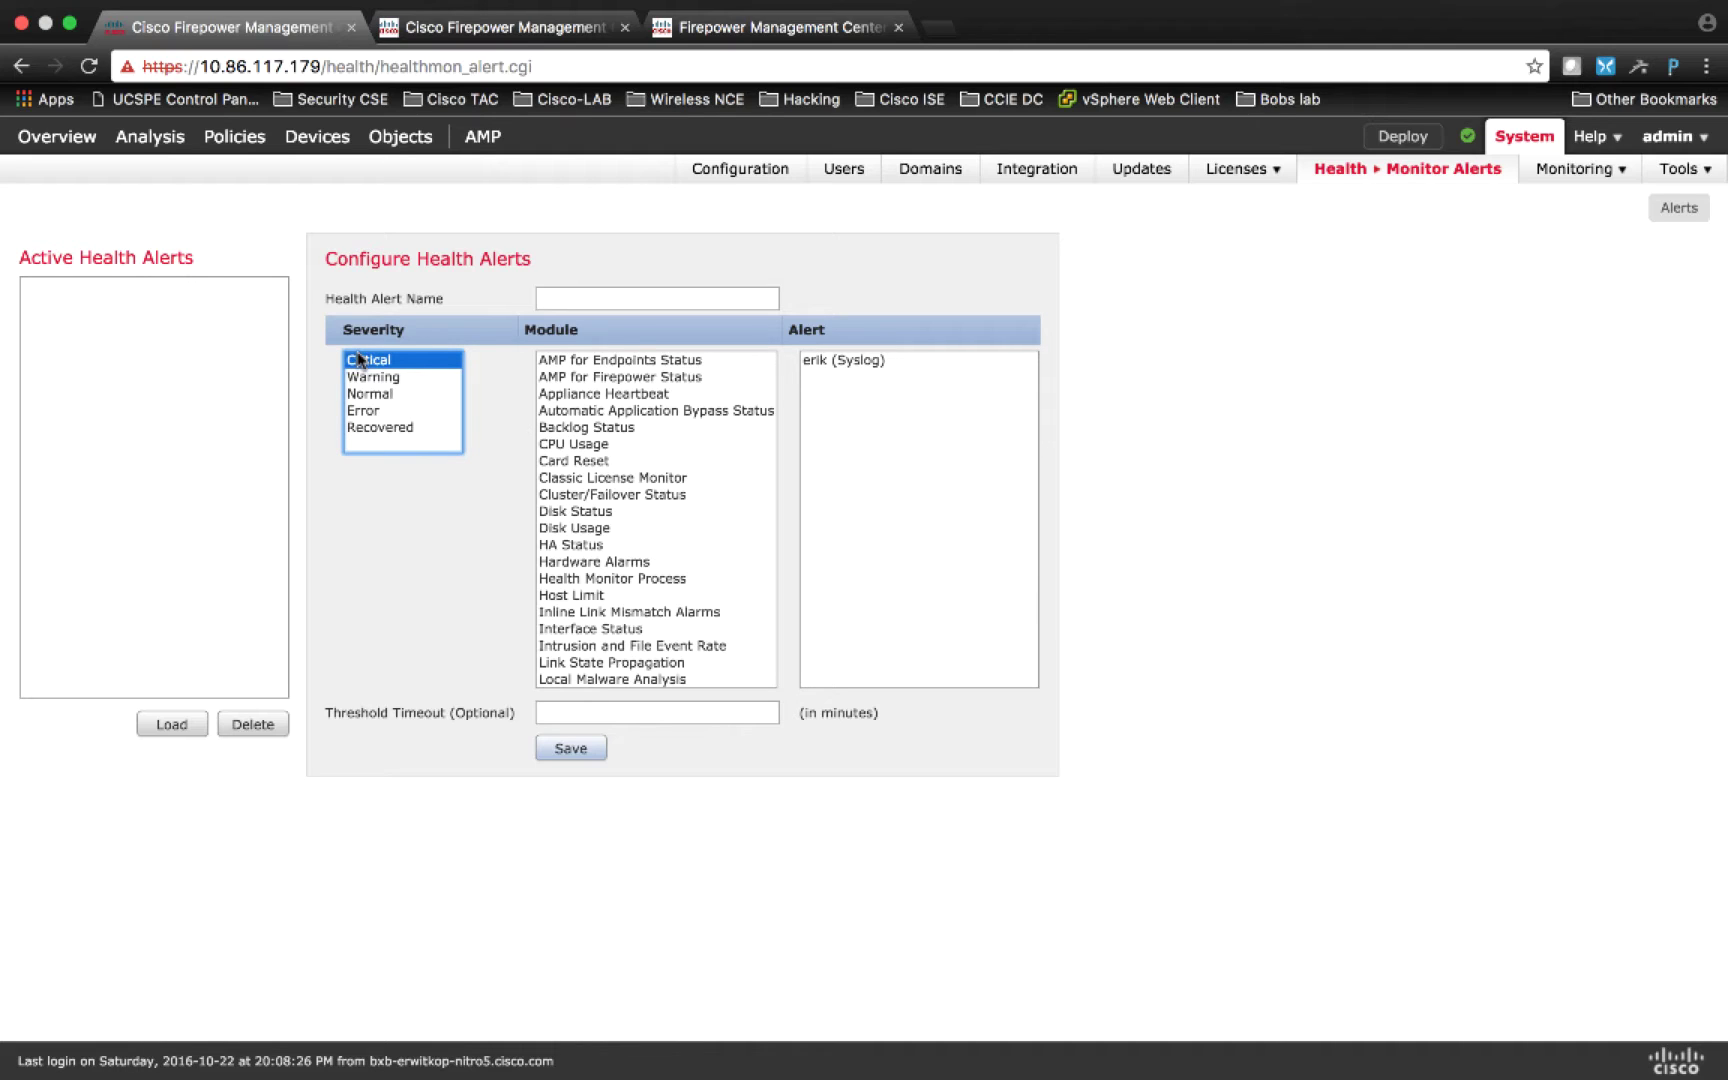
shift+click(377, 427)
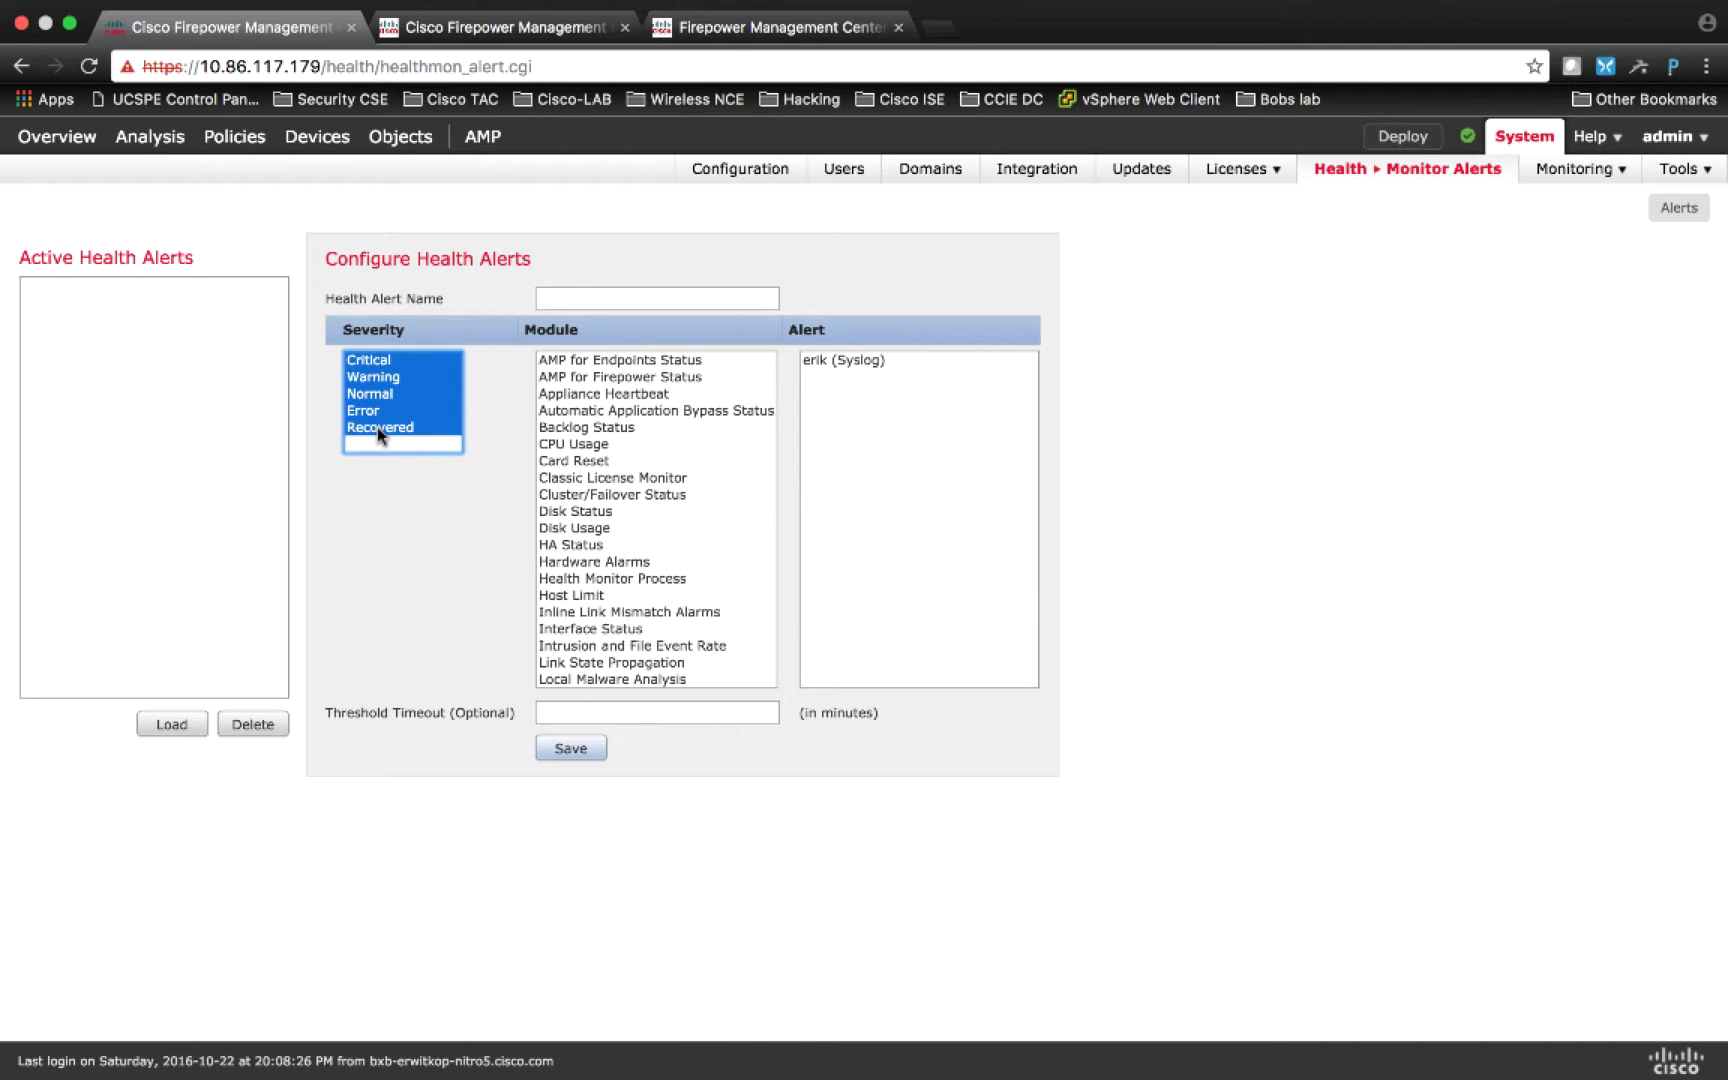
click(593, 362)
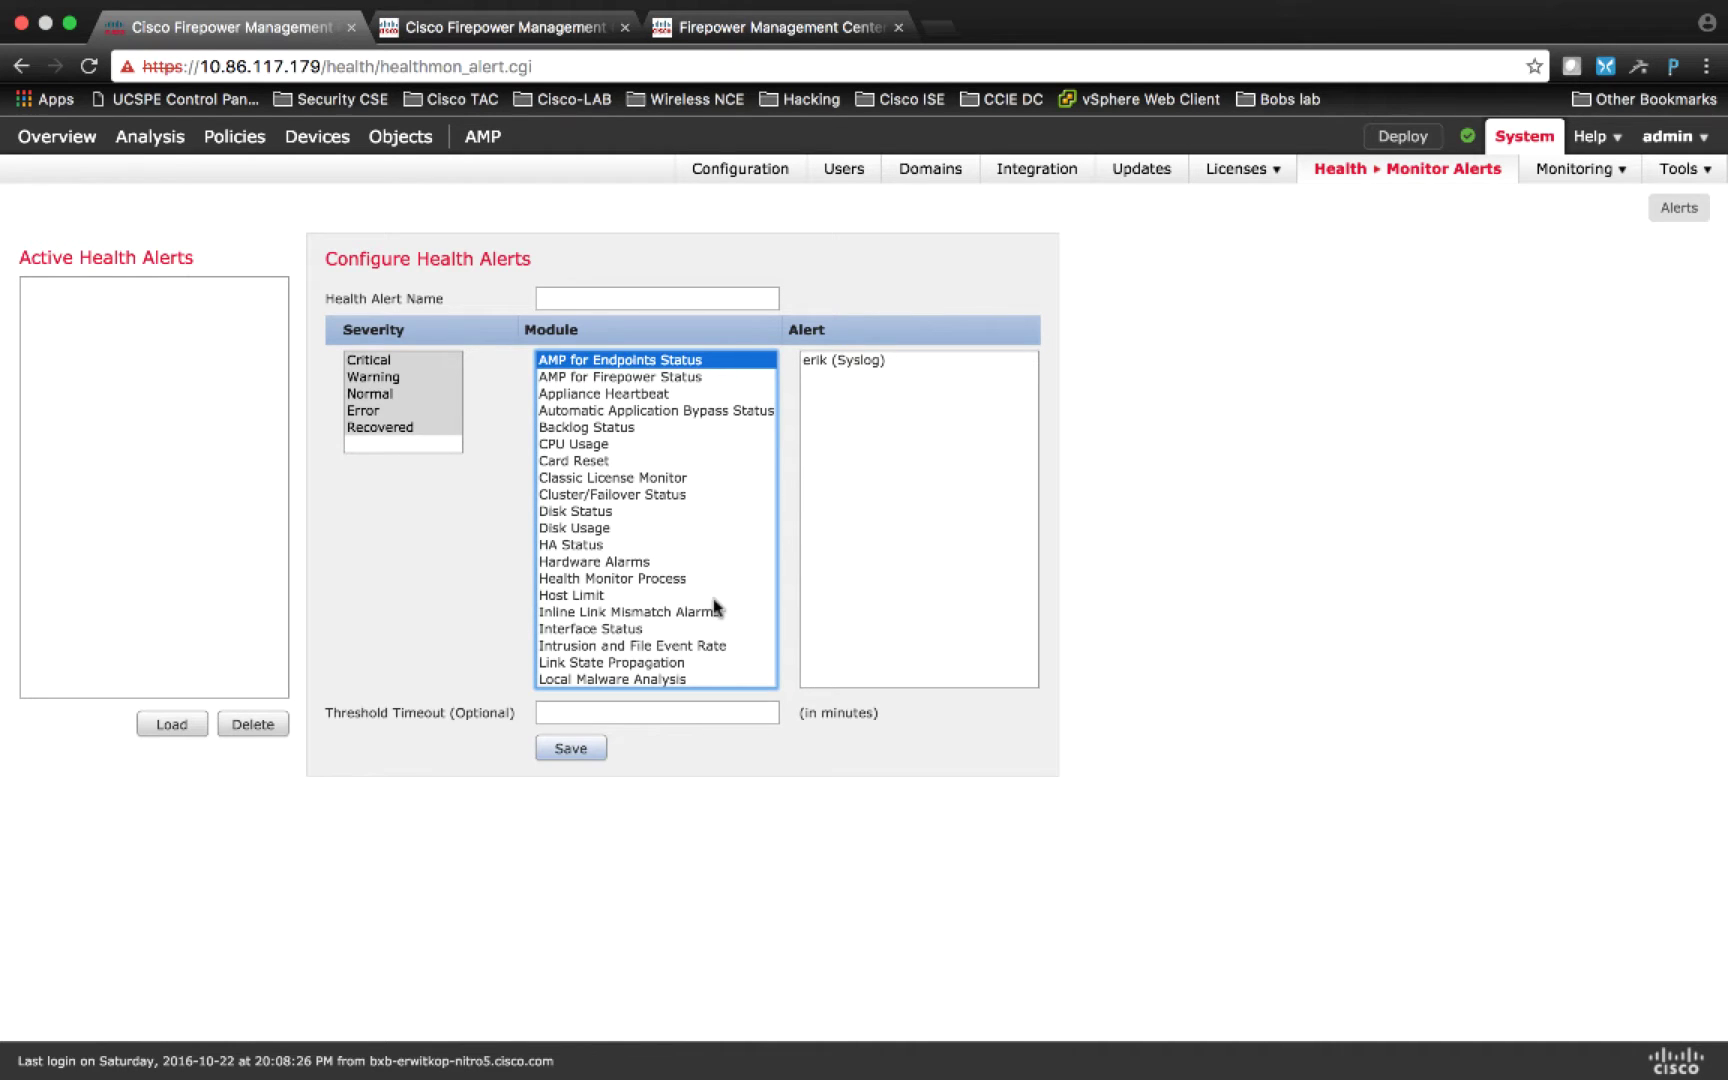
scroll(716, 606, down, 5)
shift+click(626, 679)
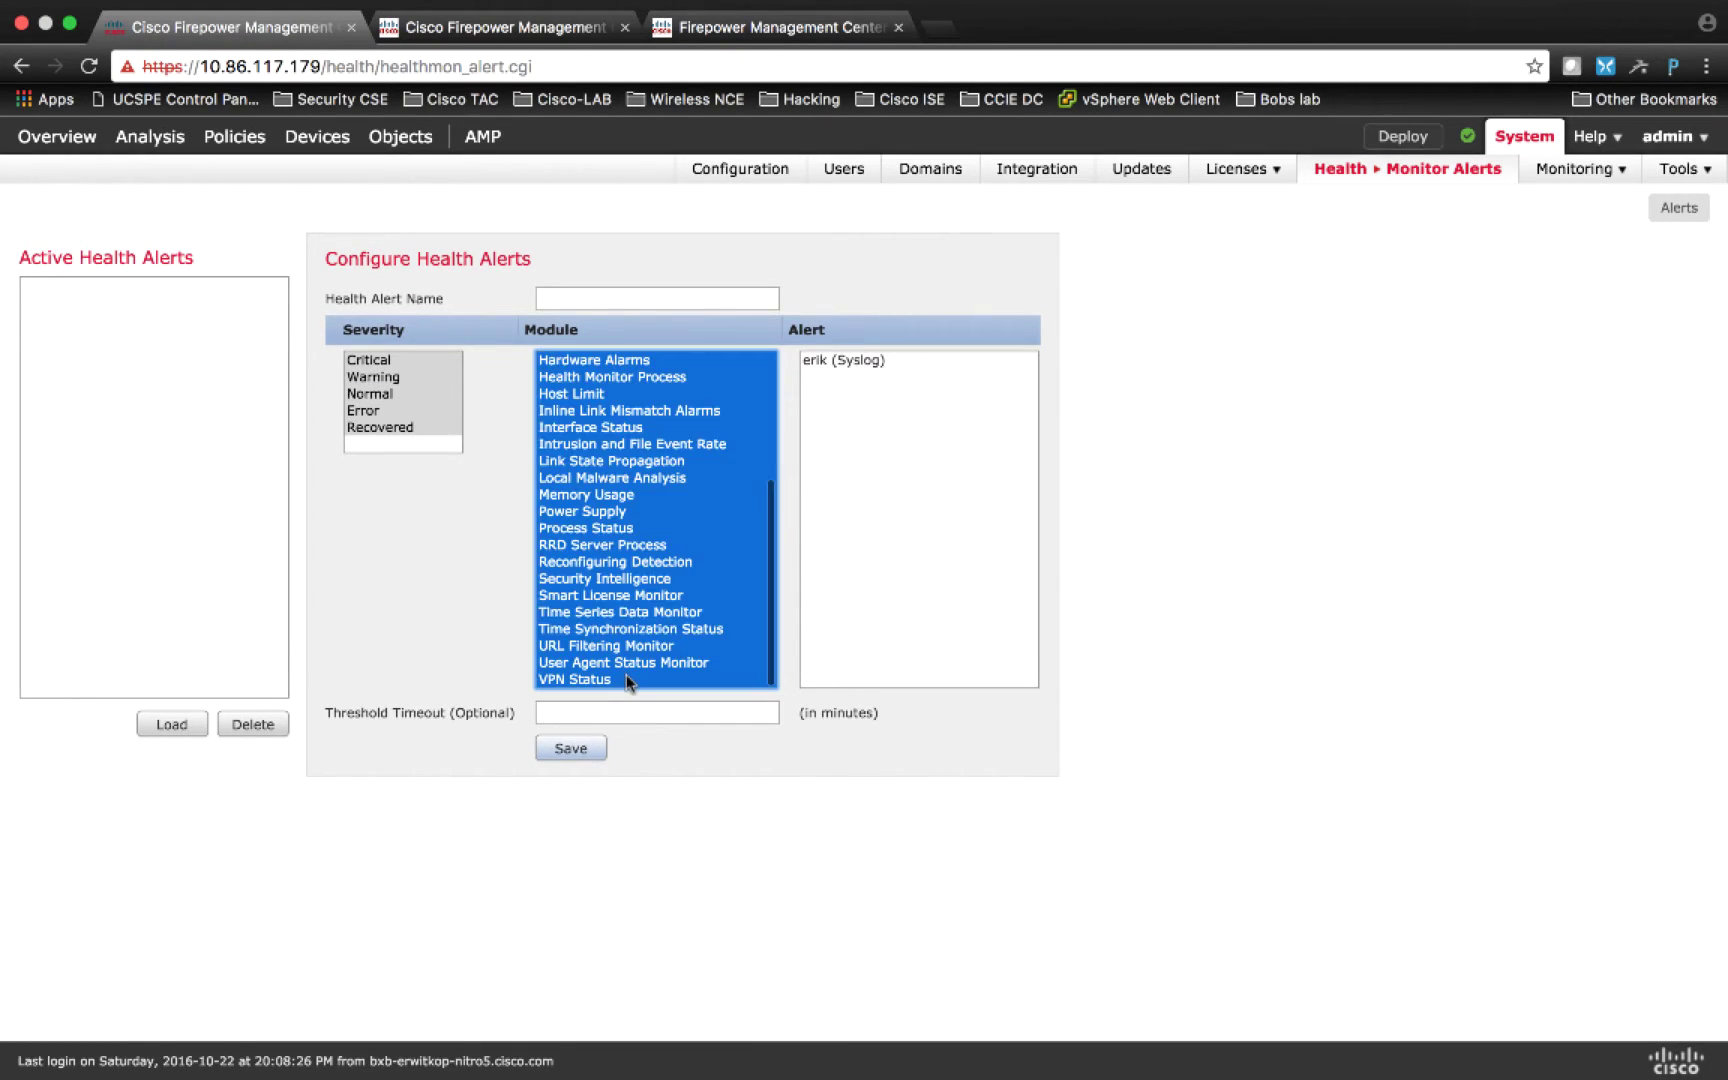
click(577, 298)
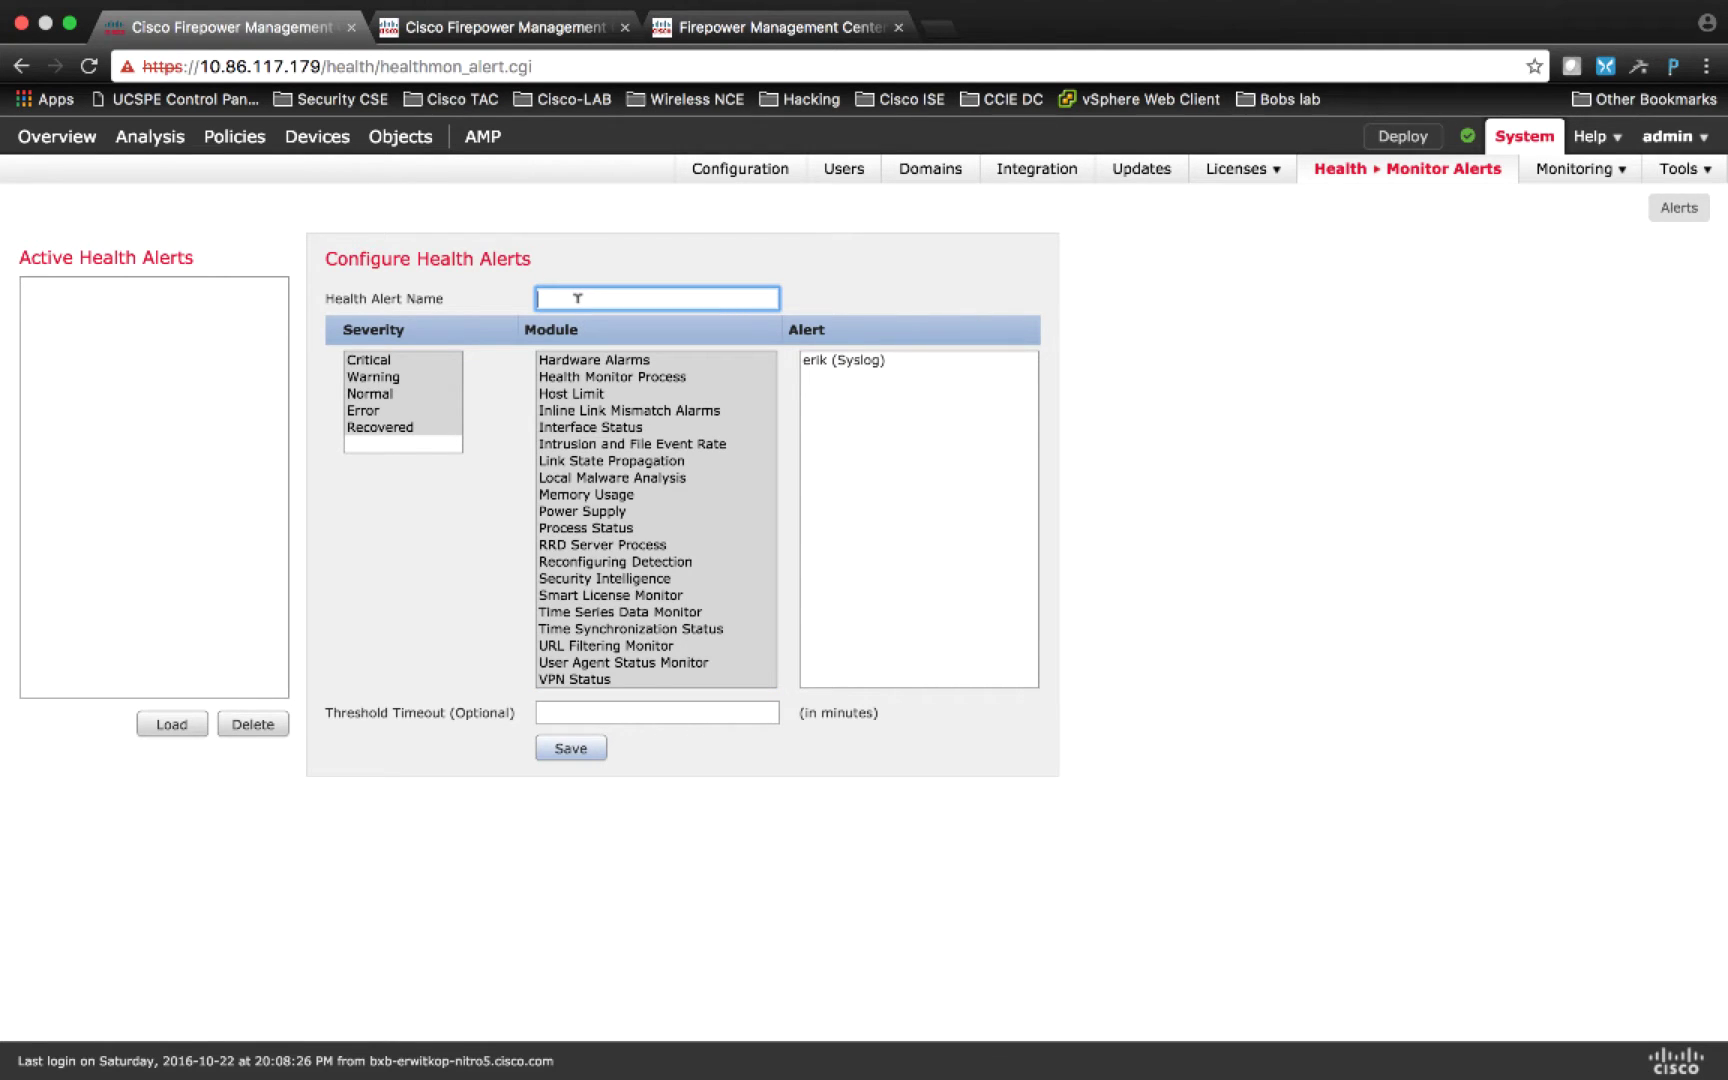
text(erik)
Step: After the 'No Alerts Selected' error, reselect modules AMP for Endpoints Status through VPN Status
click(578, 747)
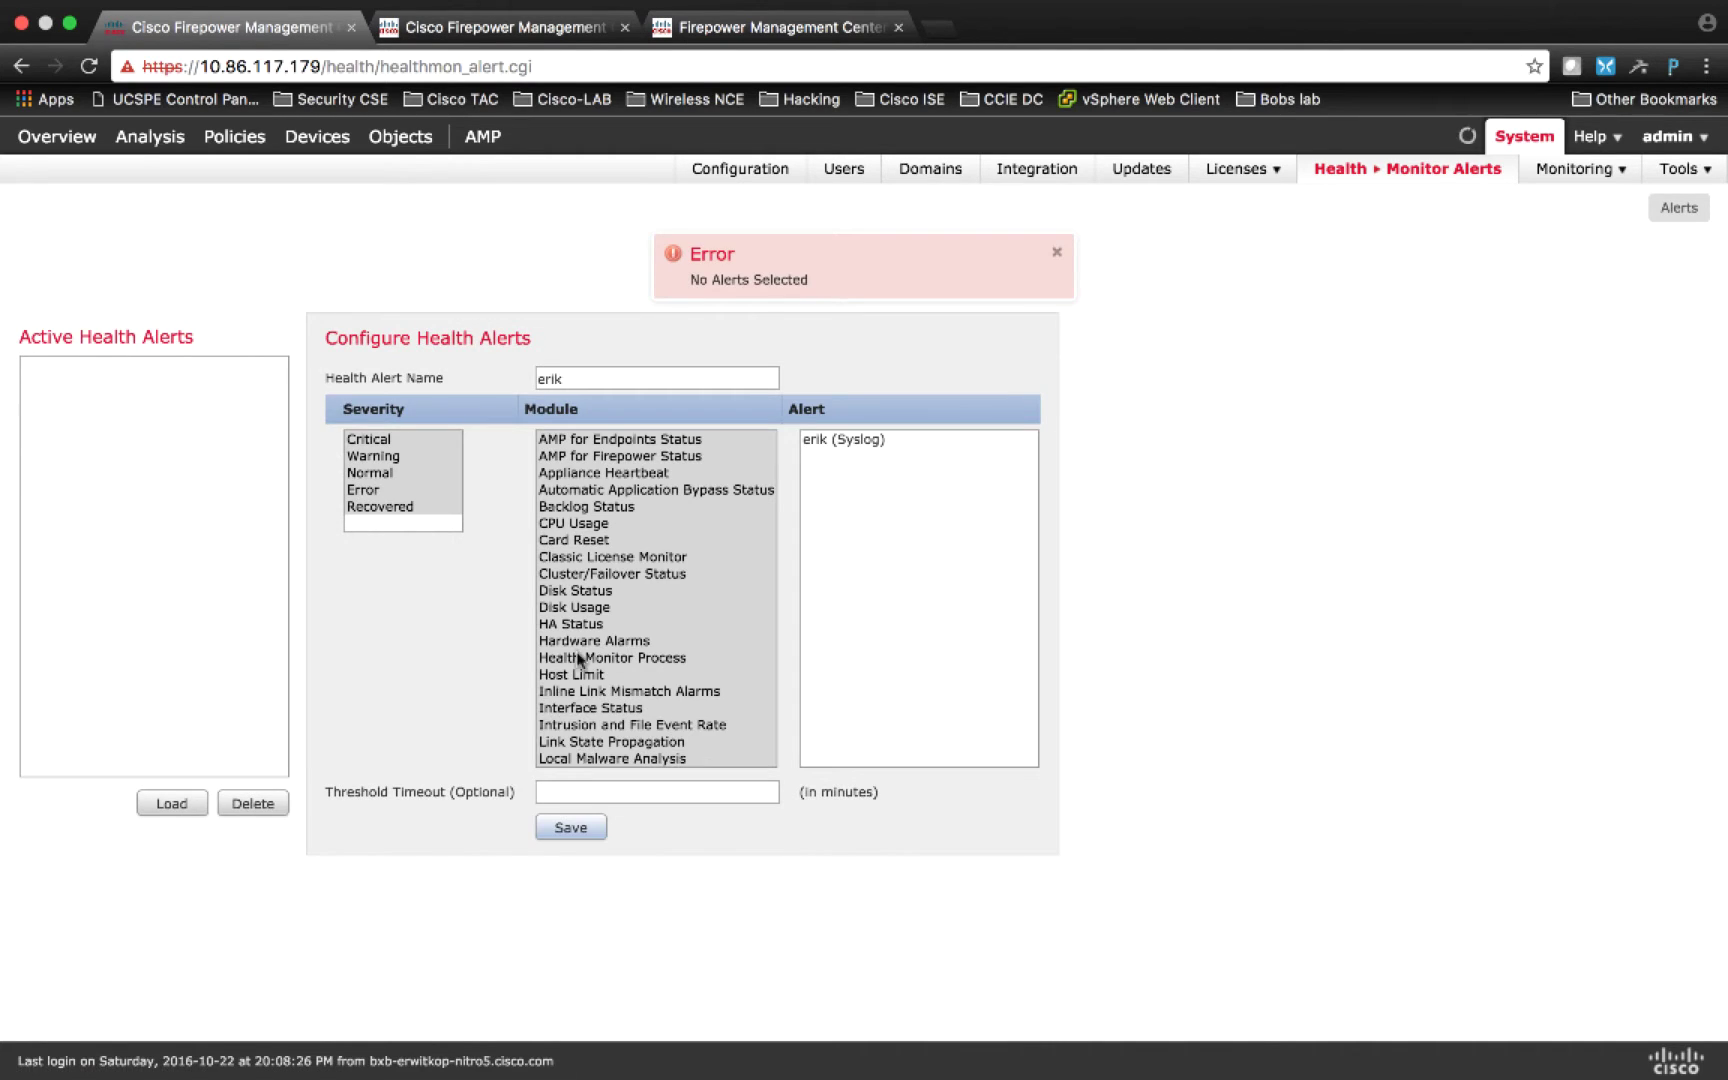
click(675, 526)
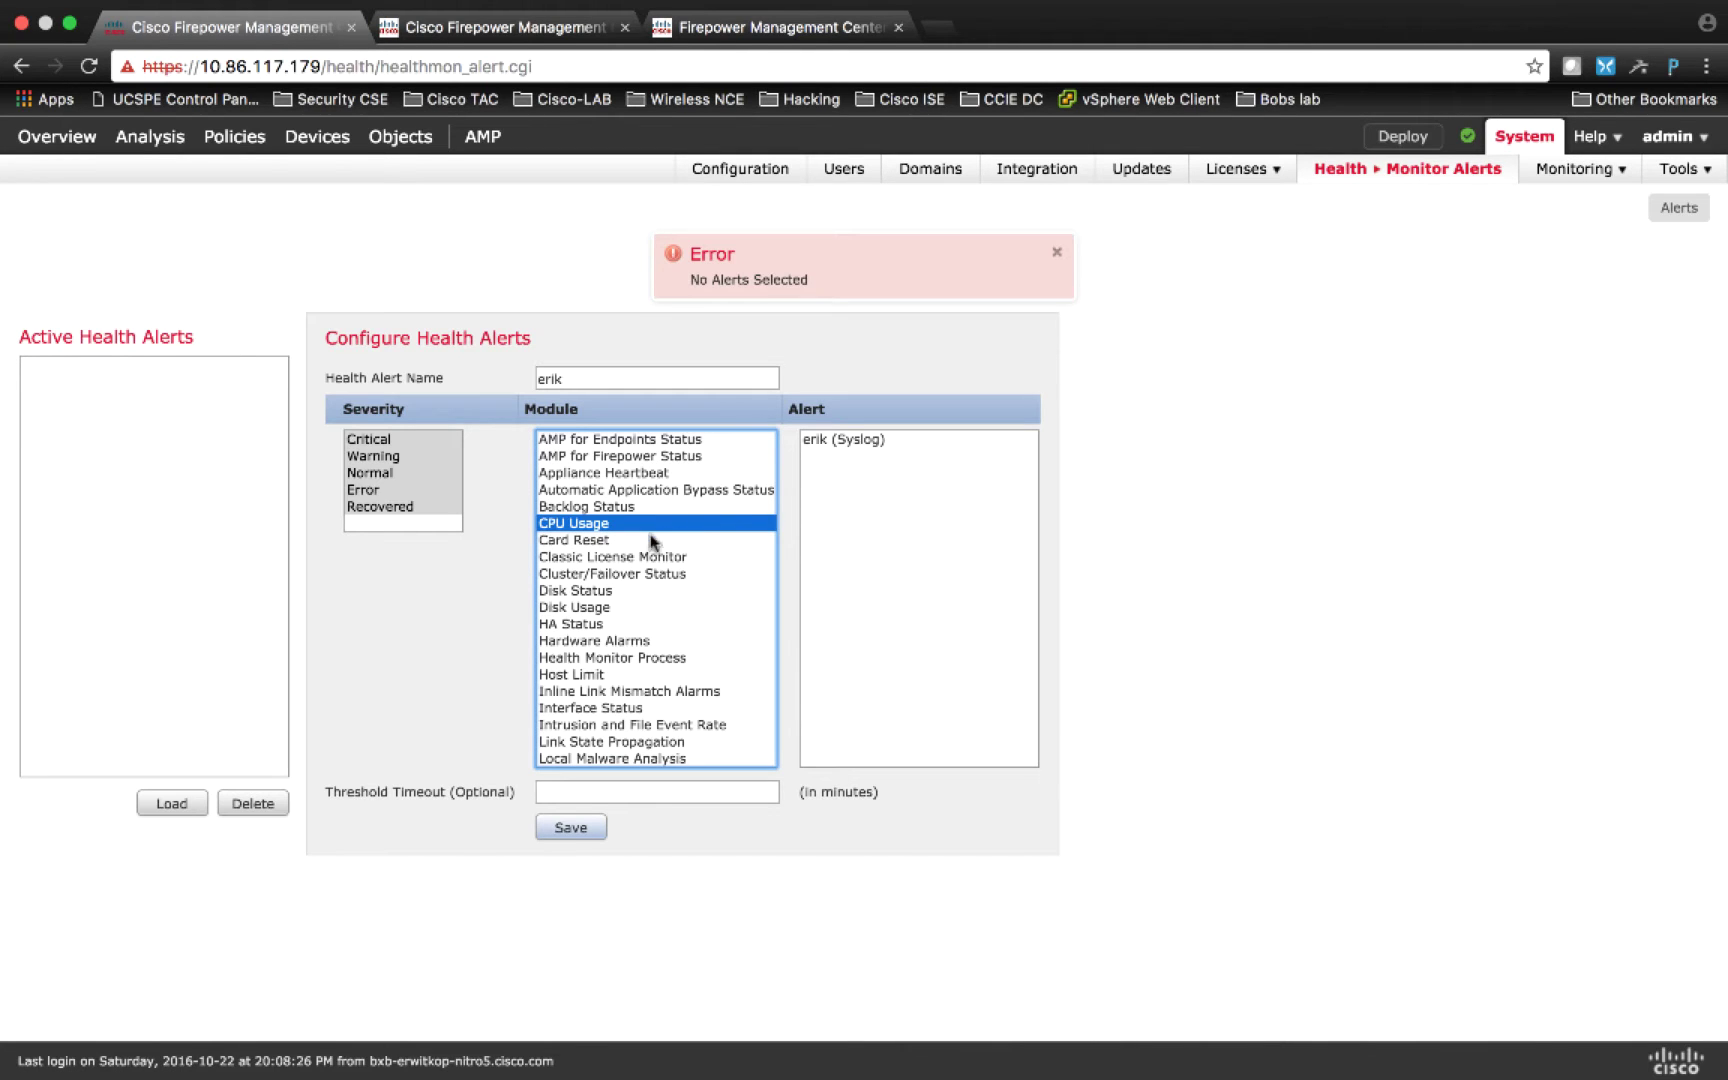
click(643, 443)
scroll(643, 450, down, 5)
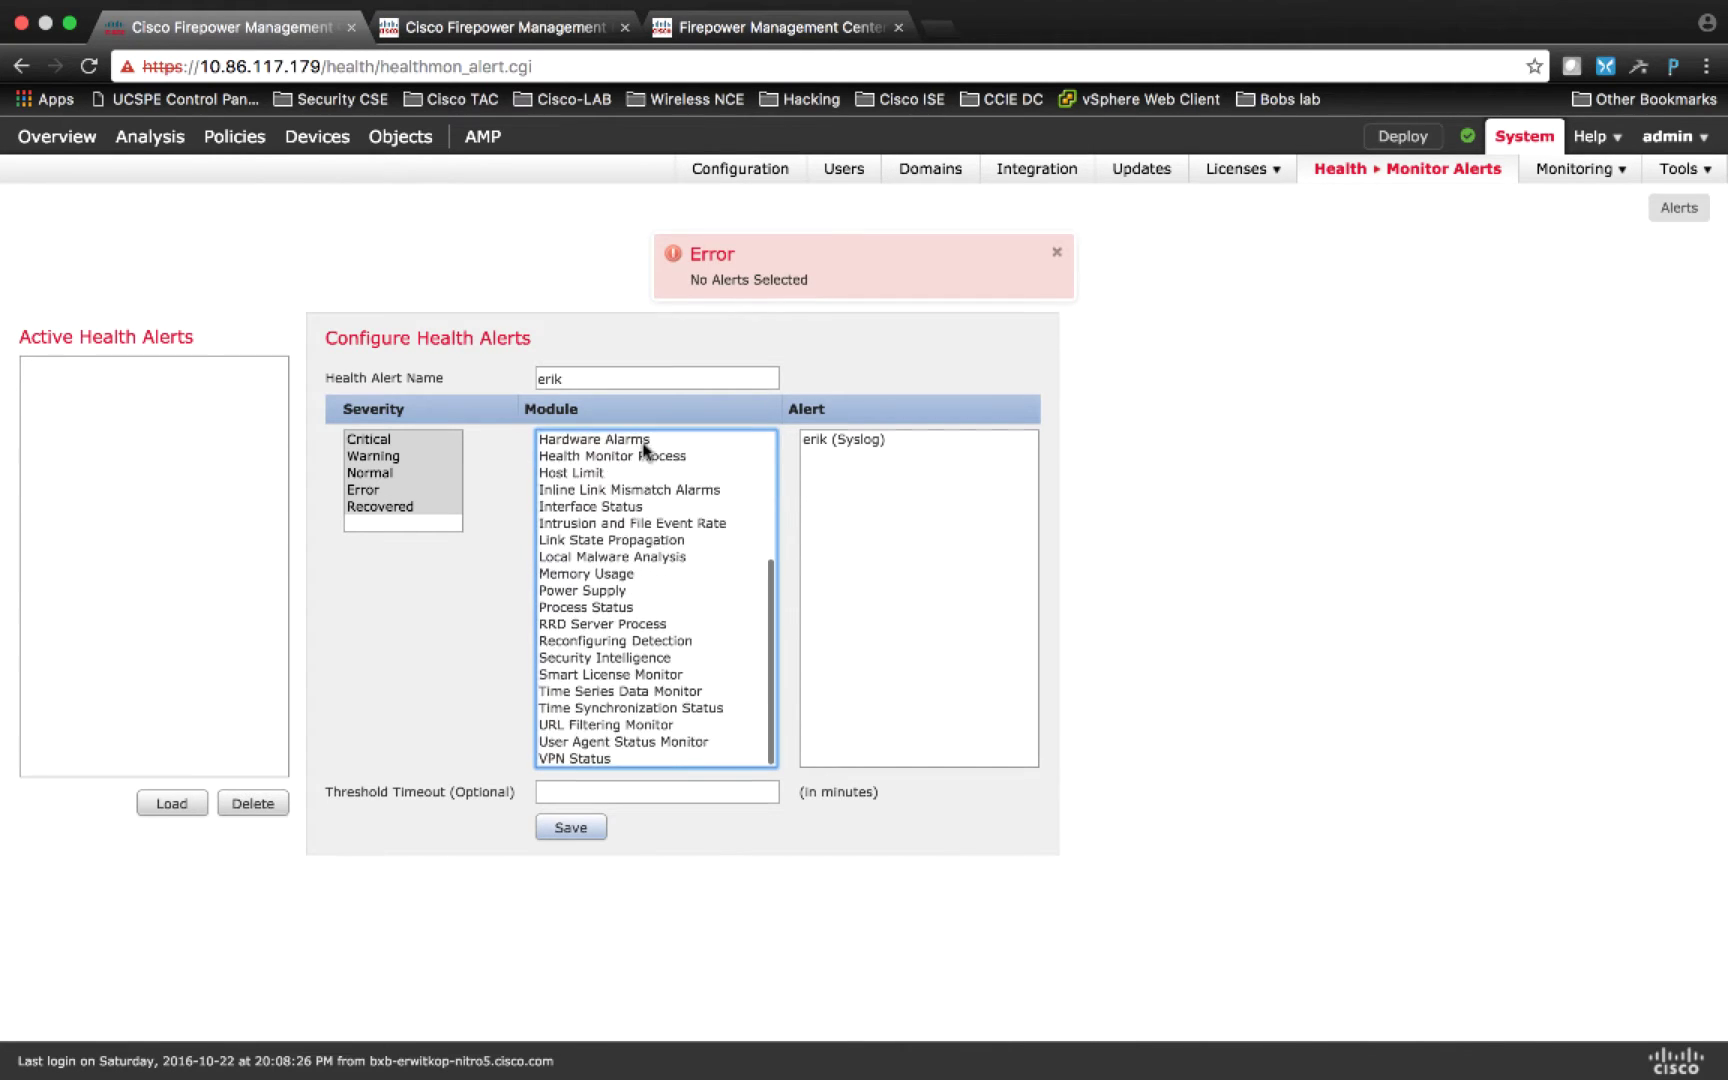
shift+click(595, 760)
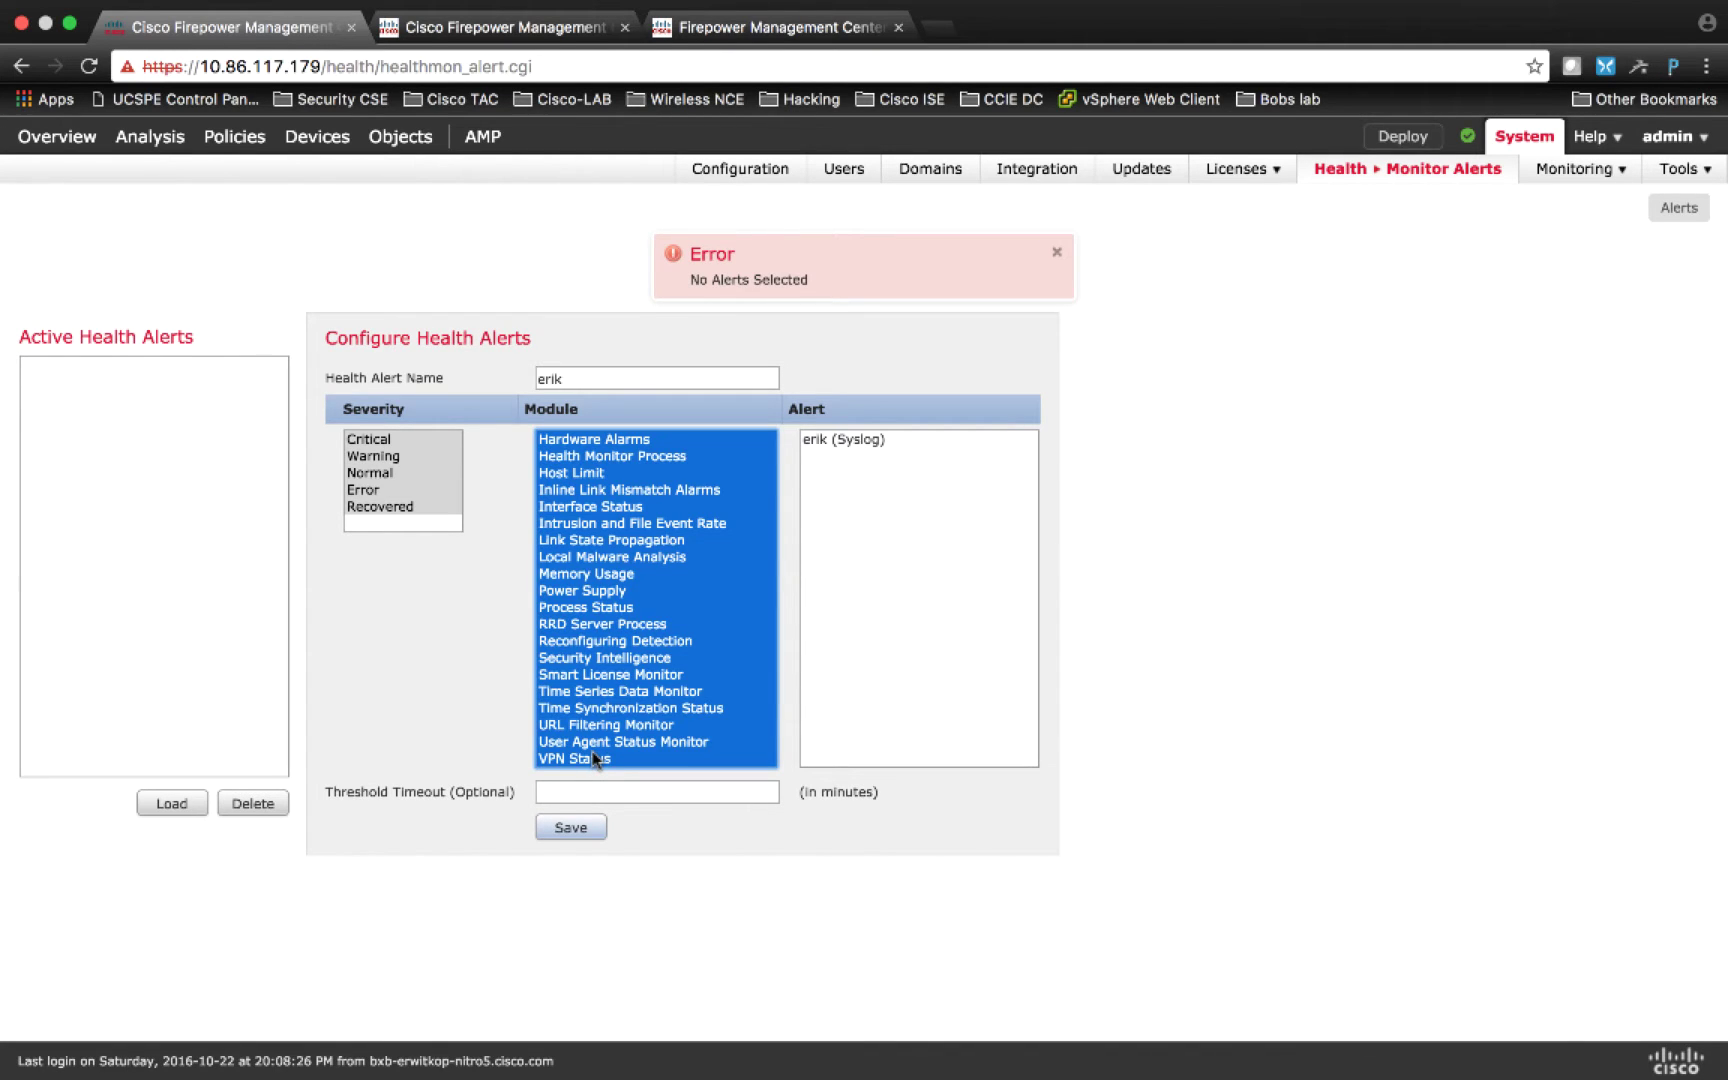
Step: Assign the erik (Syslog) alert to modules Hardware Alarms through VPN Status and save
click(856, 440)
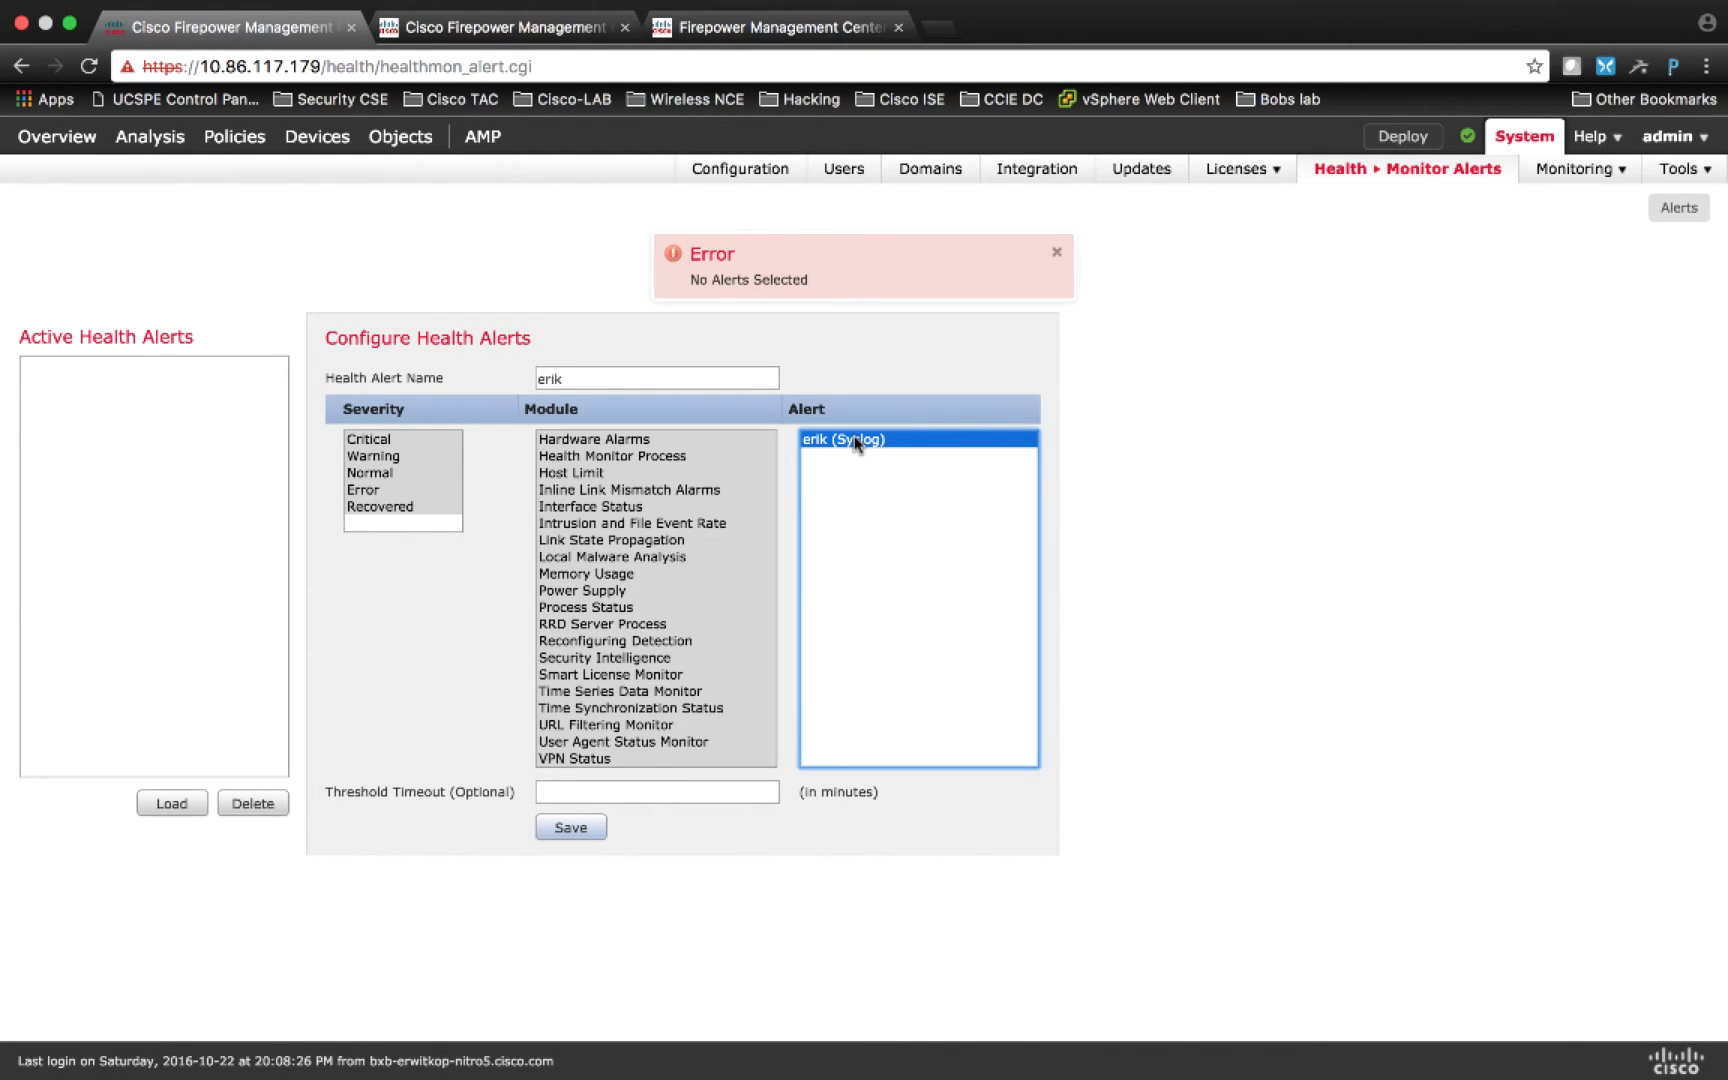
click(590, 440)
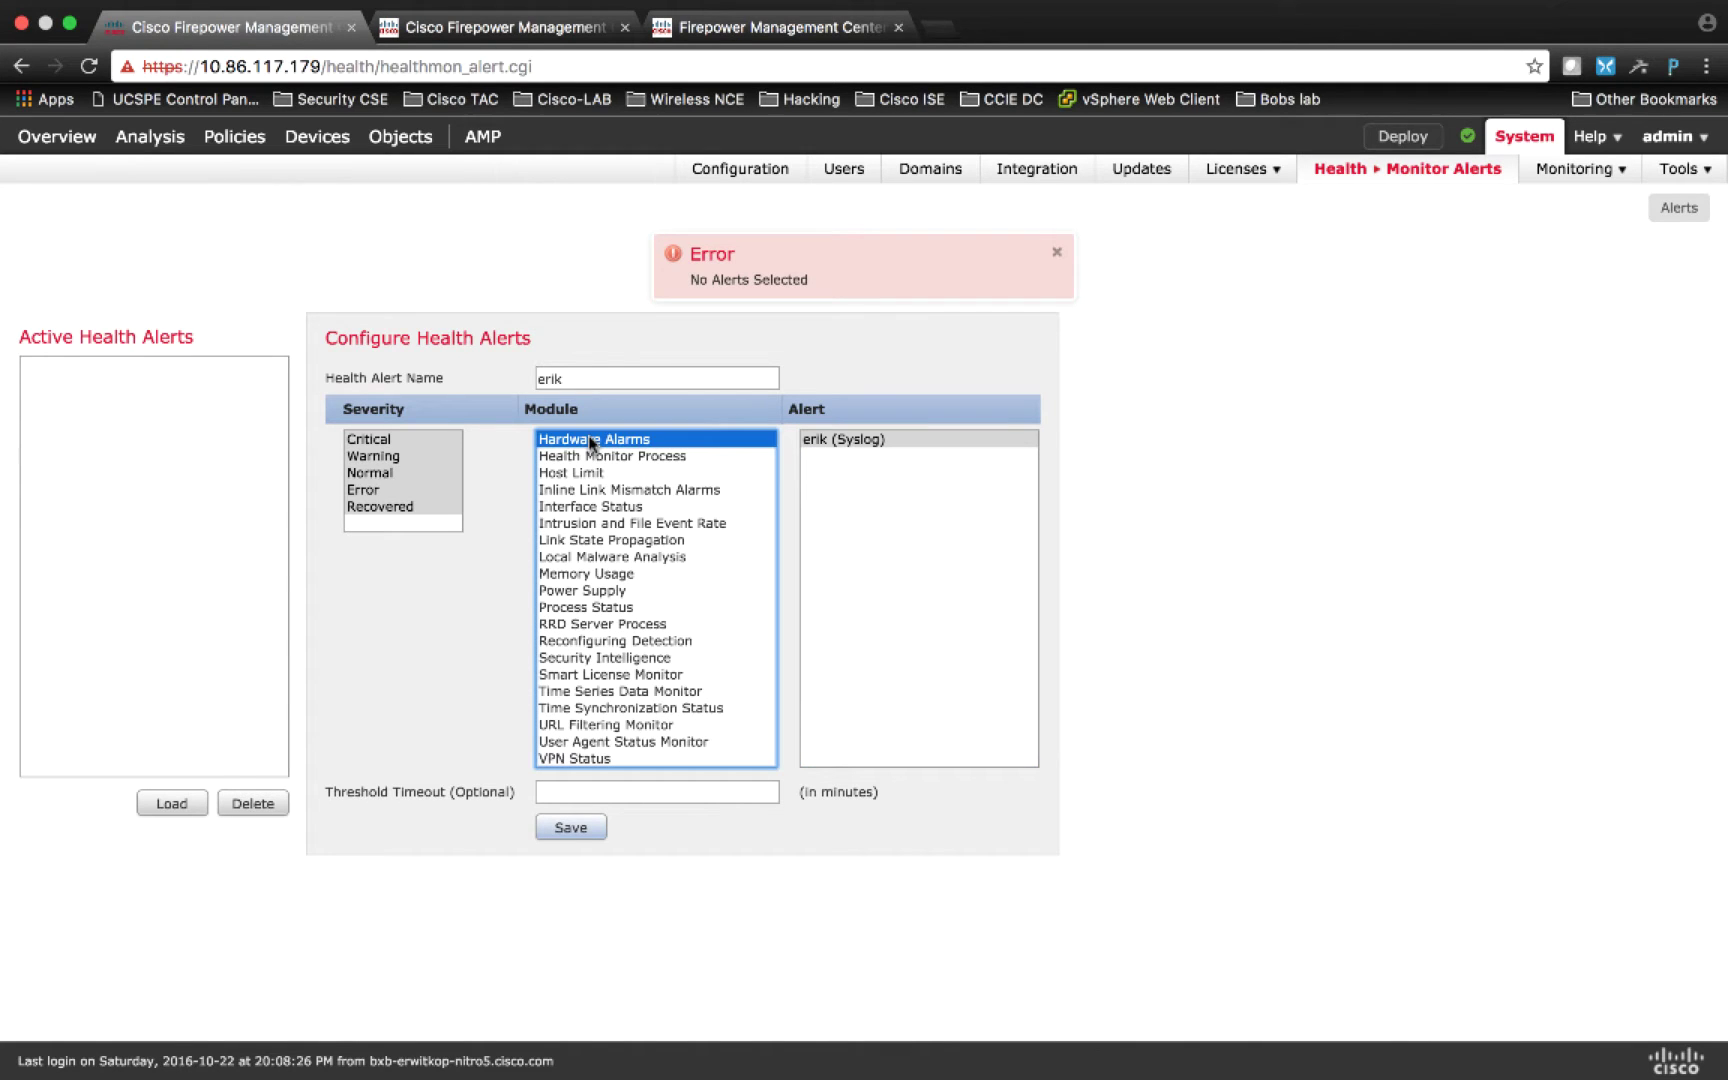
shift+click(597, 760)
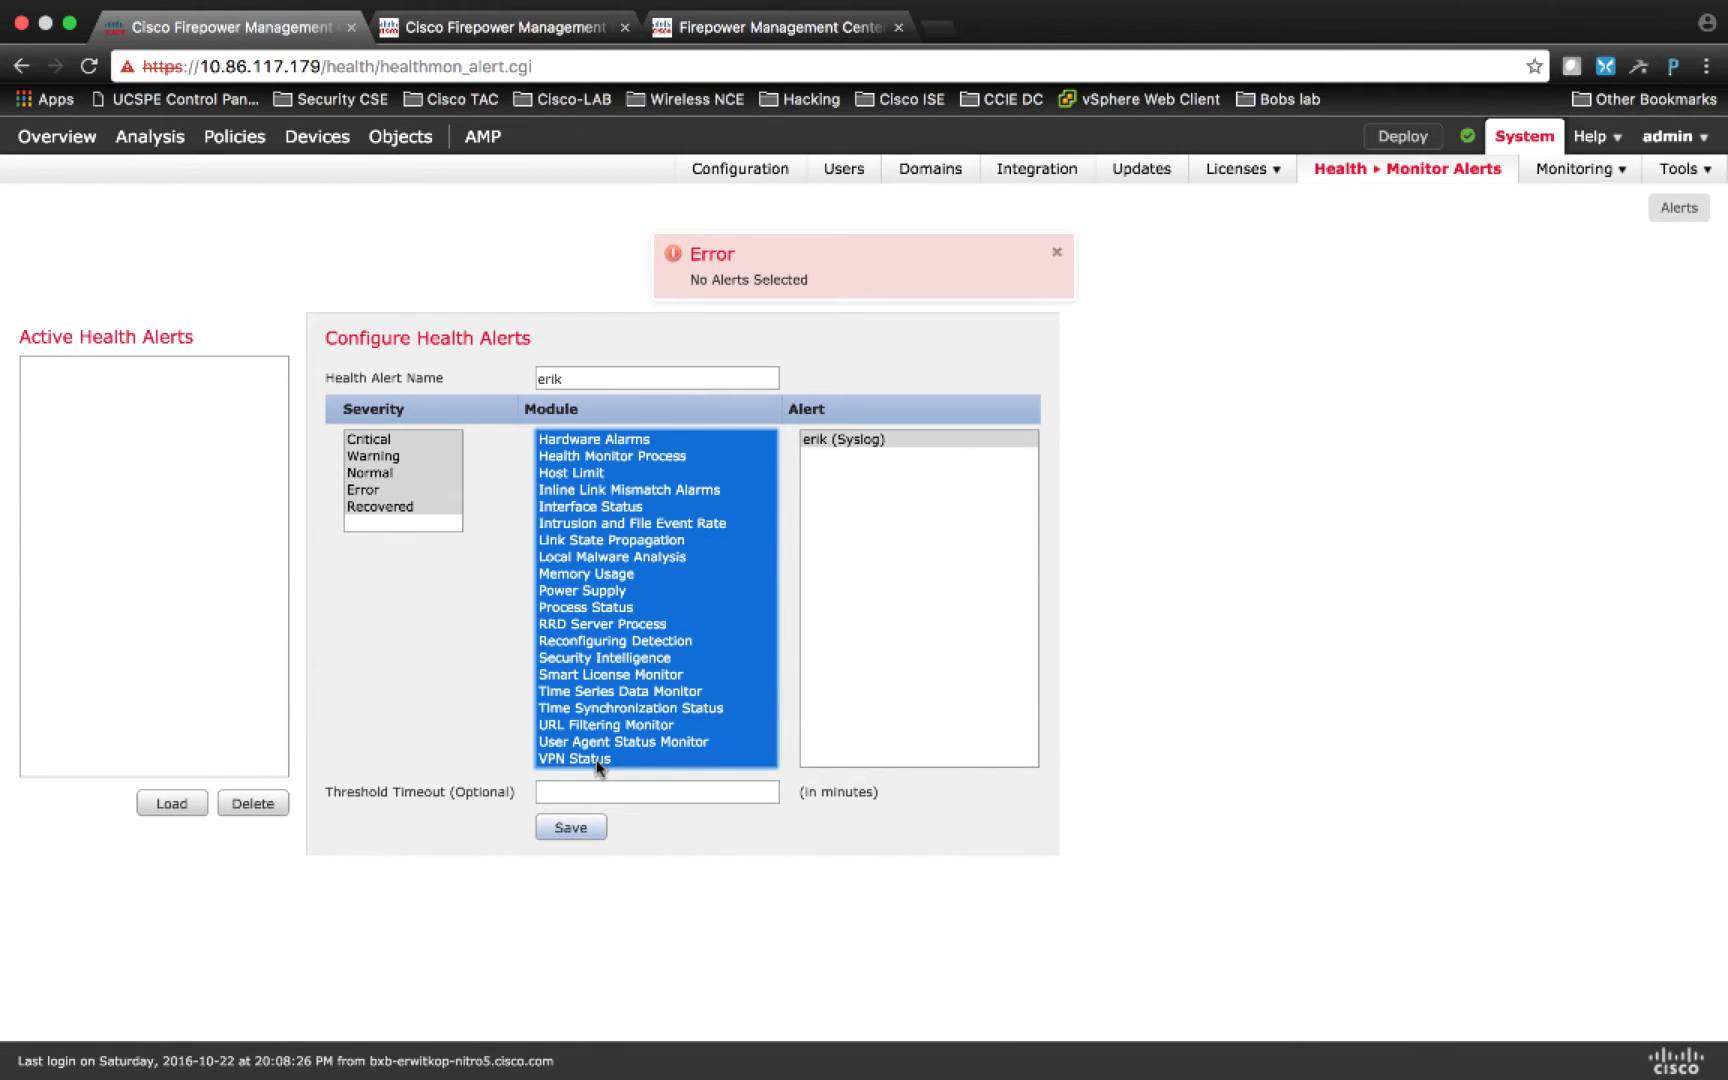
click(875, 440)
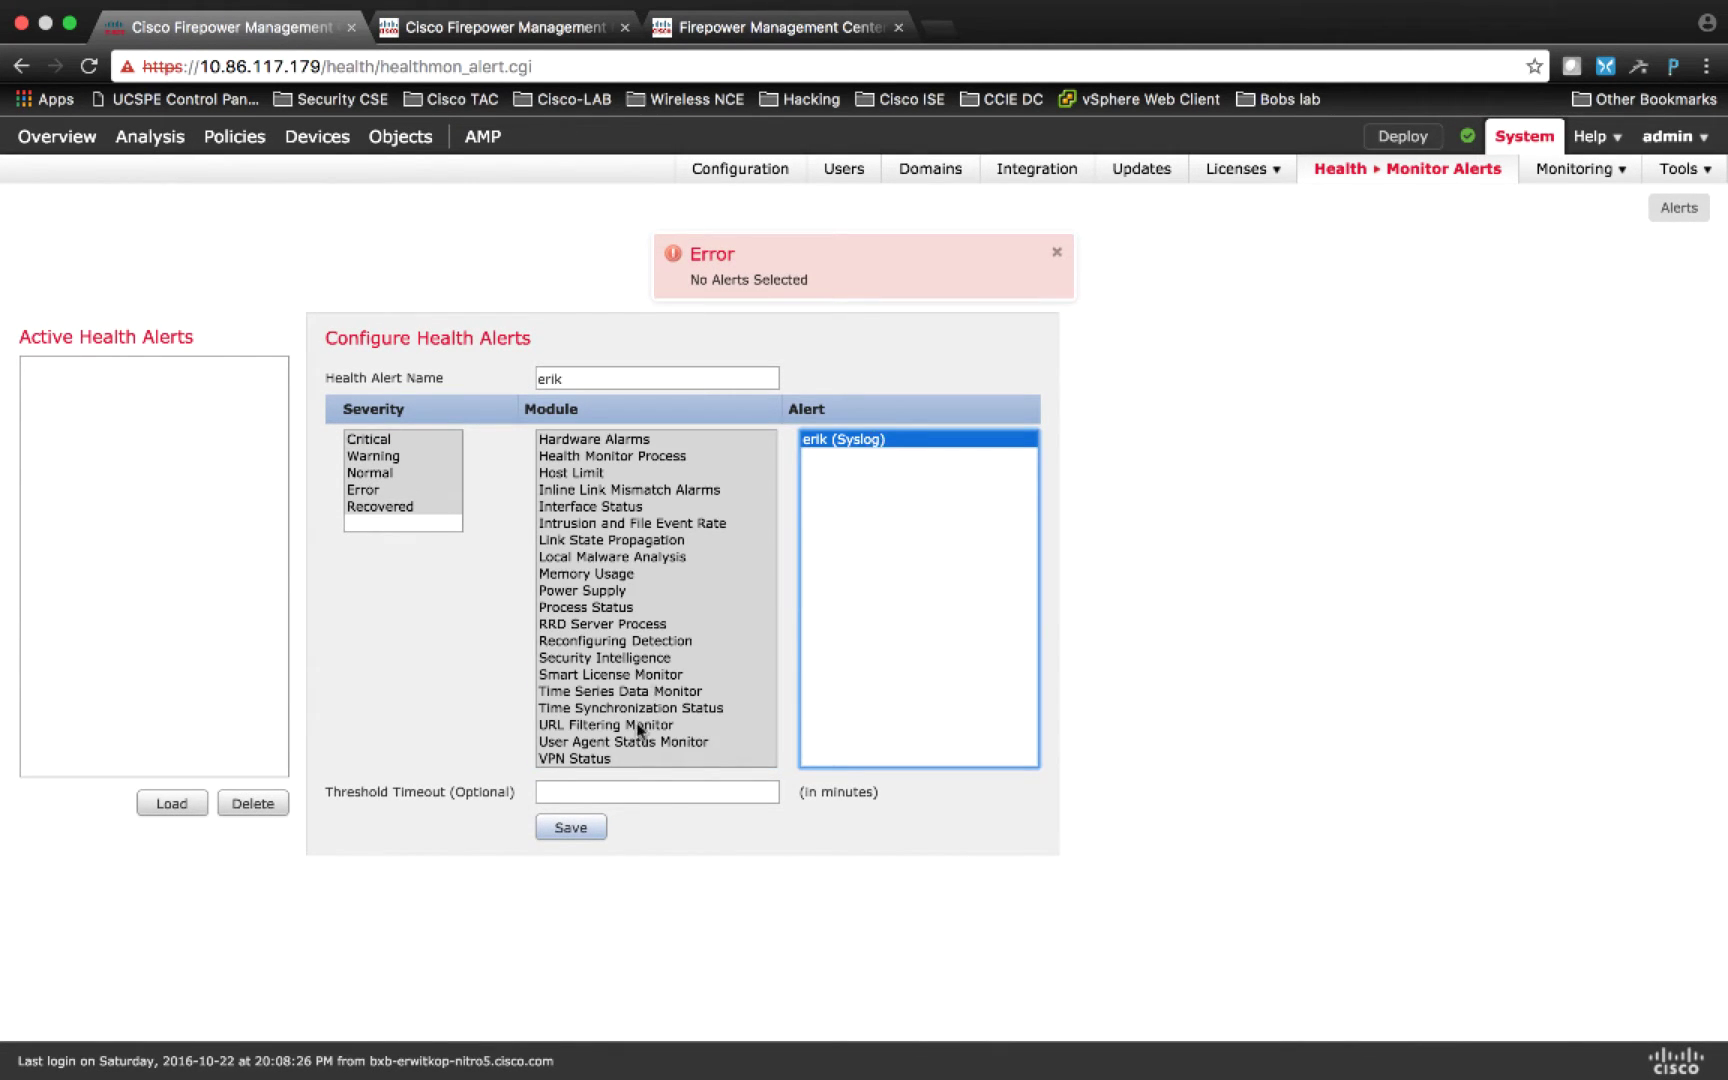
click(572, 828)
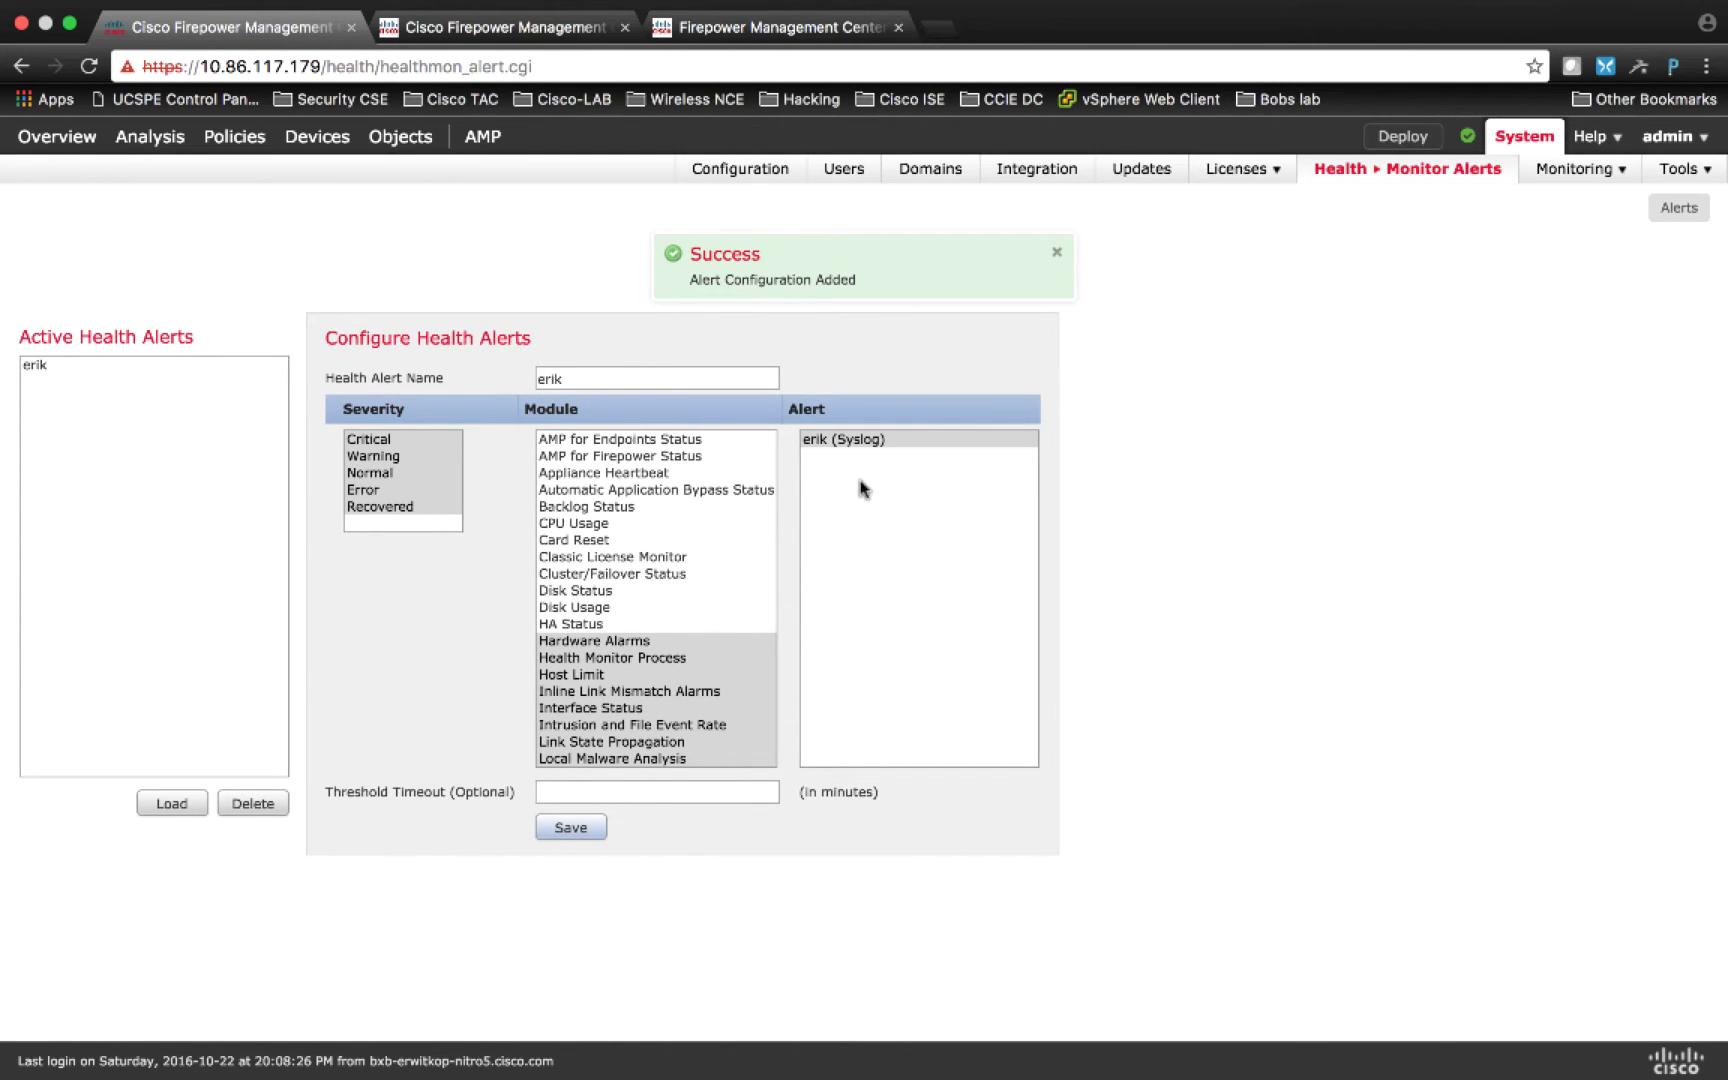
Step: Select the Card Reset module and the saved erik entry in Active Health Alerts
click(641, 540)
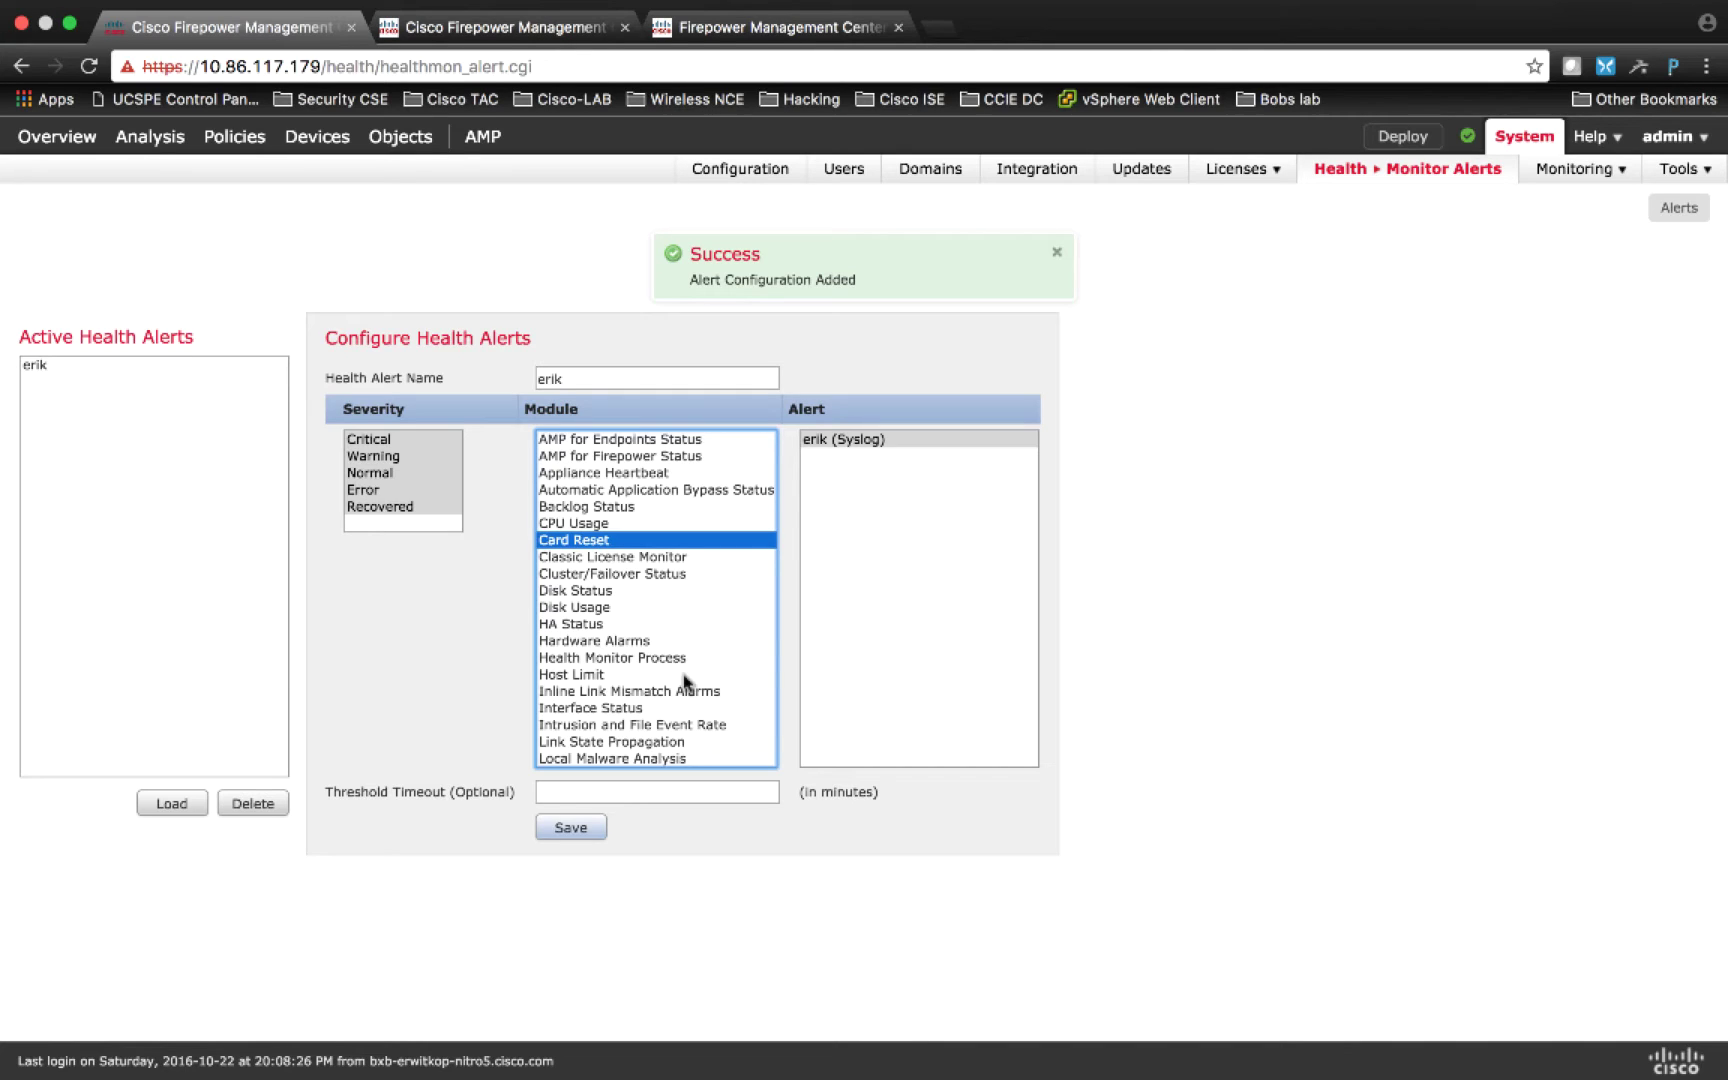
click(58, 363)
click(58, 363)
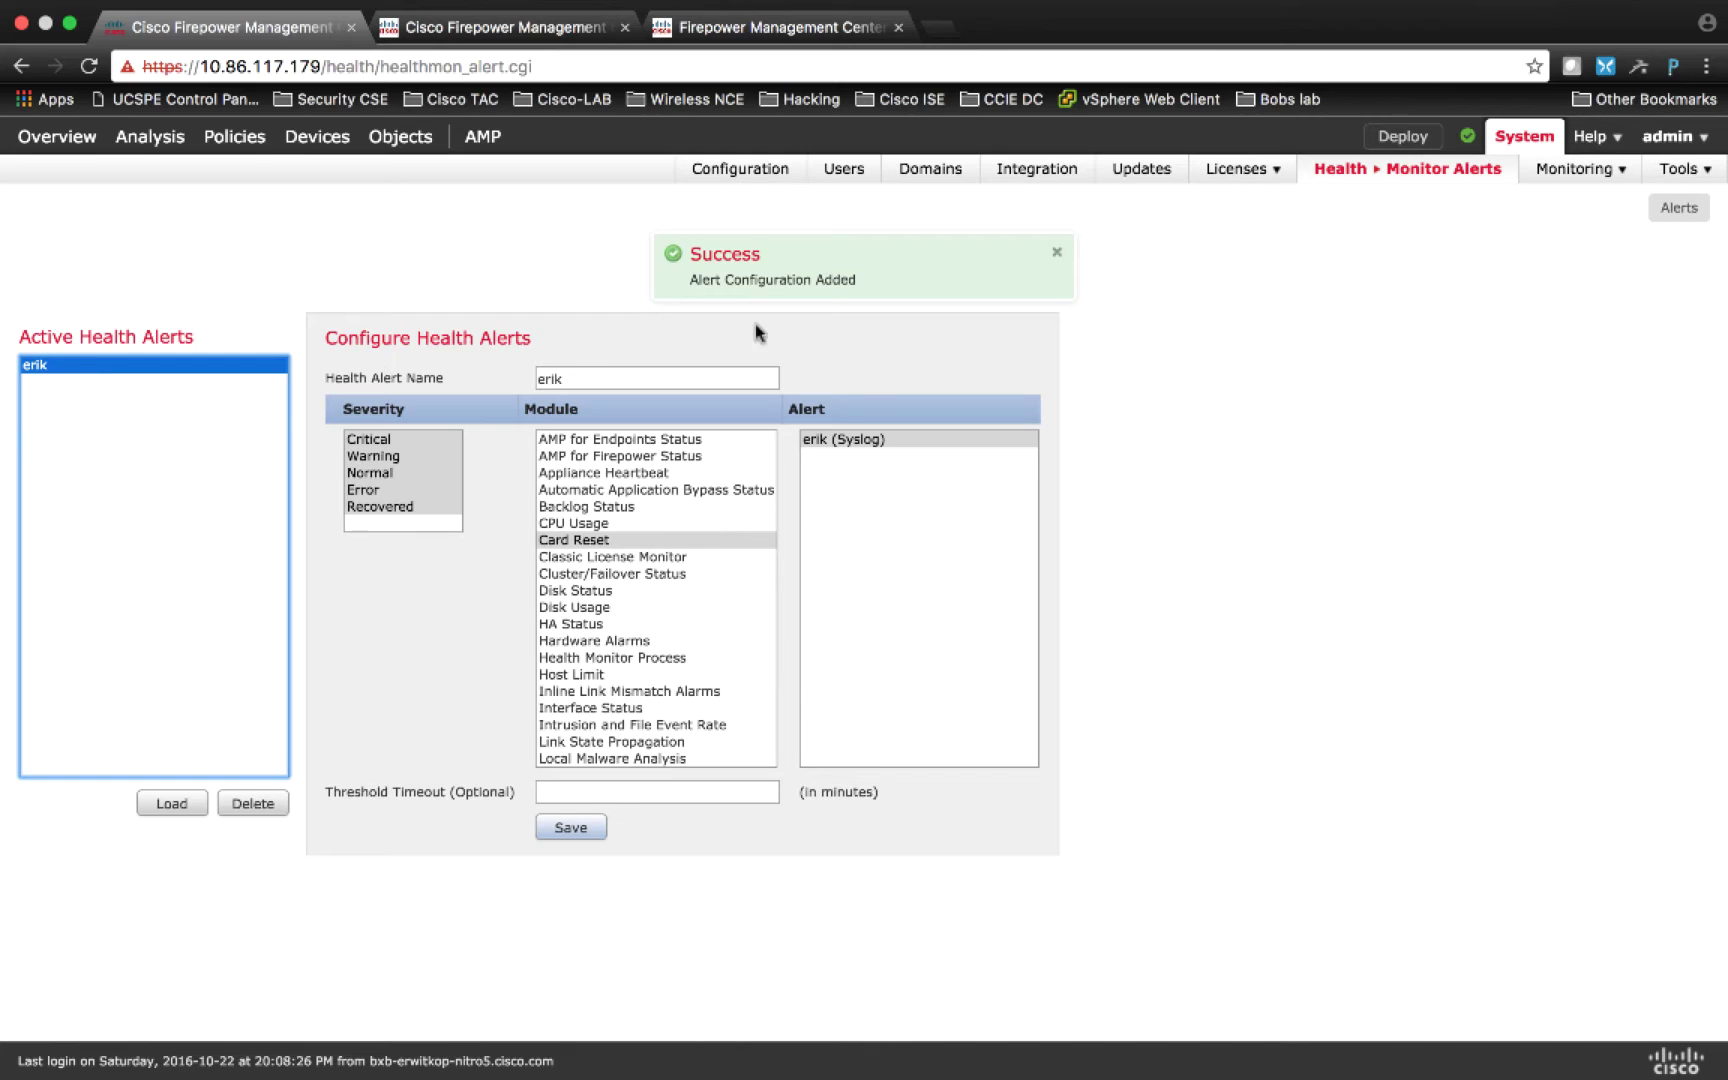
Step: Apply the erik health policy to both Ungrouped appliances and dismiss the task notification
mouse_move(1430, 178)
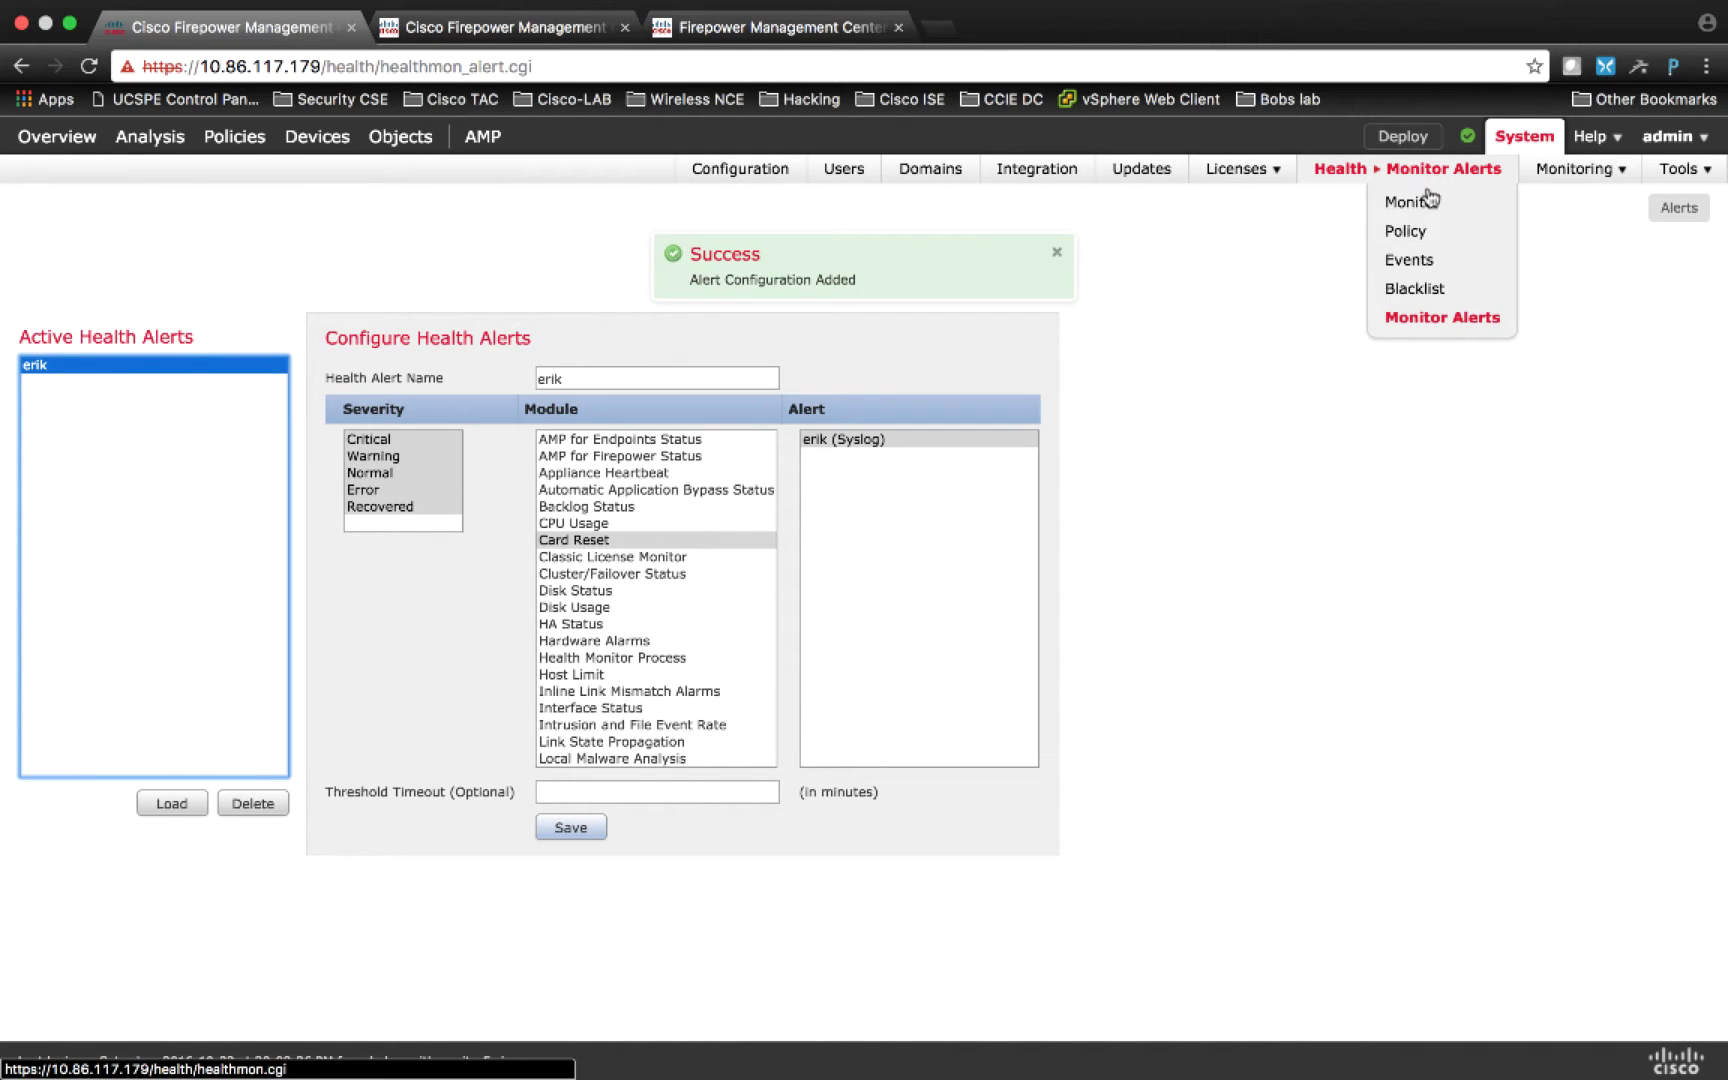
click(1428, 232)
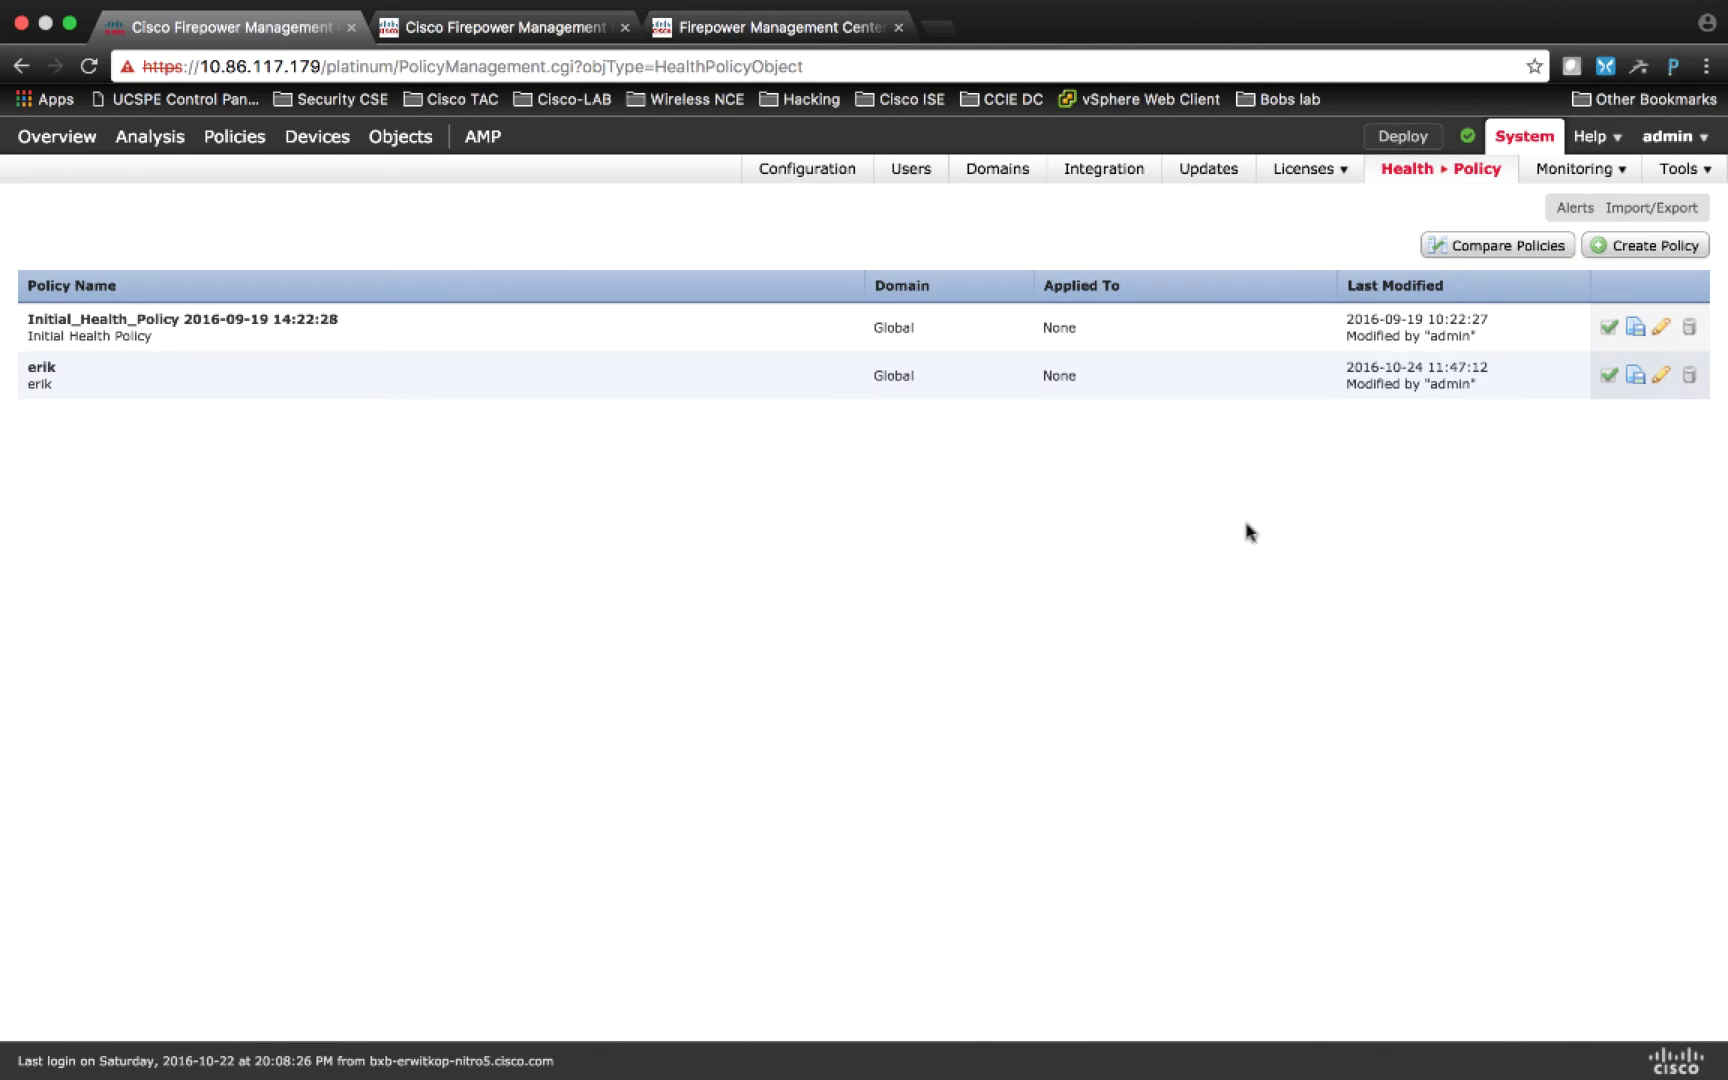
click(1609, 377)
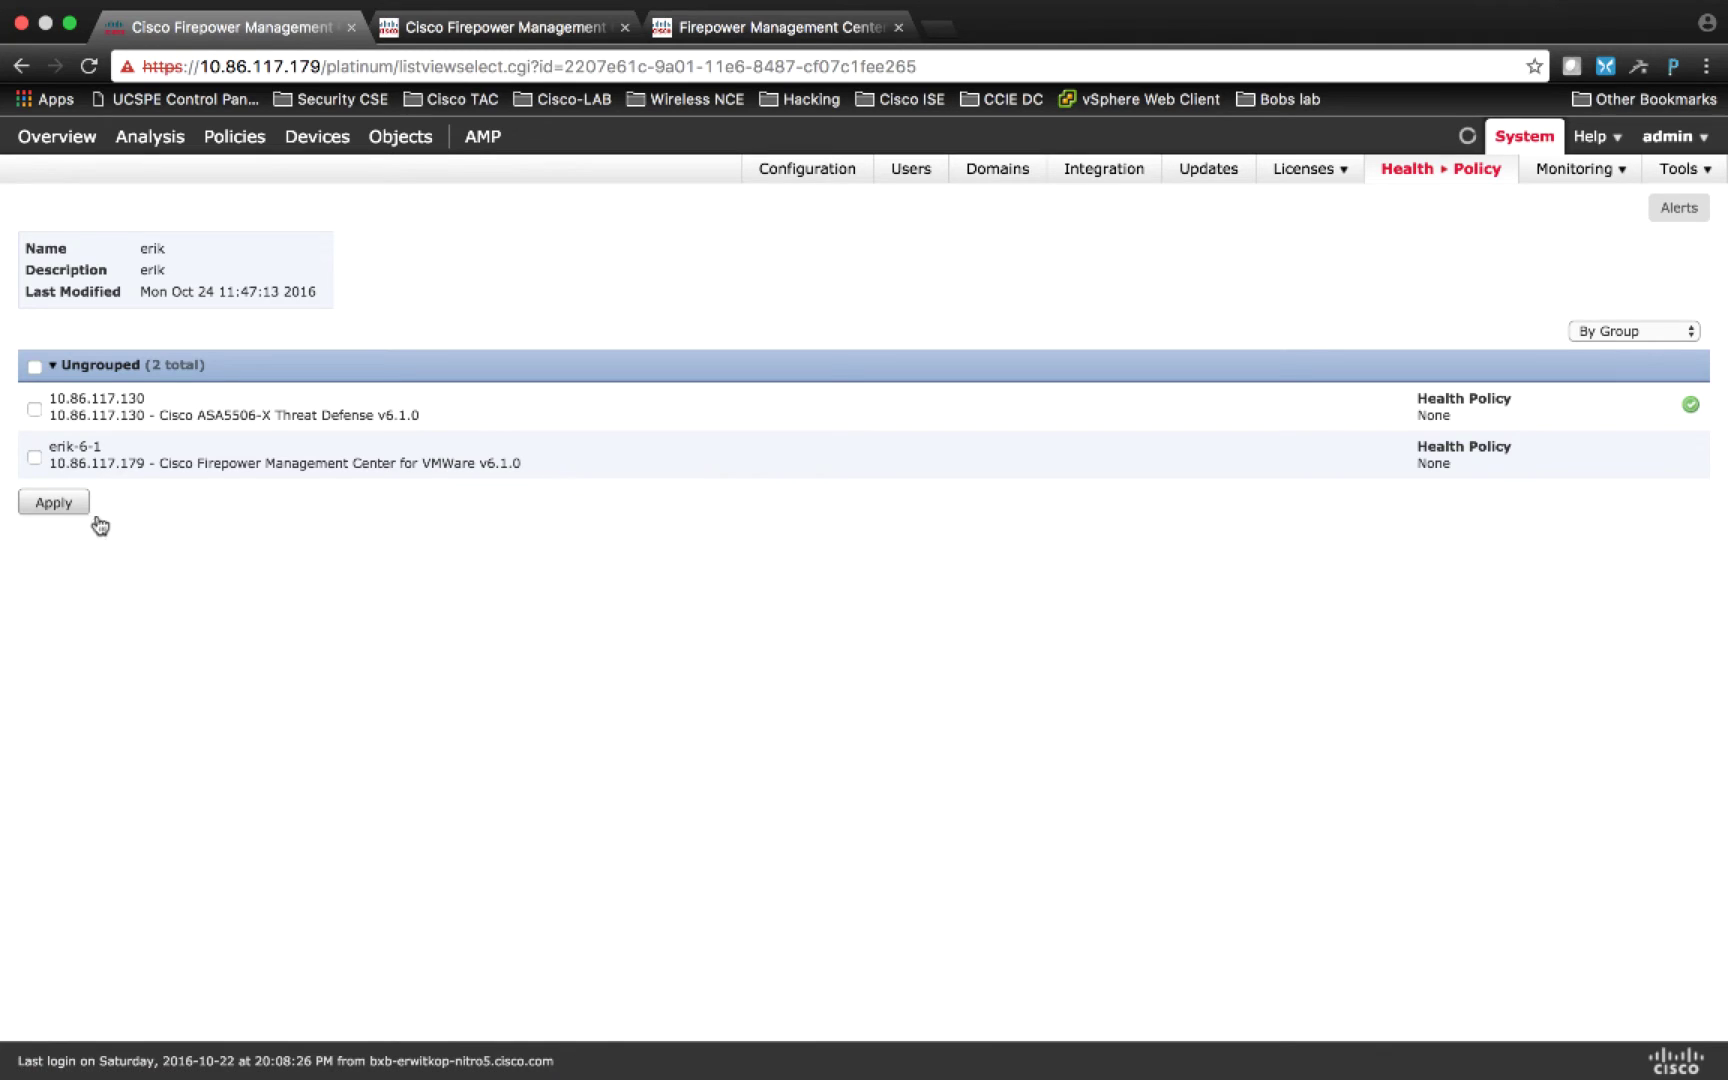
click(34, 366)
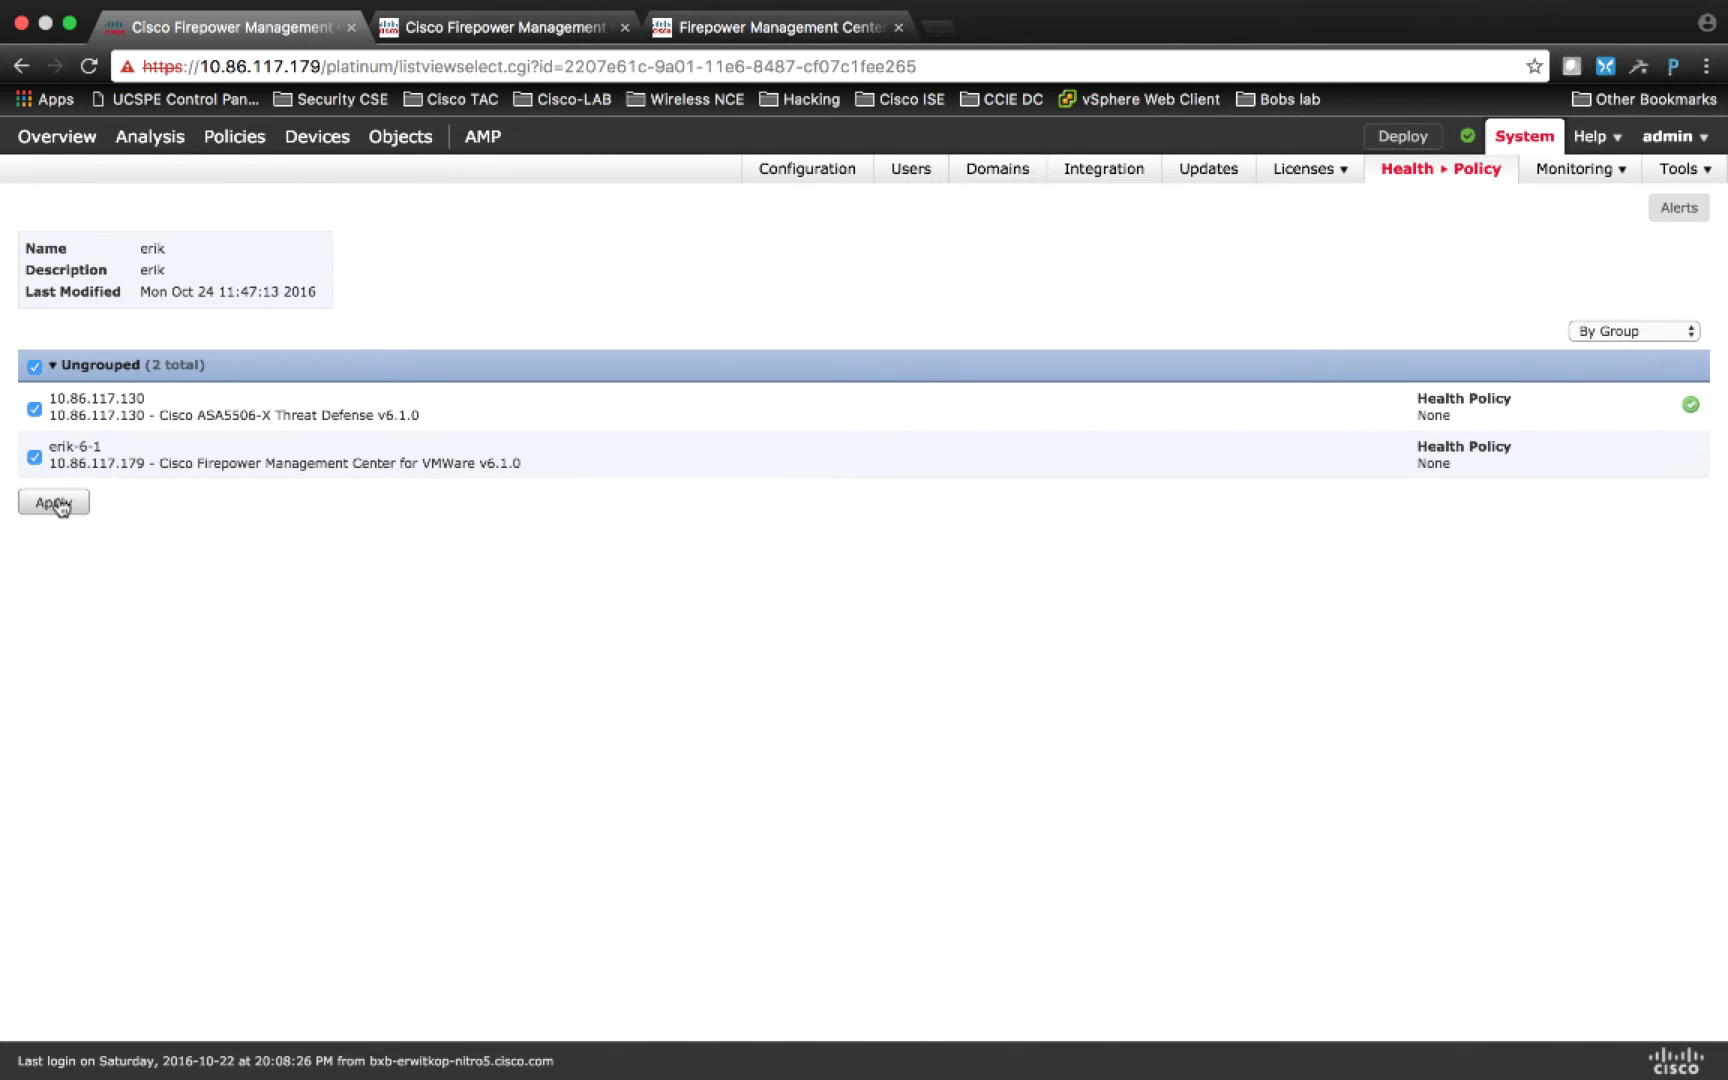
click(58, 505)
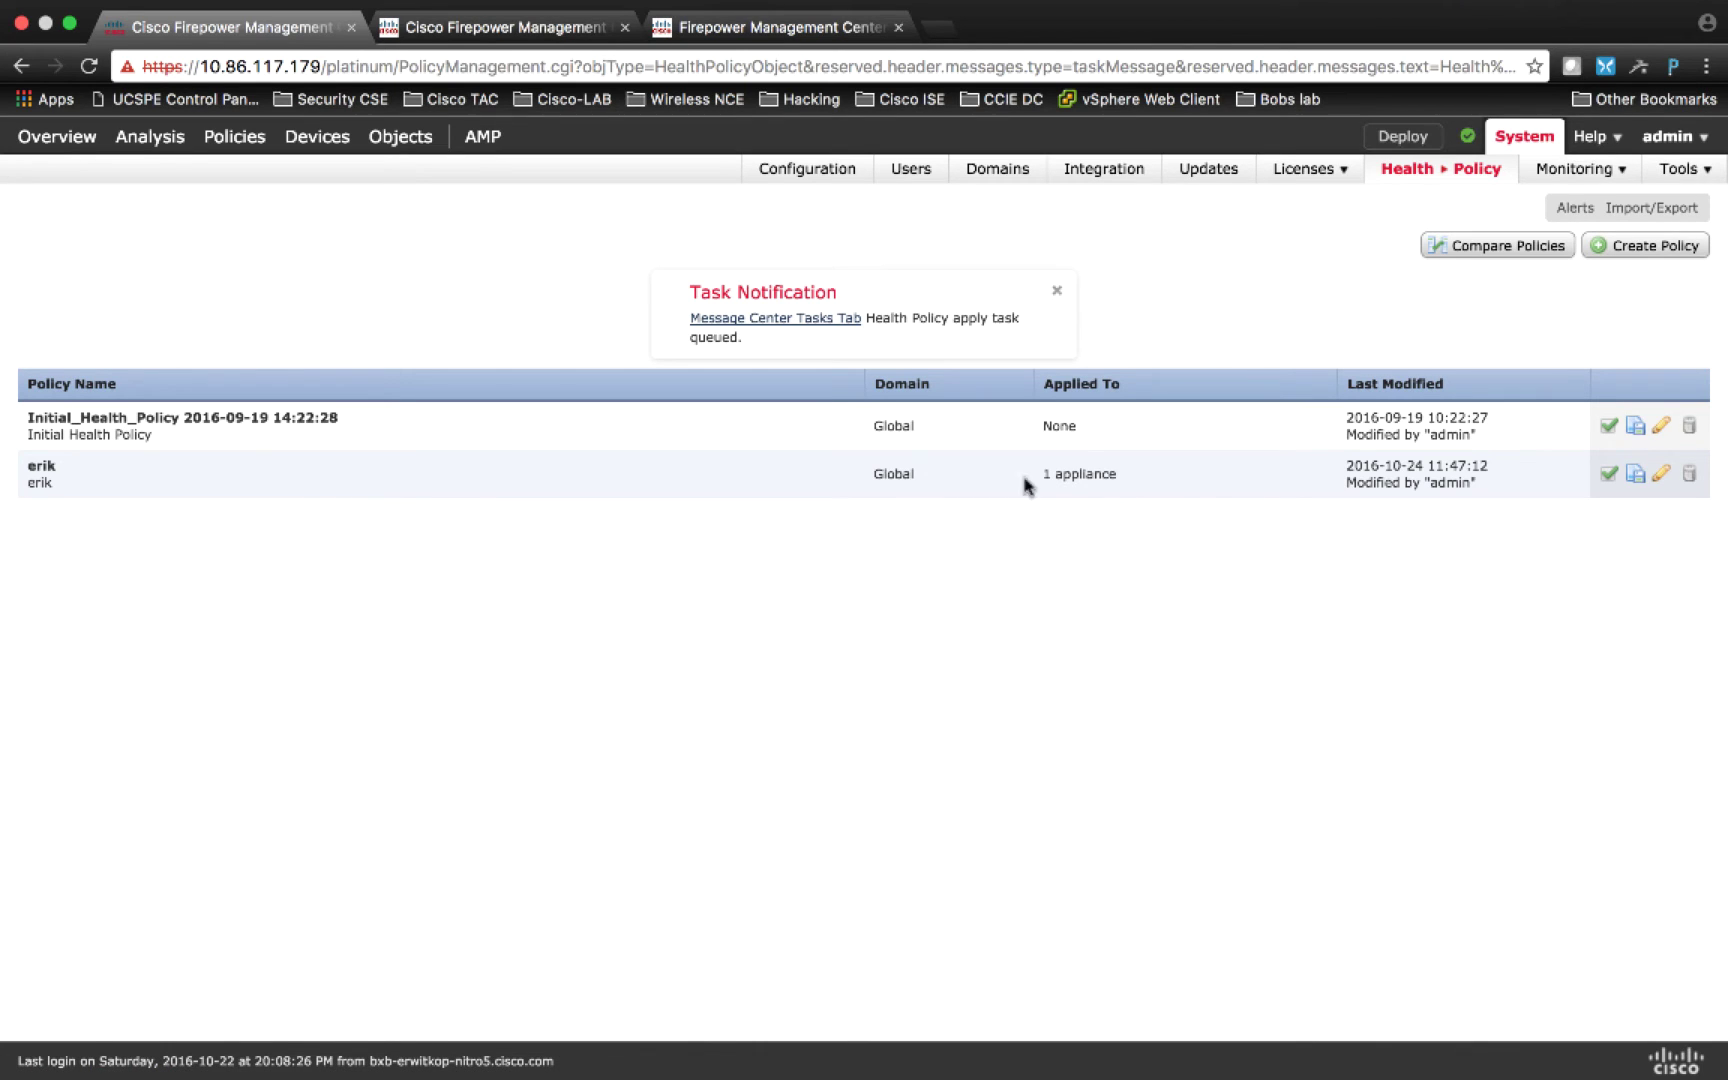
click(1059, 289)
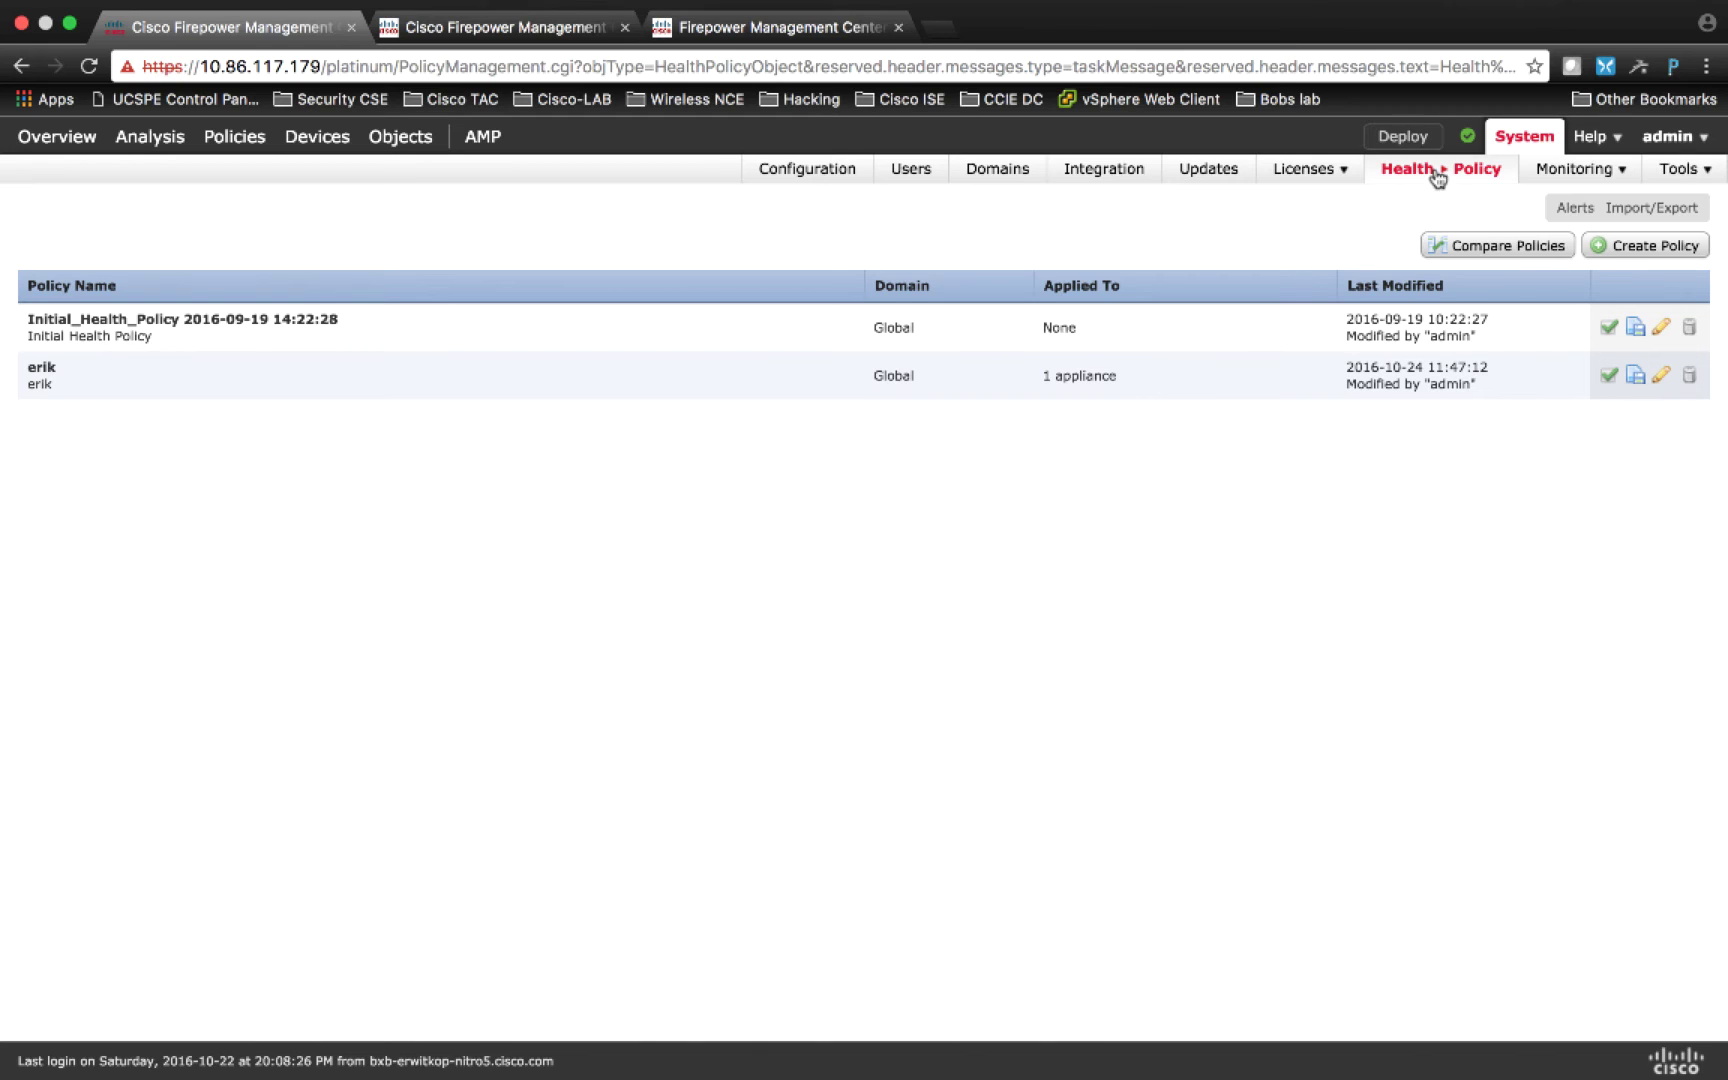
Step: Reload the Health Policy list twice and confirm erik's Applied To column reads 2 appliances
mouse_move(1440, 172)
click(1424, 236)
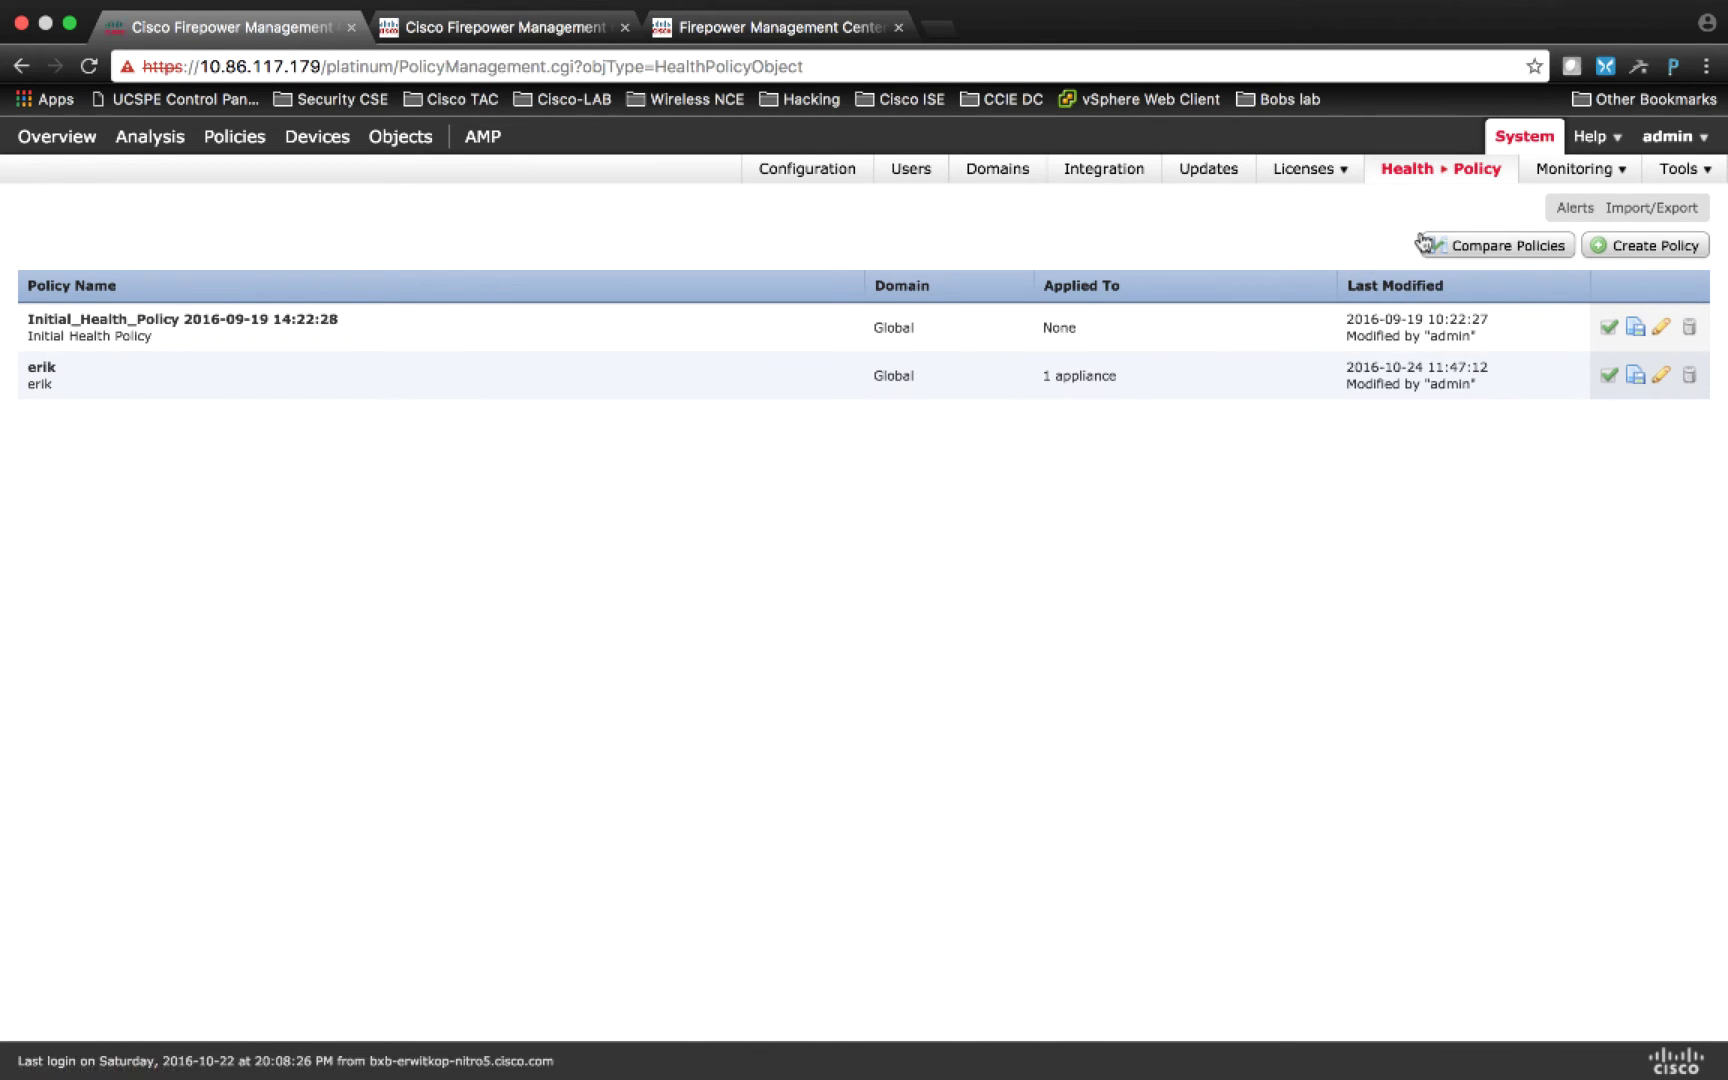
mouse_move(1426, 204)
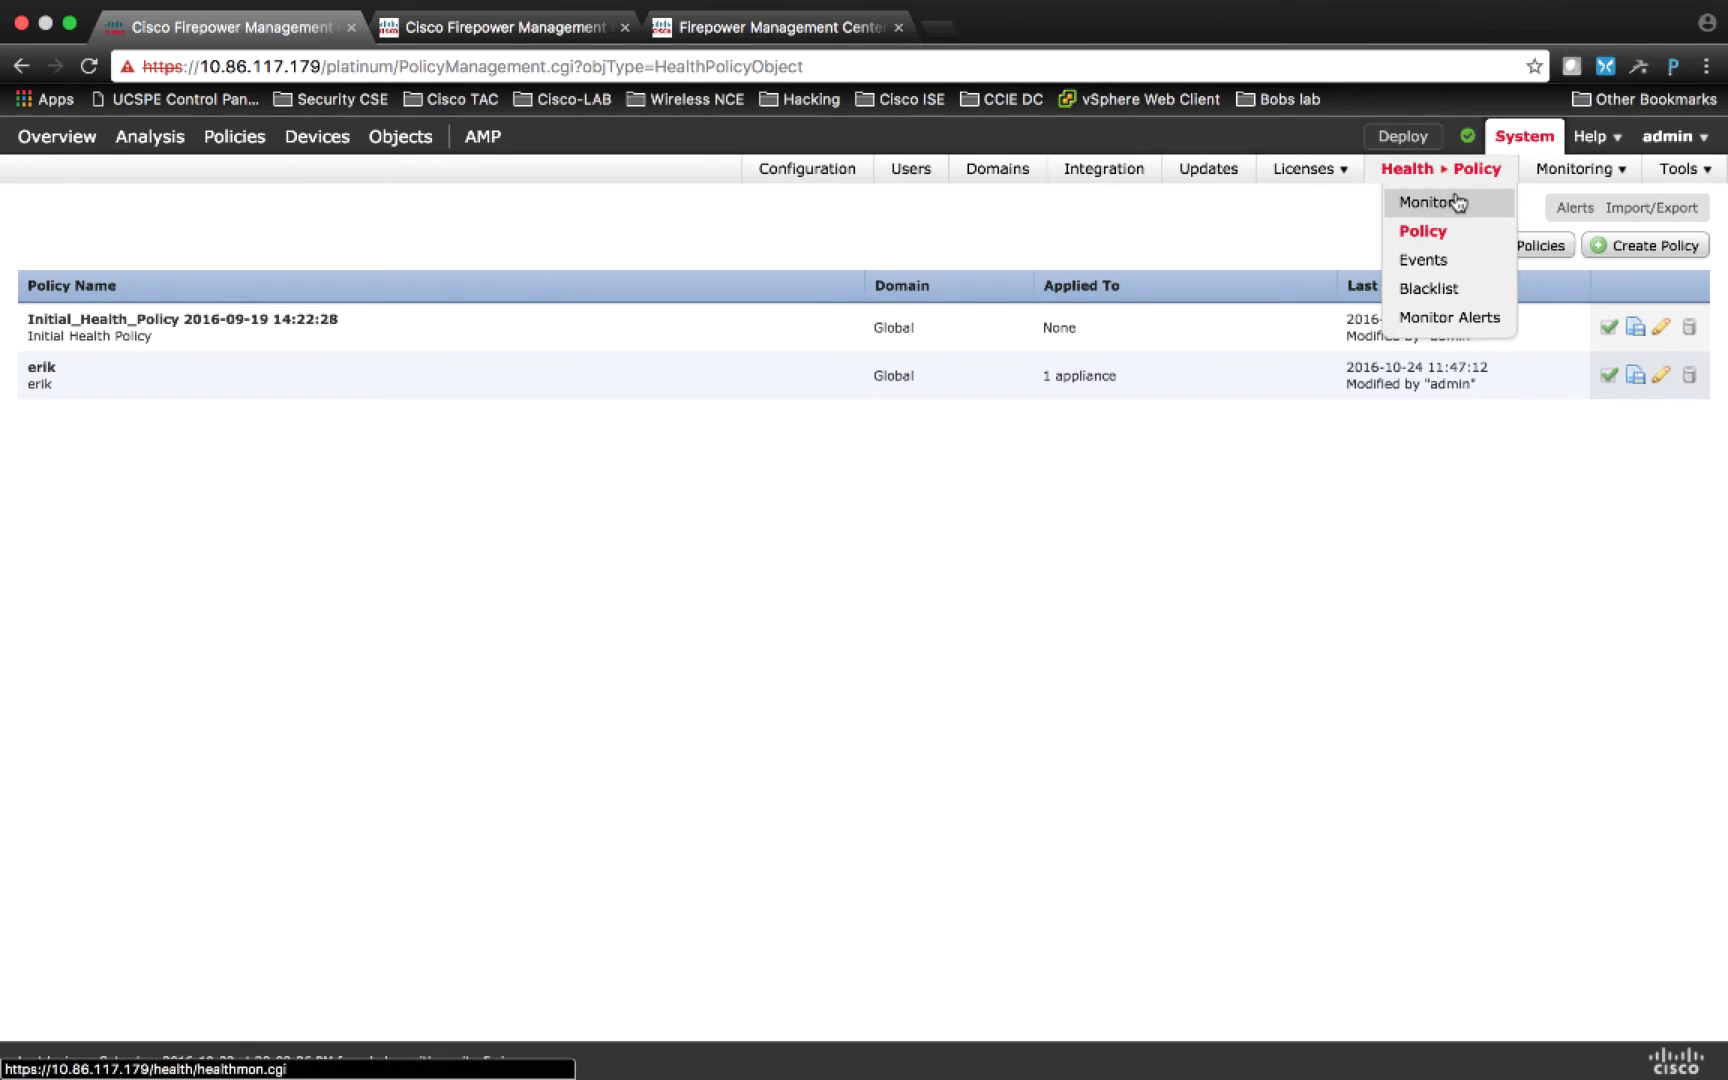
click(1412, 240)
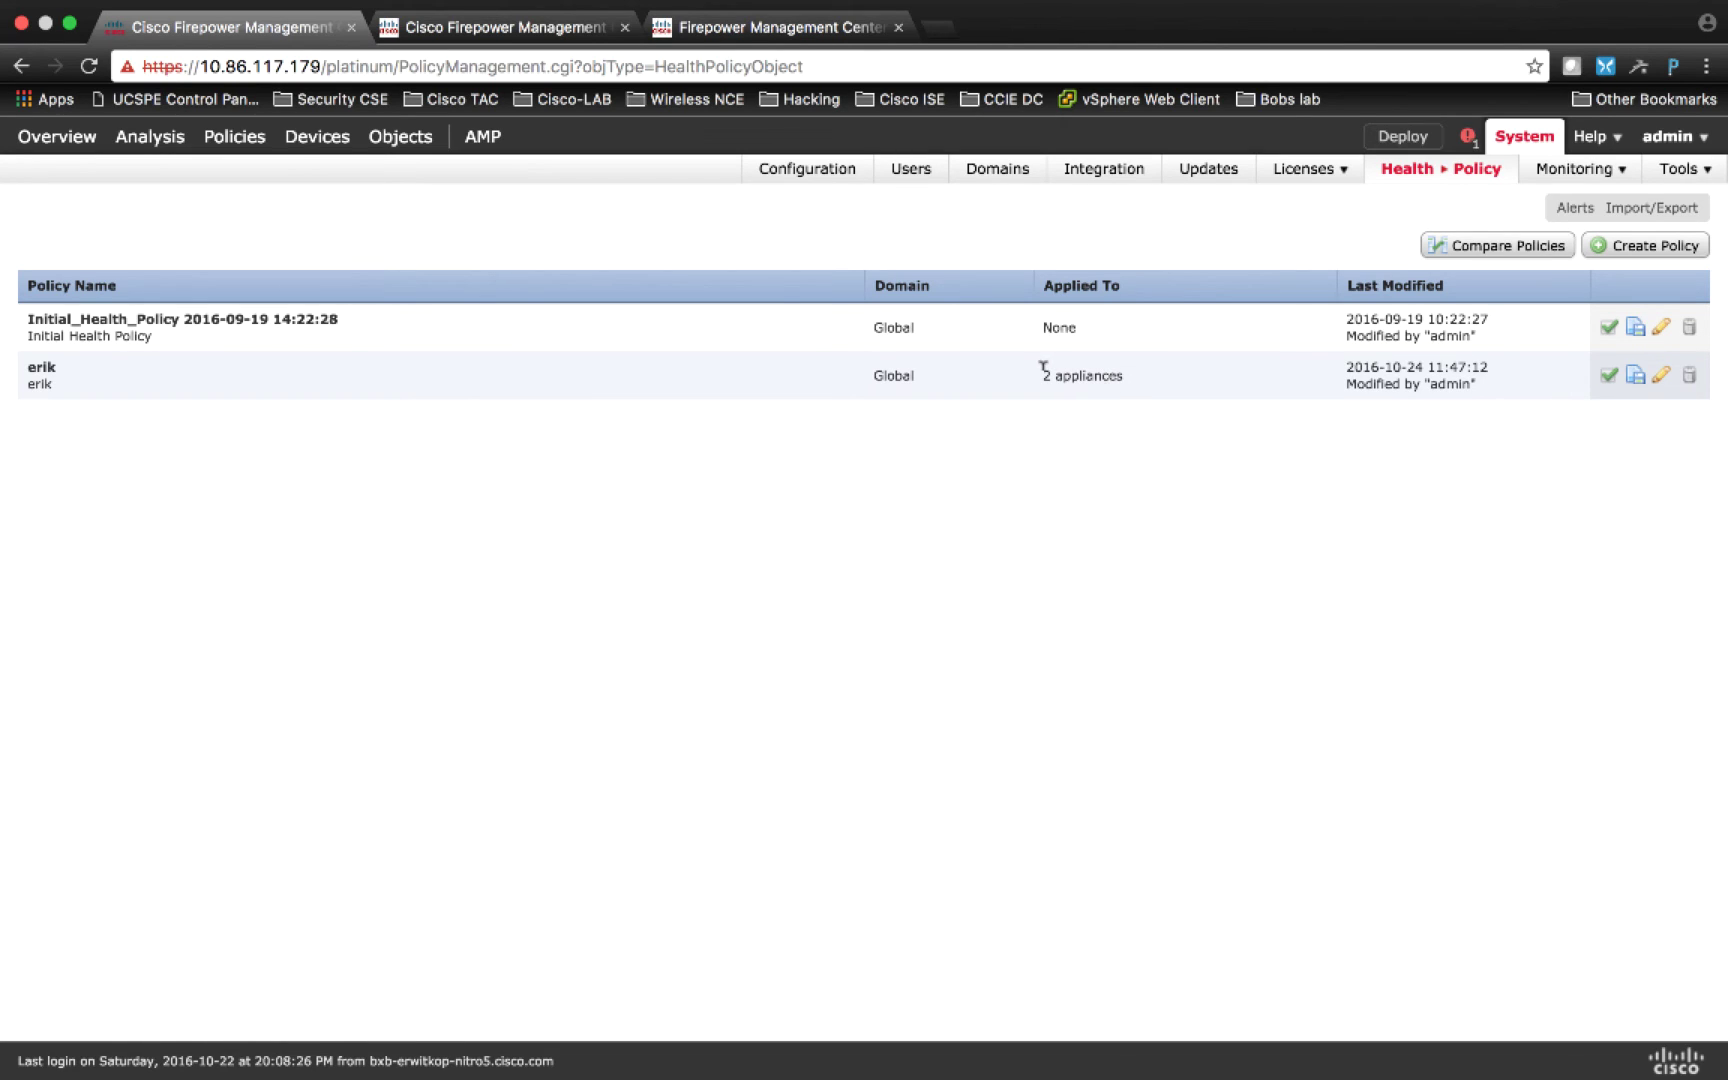
drag(1043, 367, 1137, 375)
click(1137, 375)
Step: Review the Import/Export list, checking that the erik health policy and erik alert configuration appear
click(1653, 209)
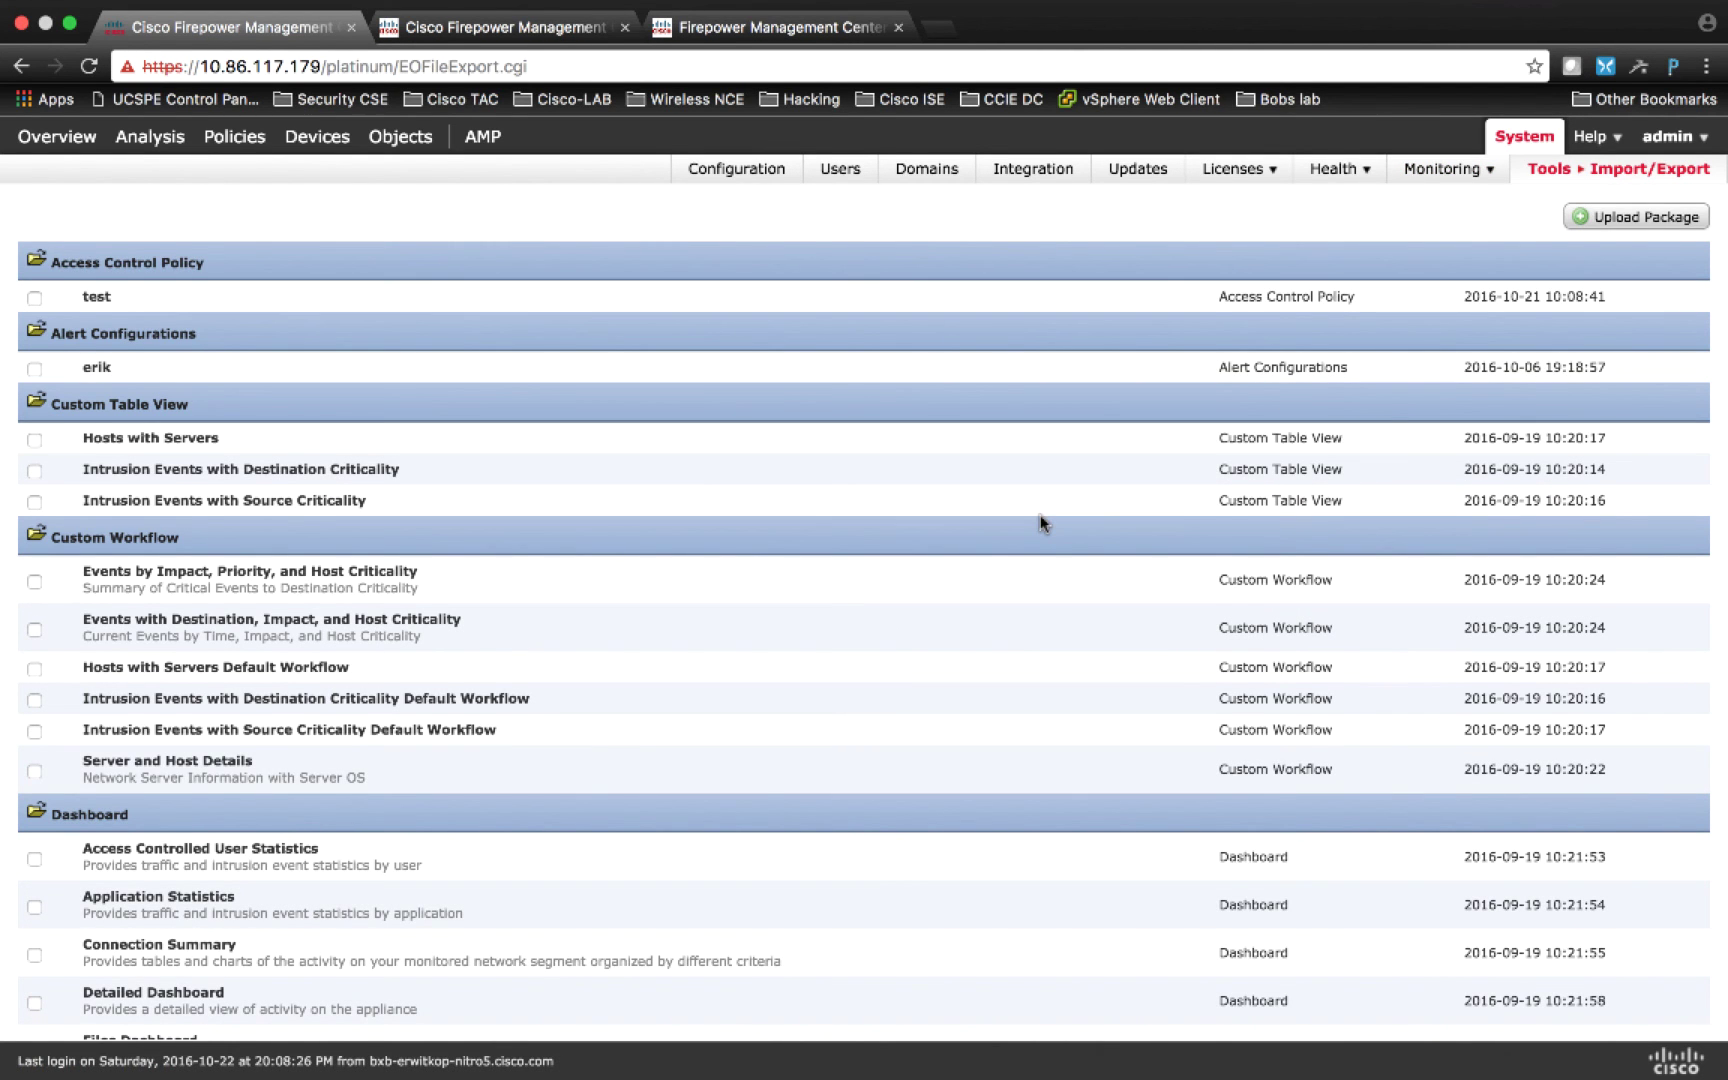
scroll(1040, 520, up, 2)
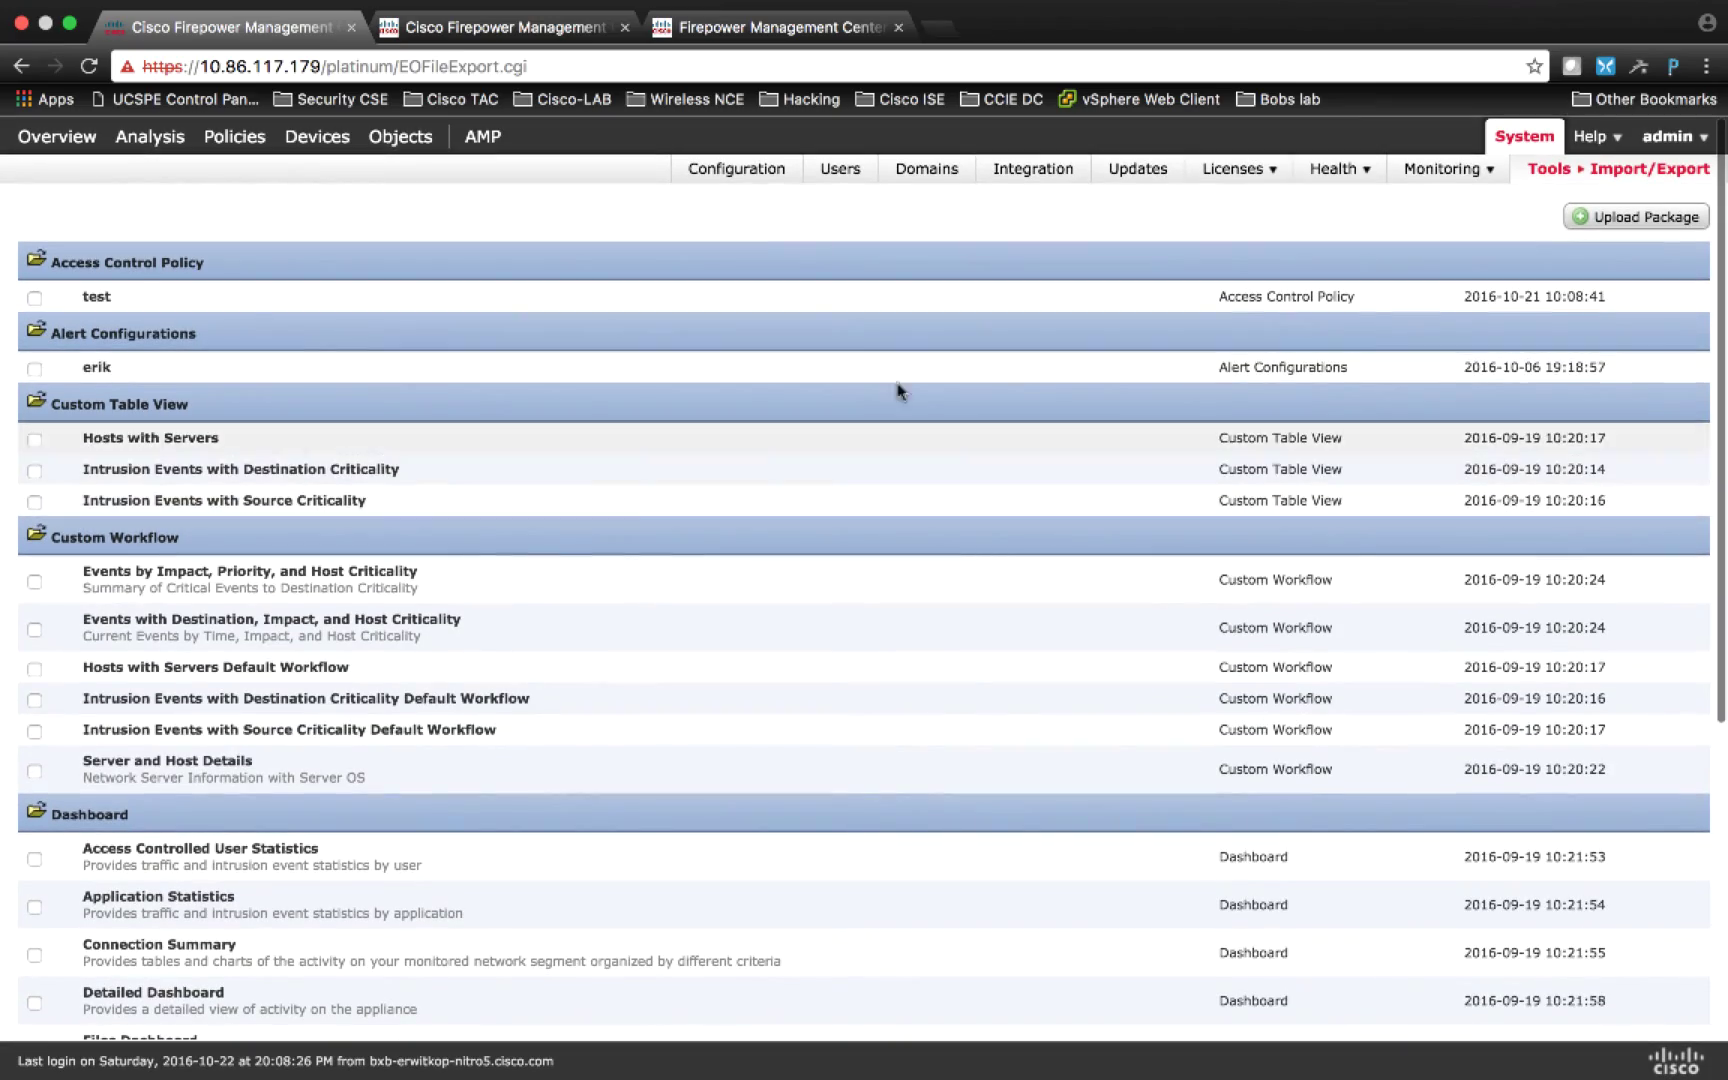
scroll(914, 658, down, 6)
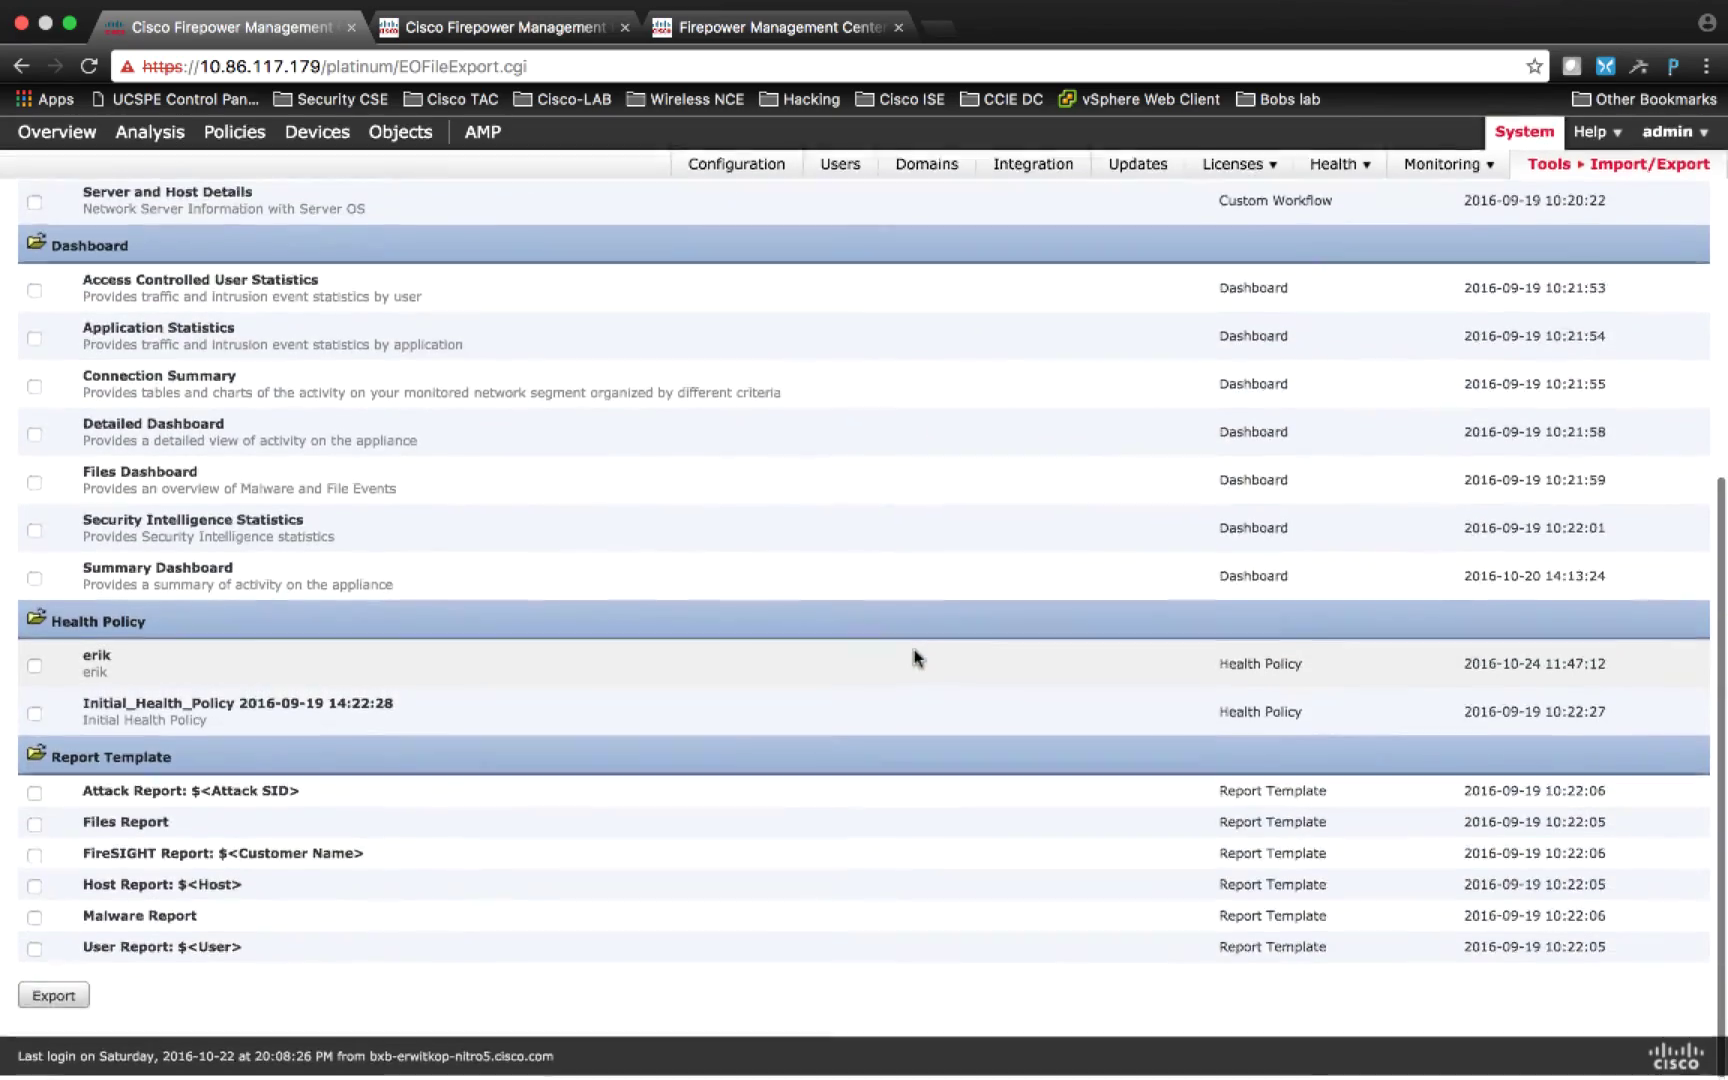
scroll(800, 680, up, 6)
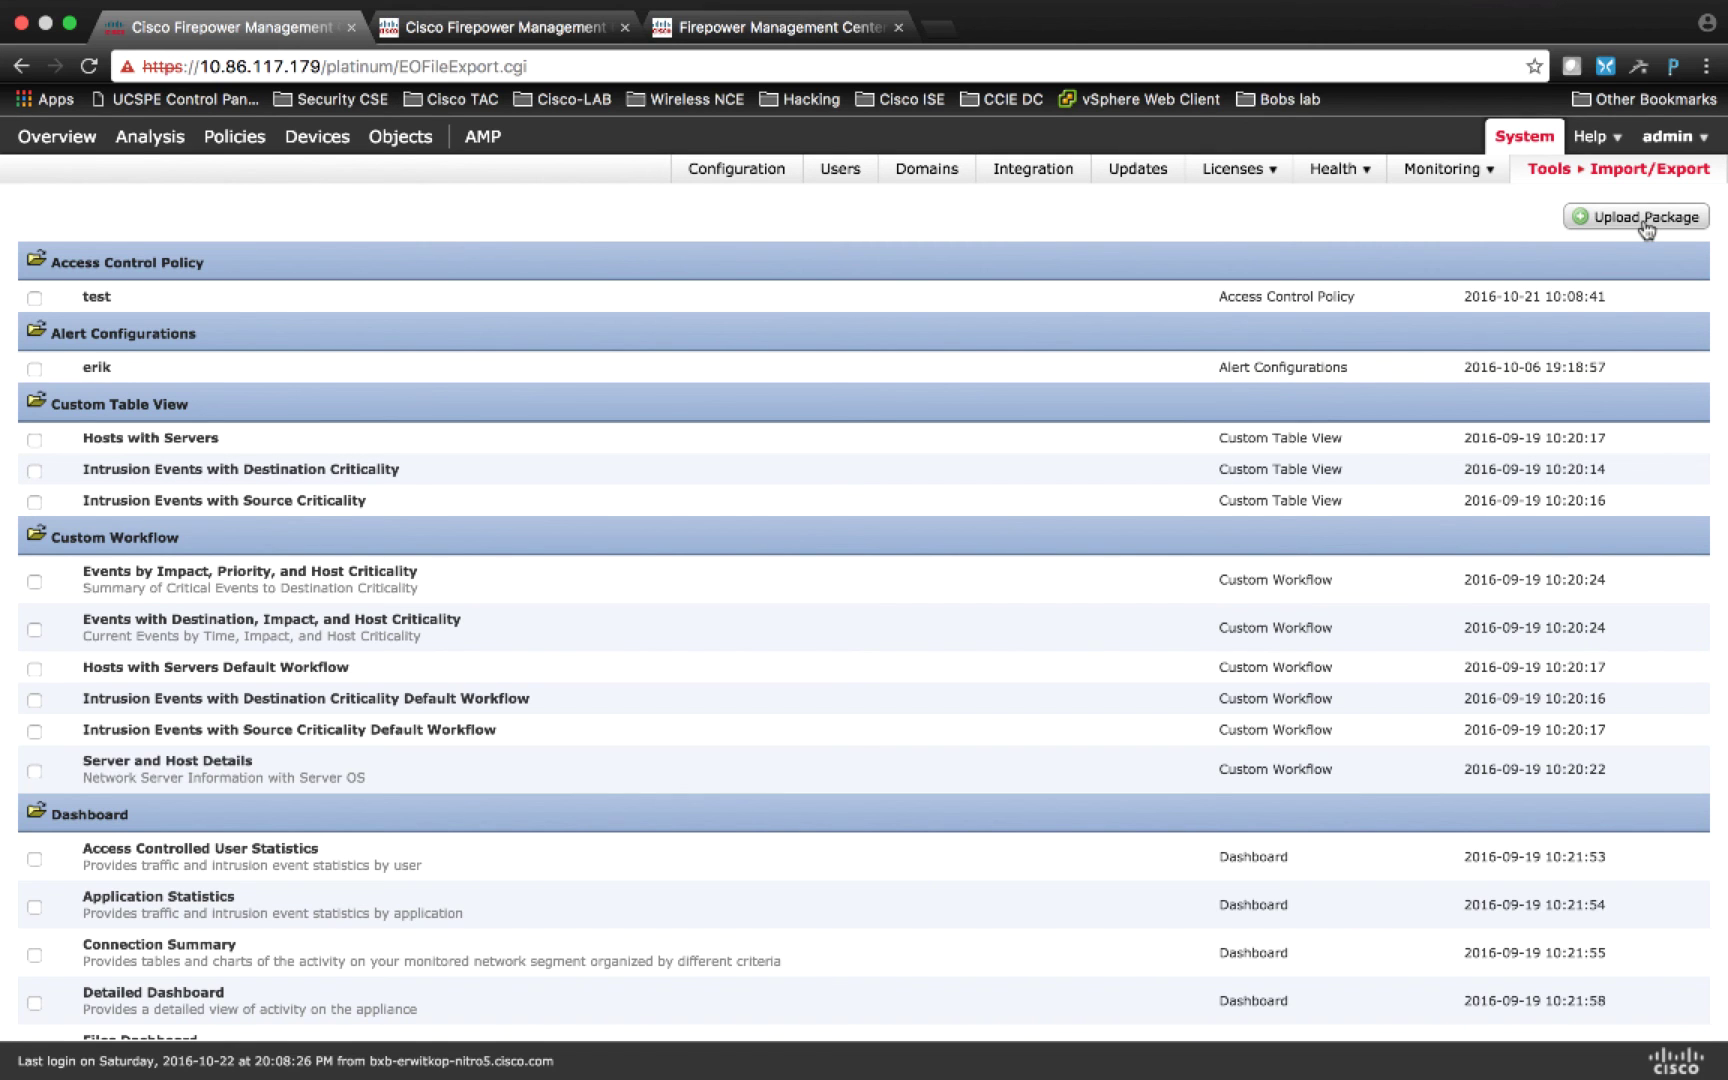
scroll(1646, 228, down, 10)
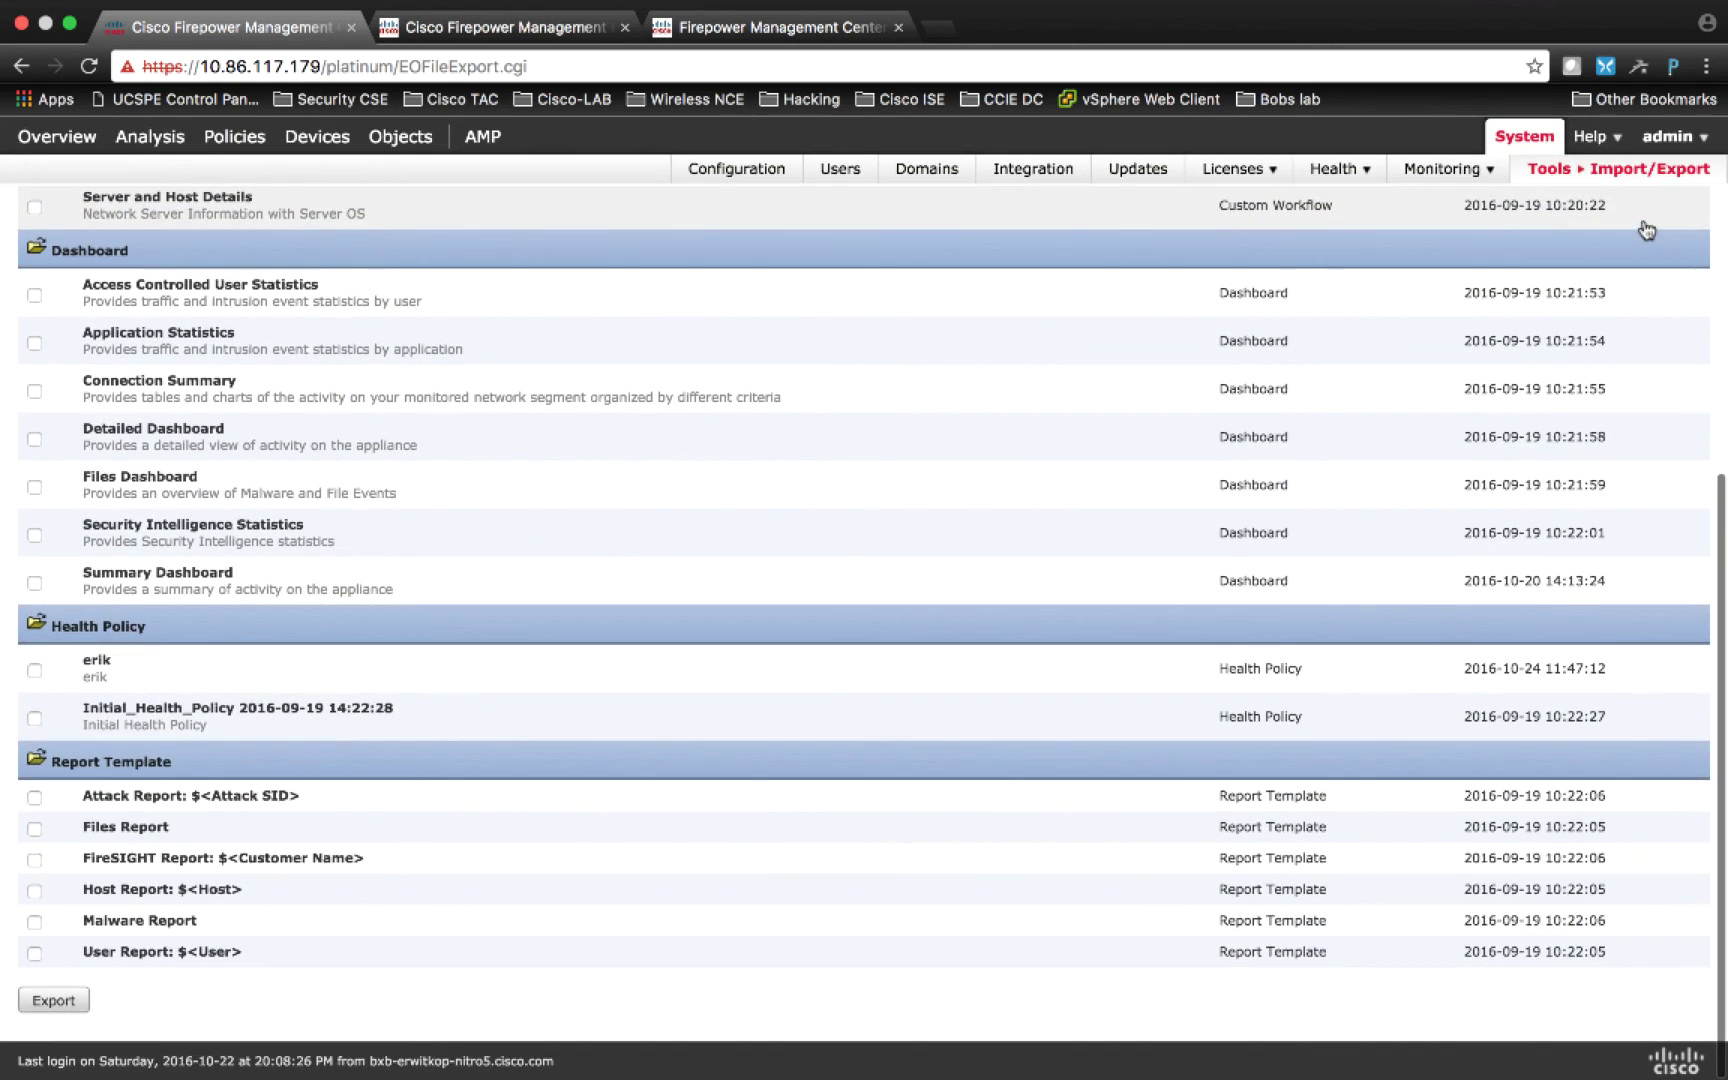
scroll(1479, 412, up, 6)
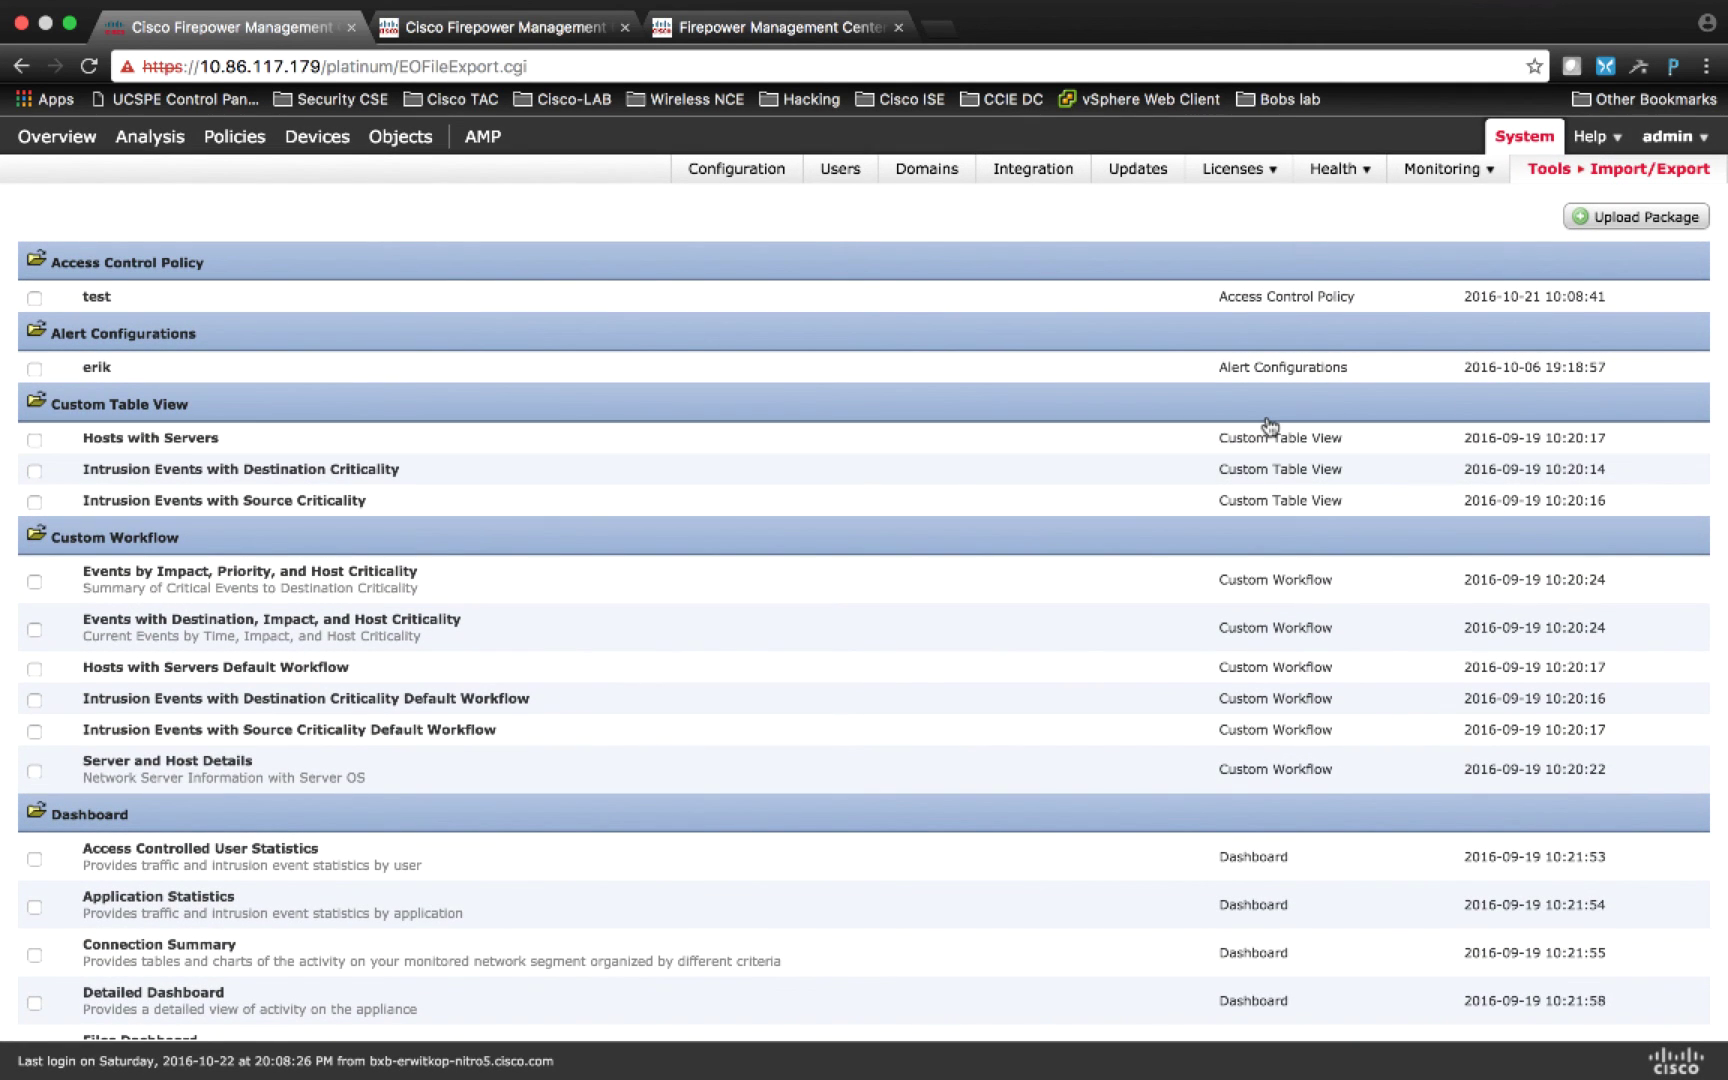